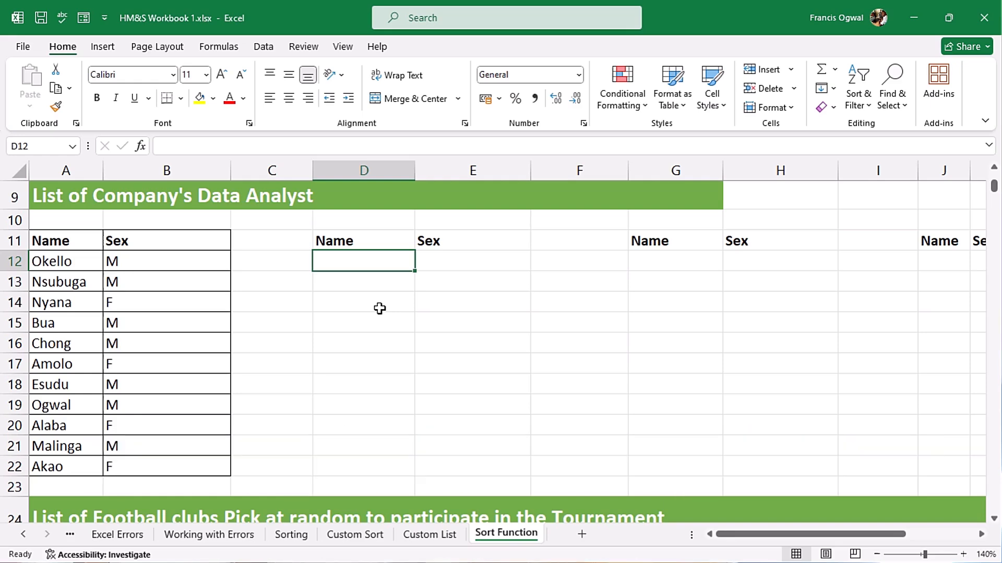
Try a SORT formula in D12 over the name column A11:A22 including its header, then undo it
{"action": "type", "text": "=sort"}
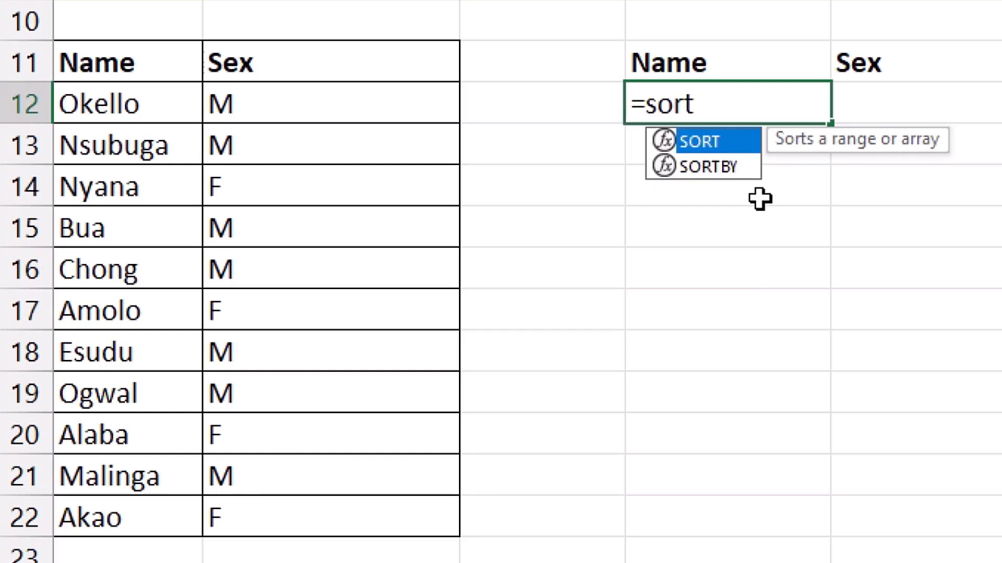
{"action": "key", "text": "Tab"}
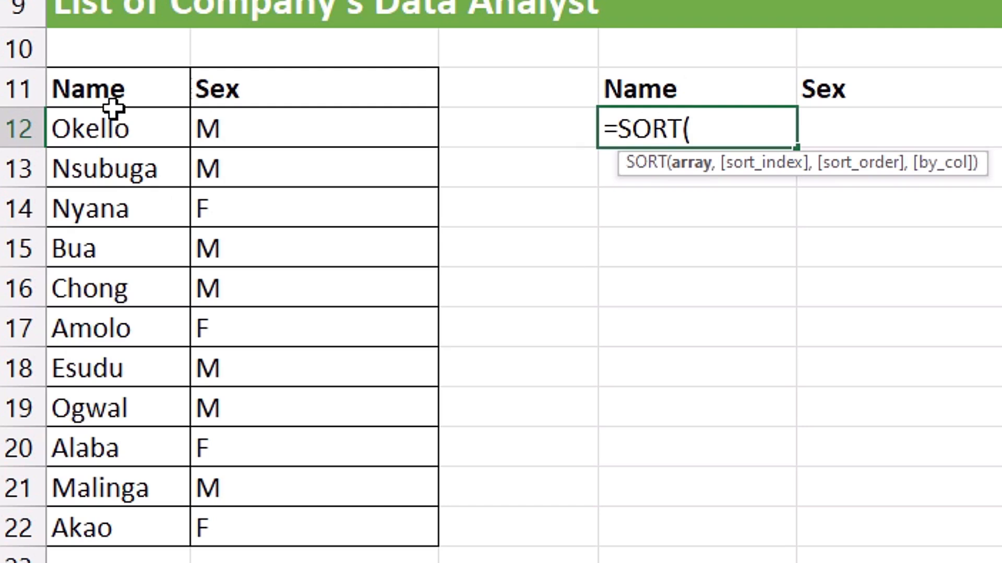
{"action": "left_click_drag", "start_coordinate": [111, 105], "coordinate": [99, 514]}
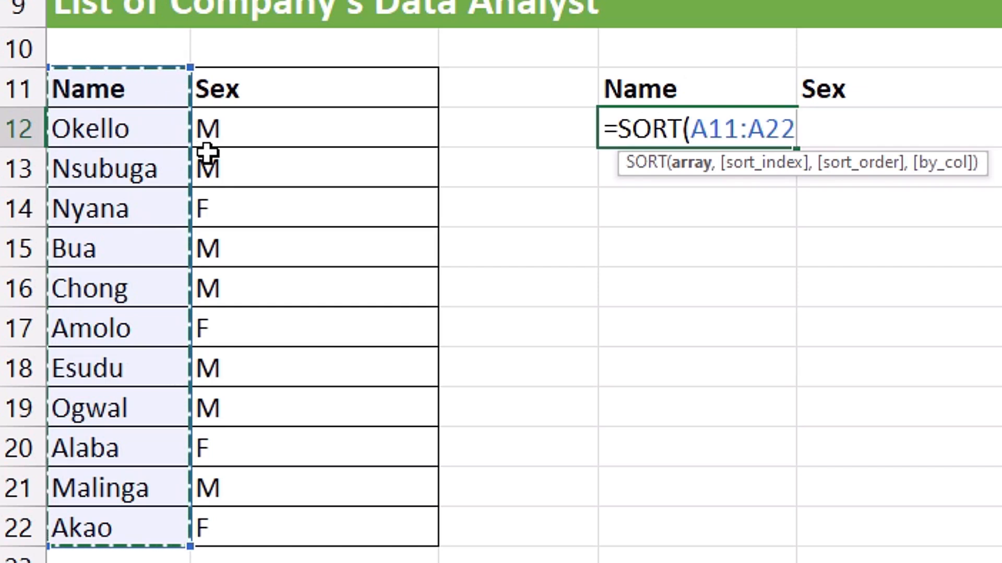
{"action": "key", "text": "Return"}
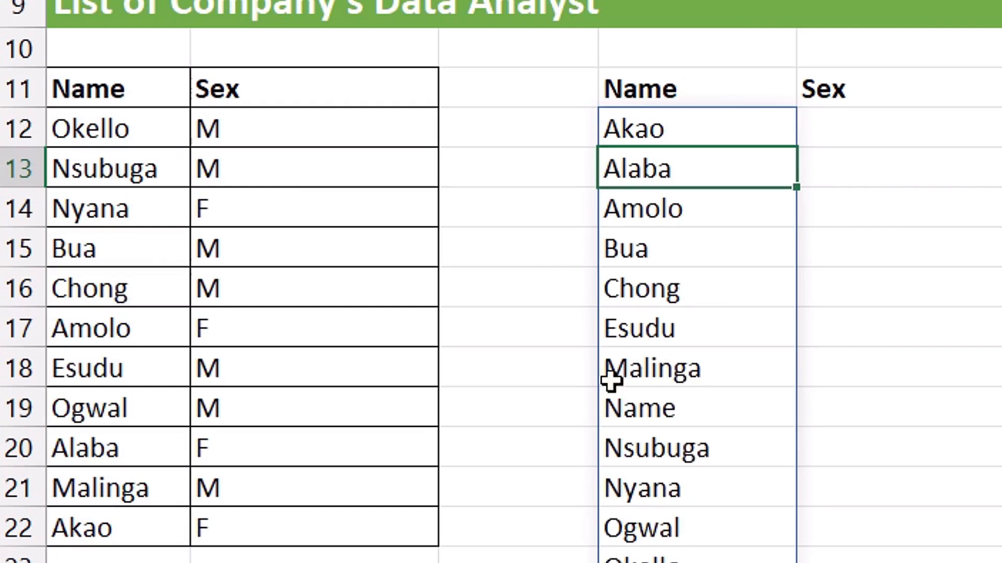
{"action": "left_click", "coordinate": [678, 412]}
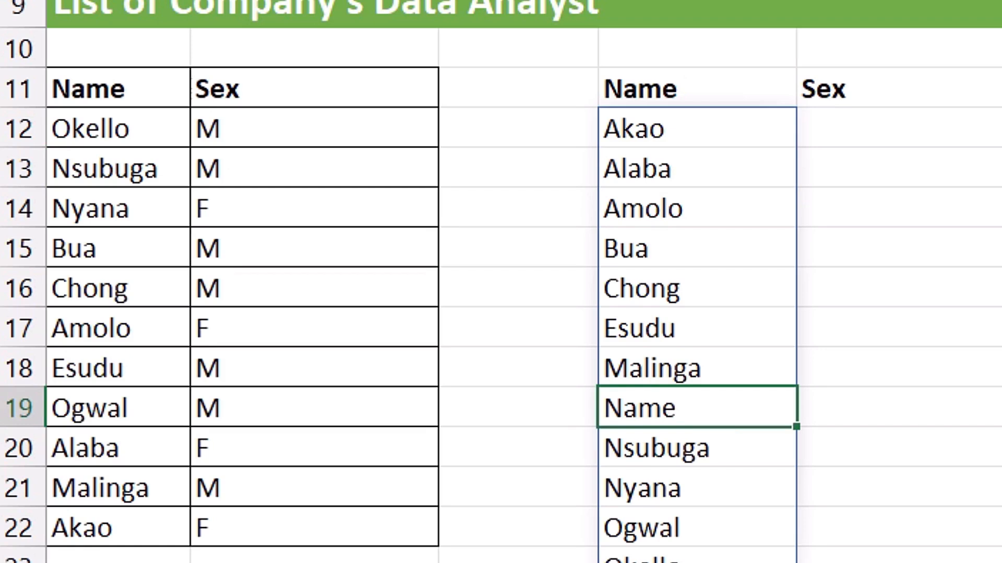
{"action": "key", "text": "ctrl+z"}
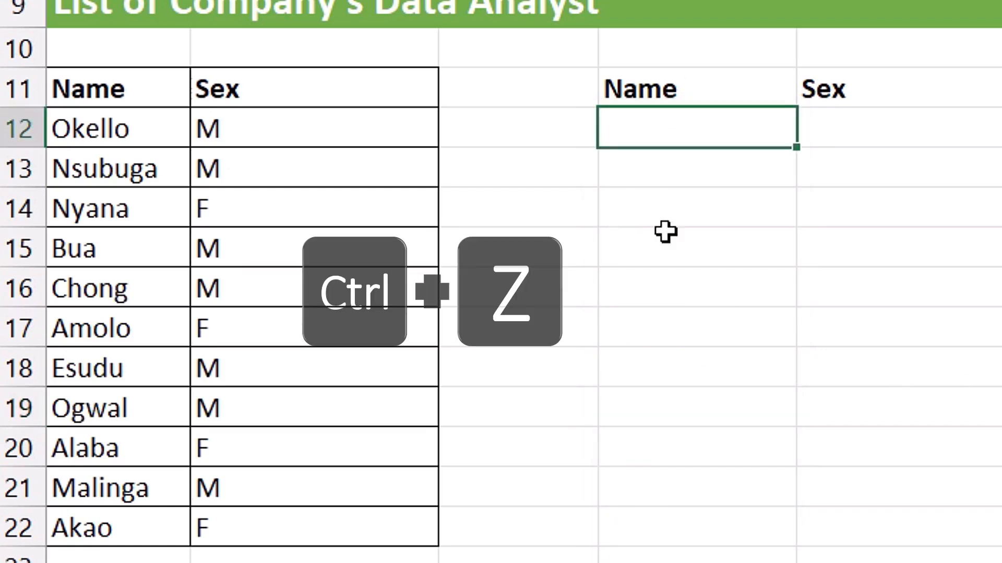
Enter =SORT(A12:B22) in D12 to sort the names and sexes without the header row
{"action": "left_click", "coordinate": [137, 92]}
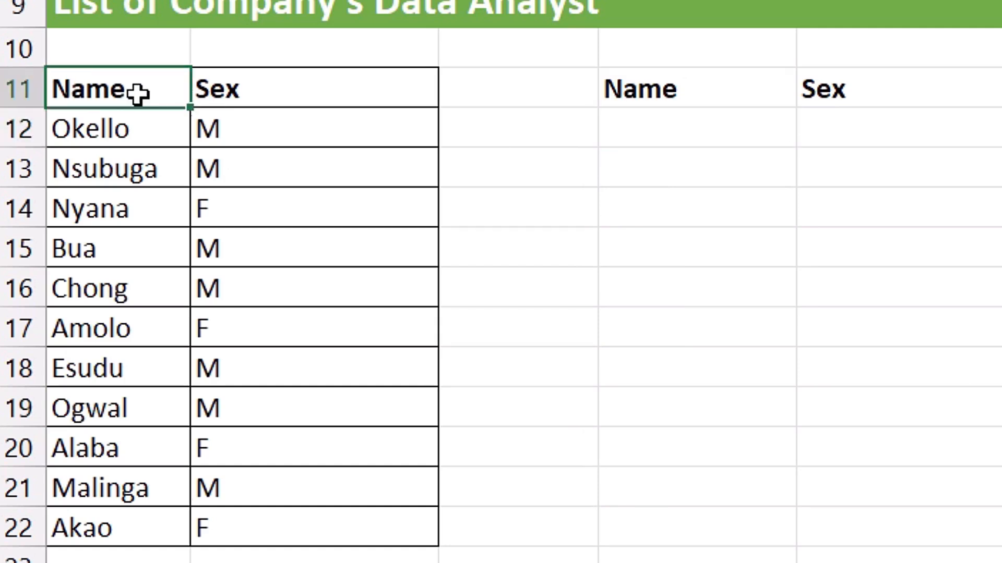
{"action": "left_click_drag", "start_coordinate": [137, 92], "coordinate": [266, 96]}
{"action": "left_click", "coordinate": [693, 94]}
{"action": "left_click_drag", "start_coordinate": [693, 94], "coordinate": [855, 94]}
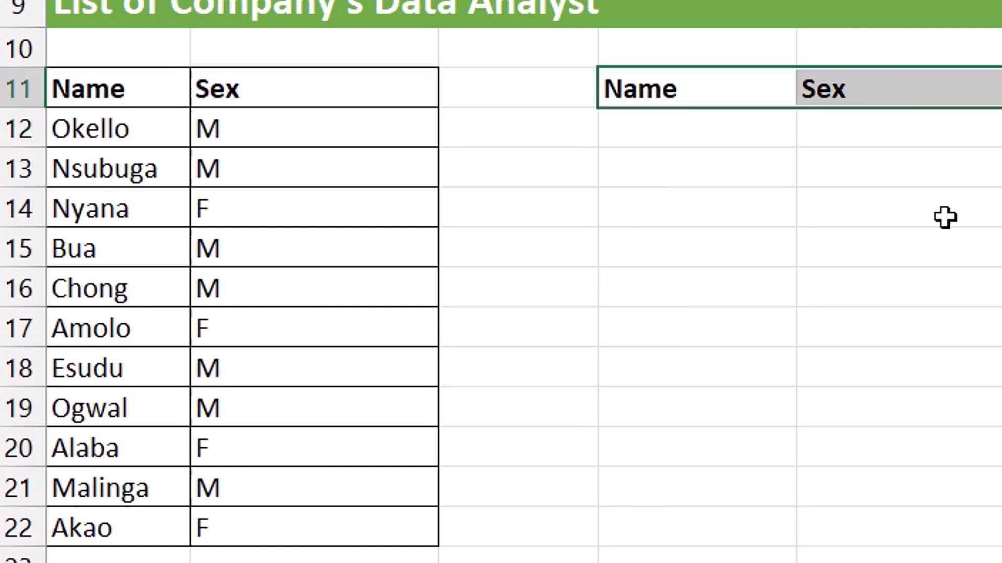
{"action": "left_click", "coordinate": [724, 127]}
{"action": "type", "text": "="}
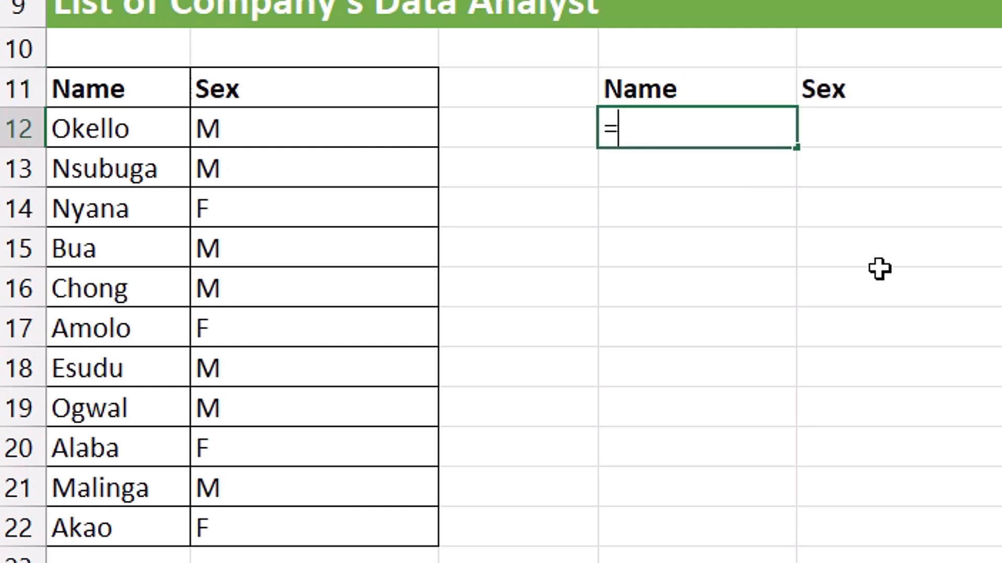
{"action": "type", "text": "sort"}
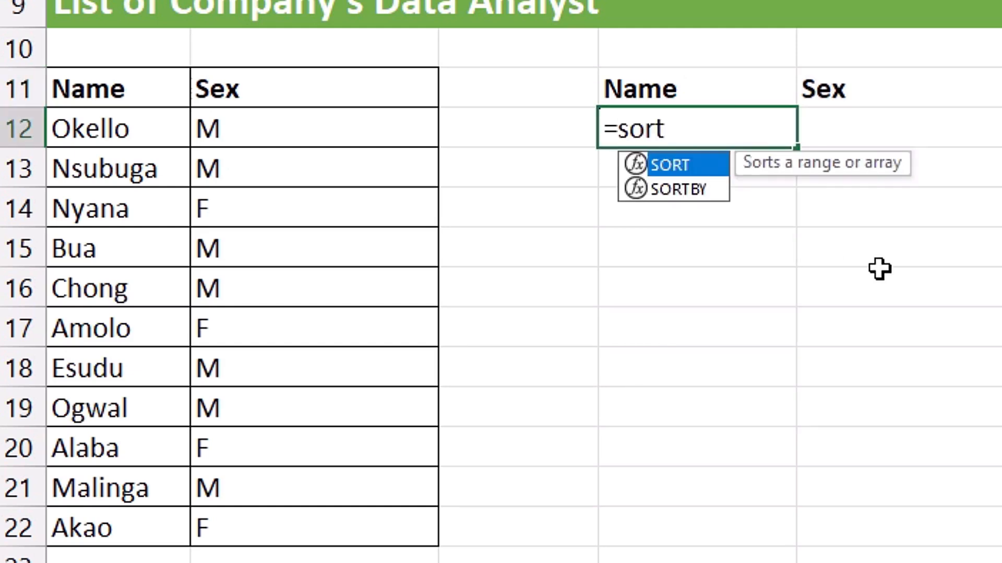
{"action": "key", "text": "Tab"}
{"action": "left_click_drag", "start_coordinate": [120, 128], "coordinate": [293, 517]}
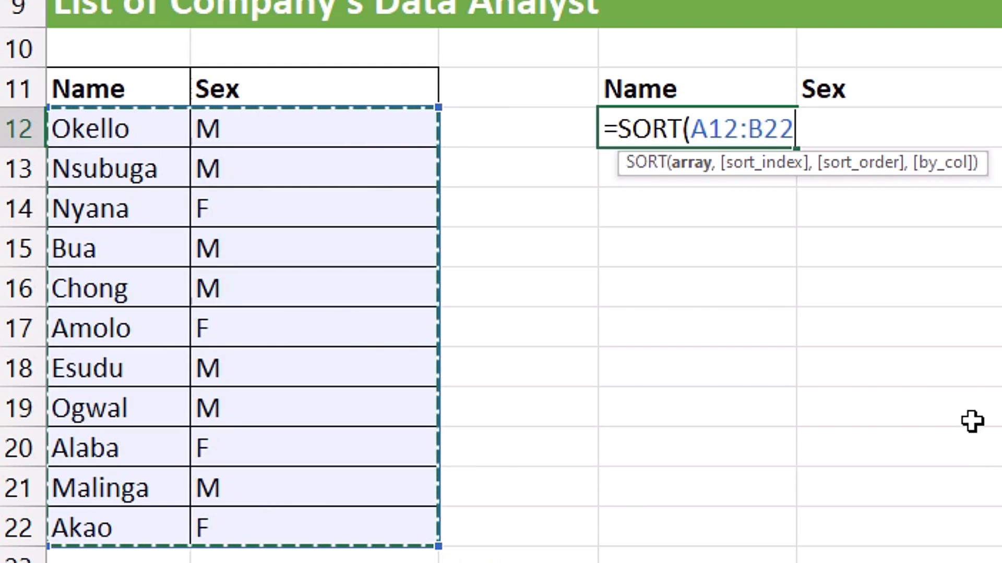
{"action": "key", "text": "Return"}
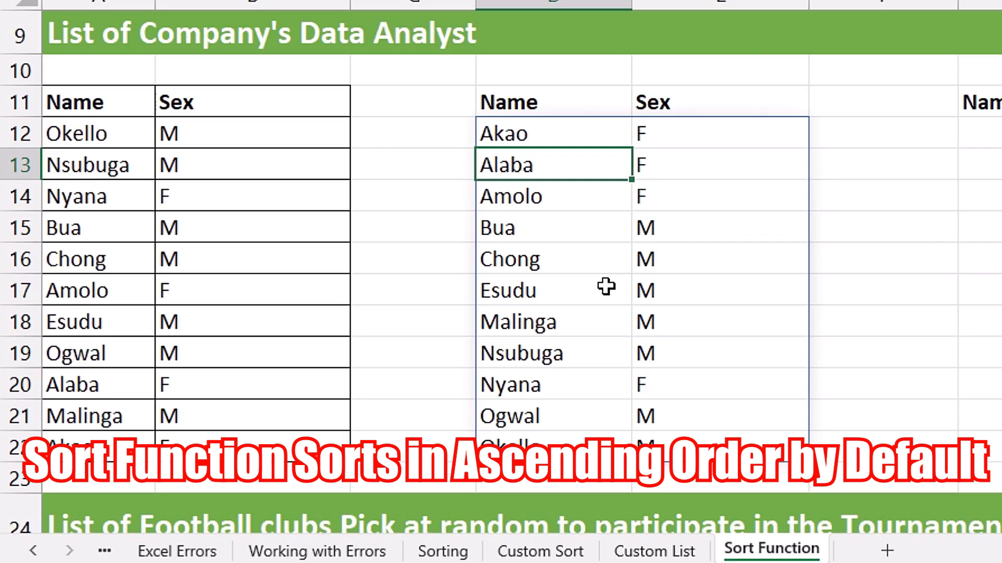
Enter =SORT(A12:B22,1) in G12 to sort the list by its first column
{"action": "left_click", "coordinate": [687, 260]}
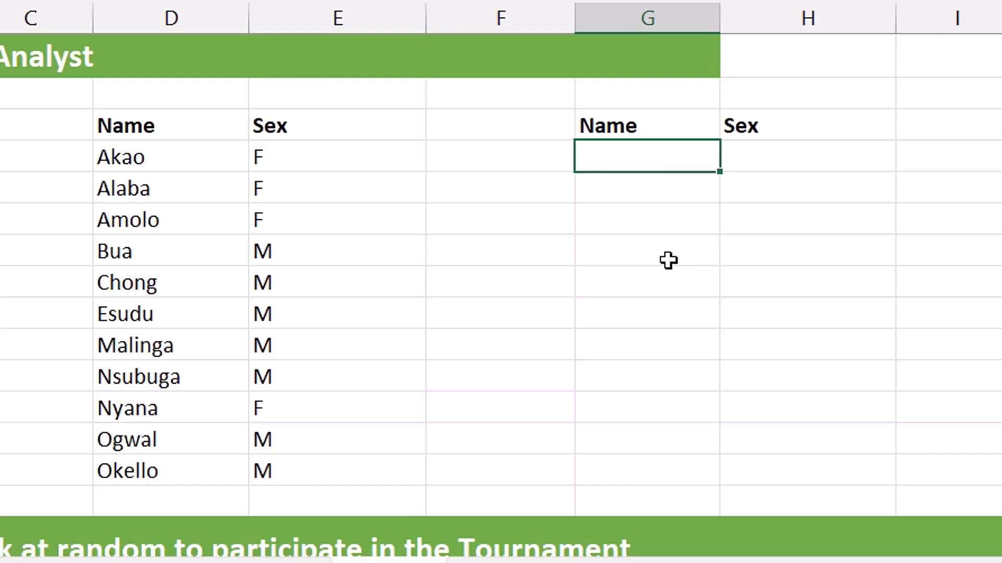
{"action": "type", "text": "=so"}
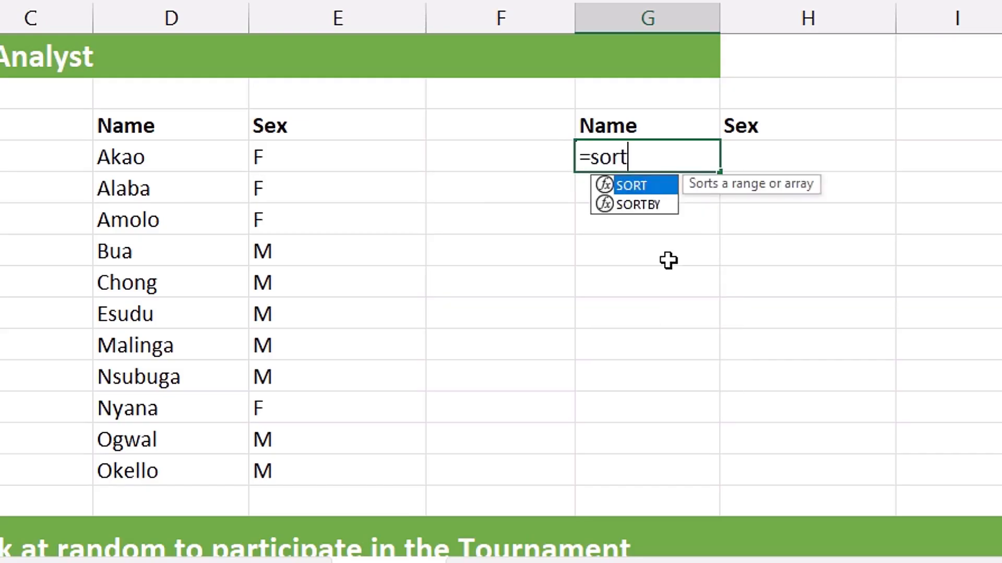
{"action": "type", "text": "rt"}
{"action": "key", "text": "Tab"}
{"action": "left_click_drag", "start_coordinate": [52, 254], "coordinate": [179, 460]}
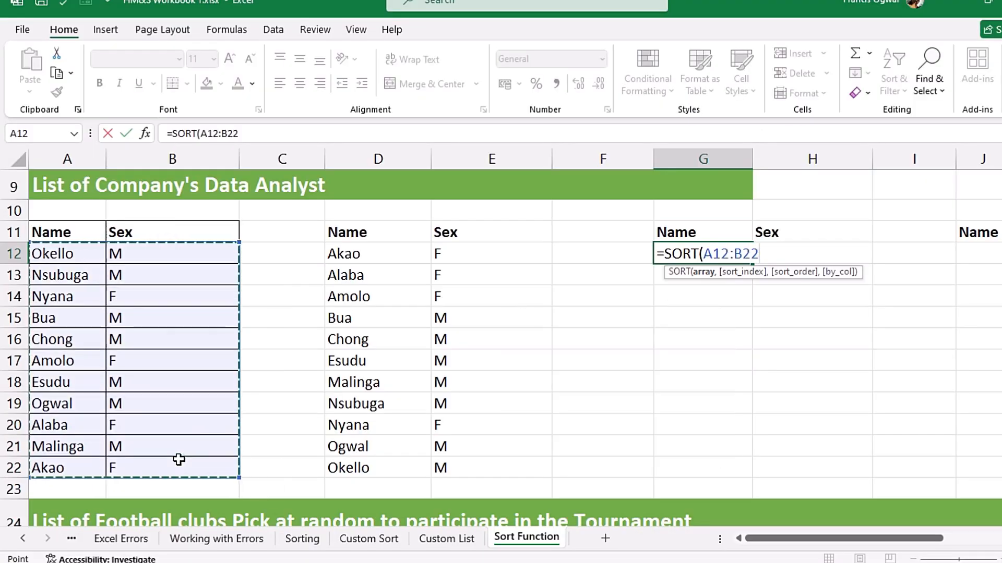
{"action": "type", "text": ","}
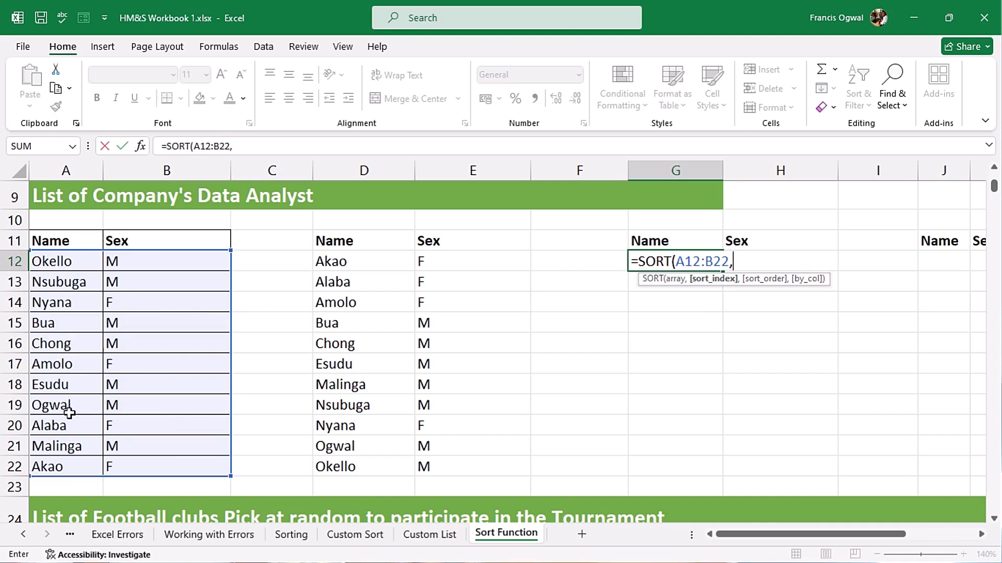
{"action": "type", "text": "1"}
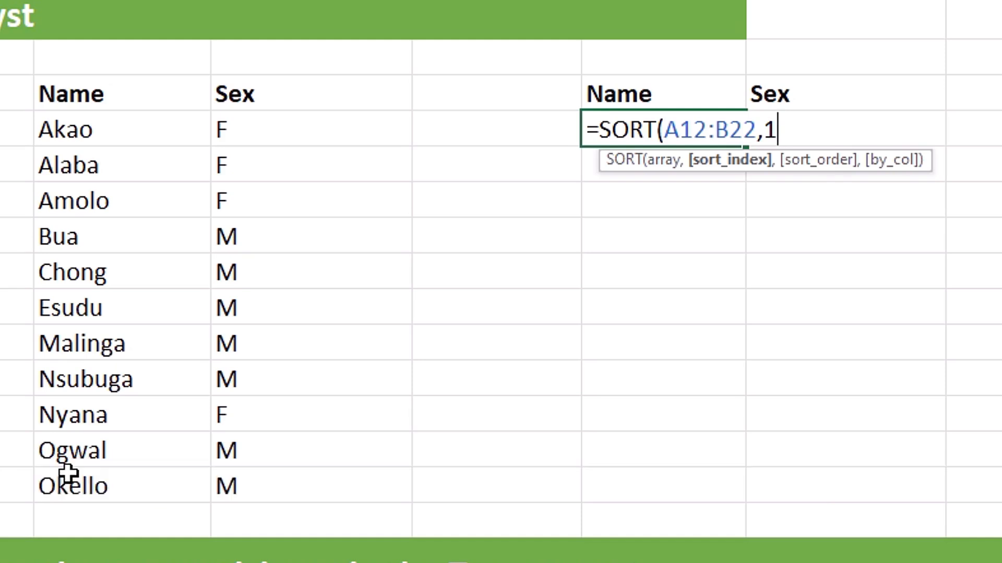
{"action": "type", "text": ")"}
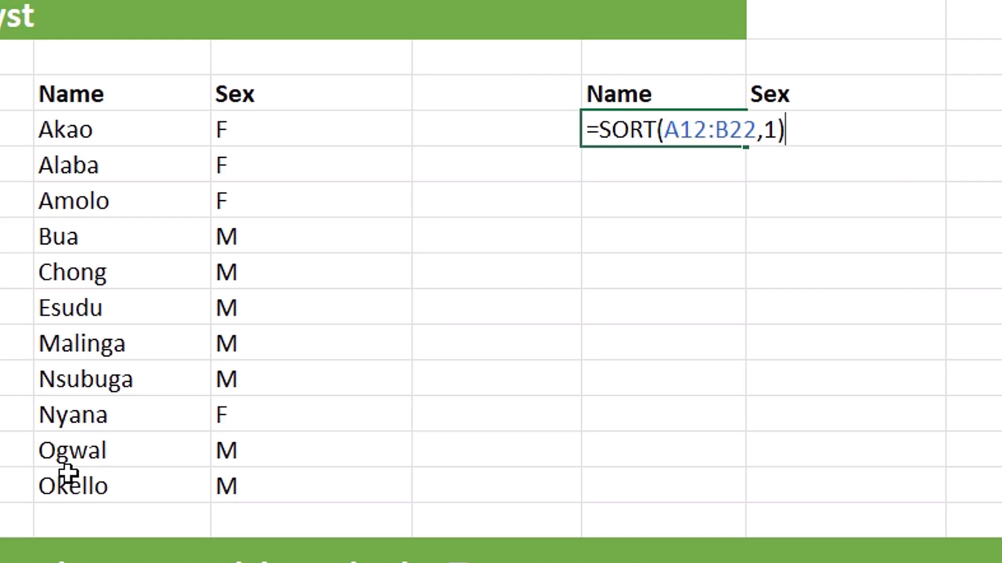
{"action": "key", "text": "Return"}
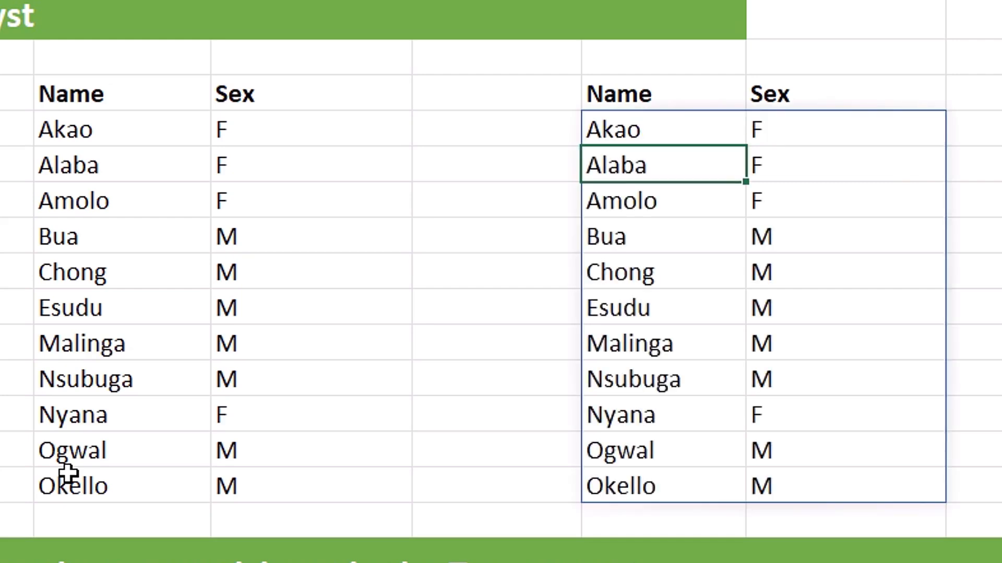
Inspect the cells and formulas of the two sorted results in columns D–E and G–H
{"action": "left_click", "coordinate": [66, 140]}
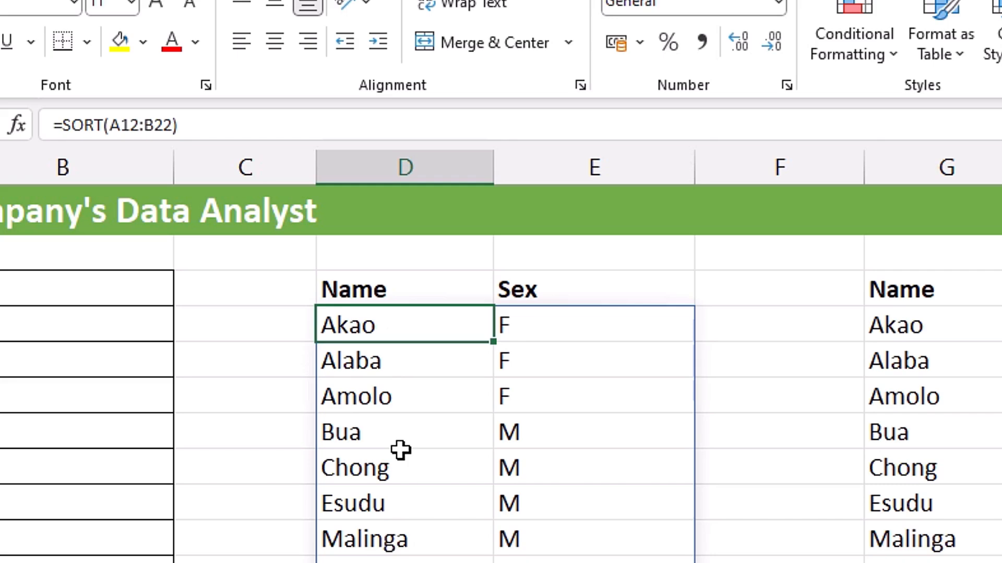
{"action": "left_click", "coordinate": [906, 329]}
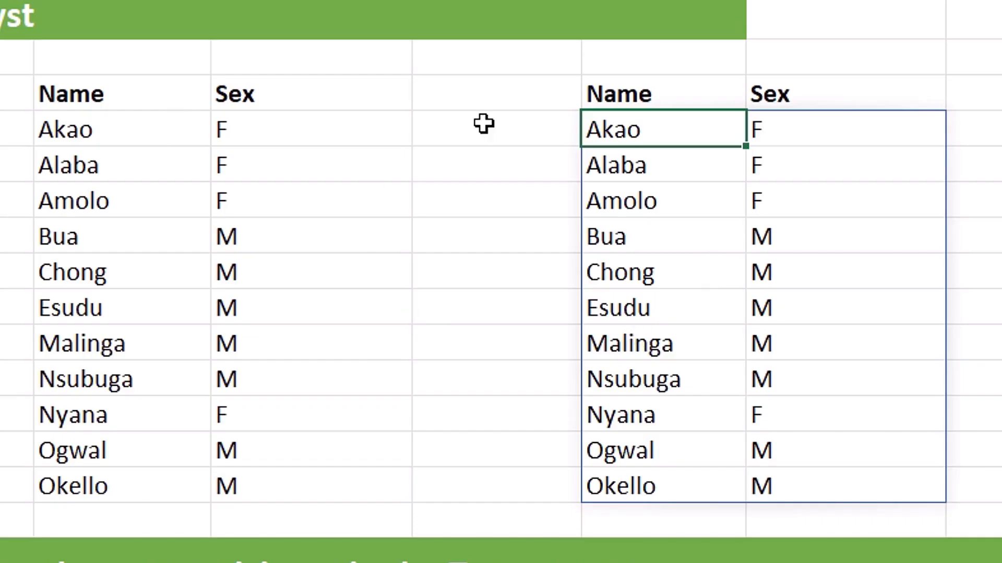
{"action": "left_click", "coordinate": [477, 129]}
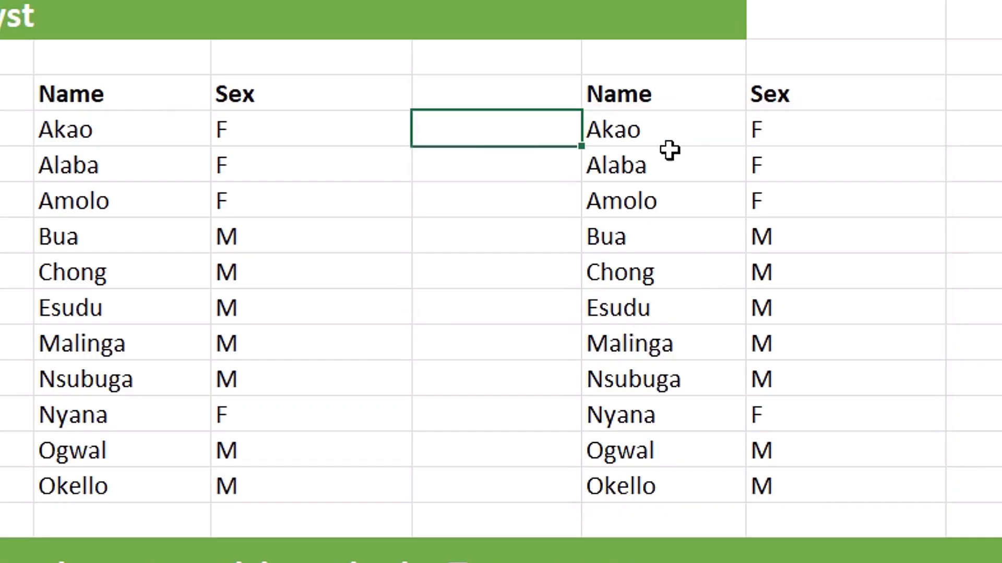
{"action": "left_click", "coordinate": [668, 157]}
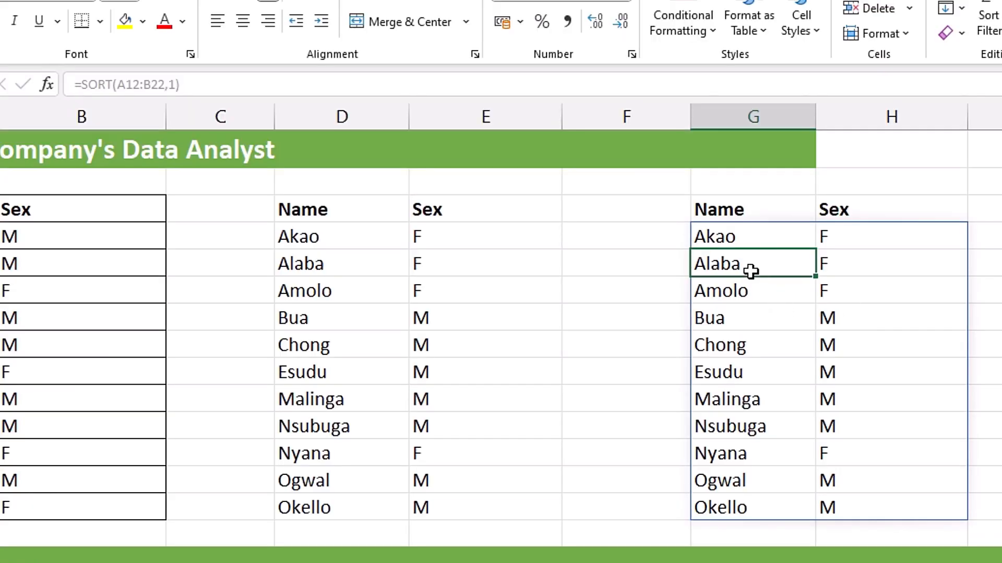
{"action": "left_click", "coordinate": [743, 292]}
{"action": "left_click", "coordinate": [790, 314]}
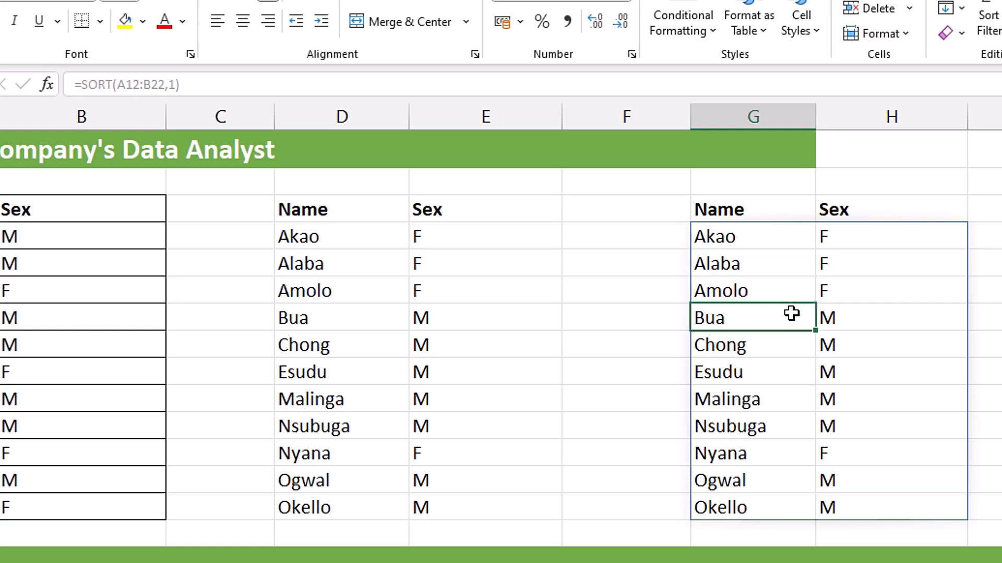
{"action": "left_click", "coordinate": [763, 239]}
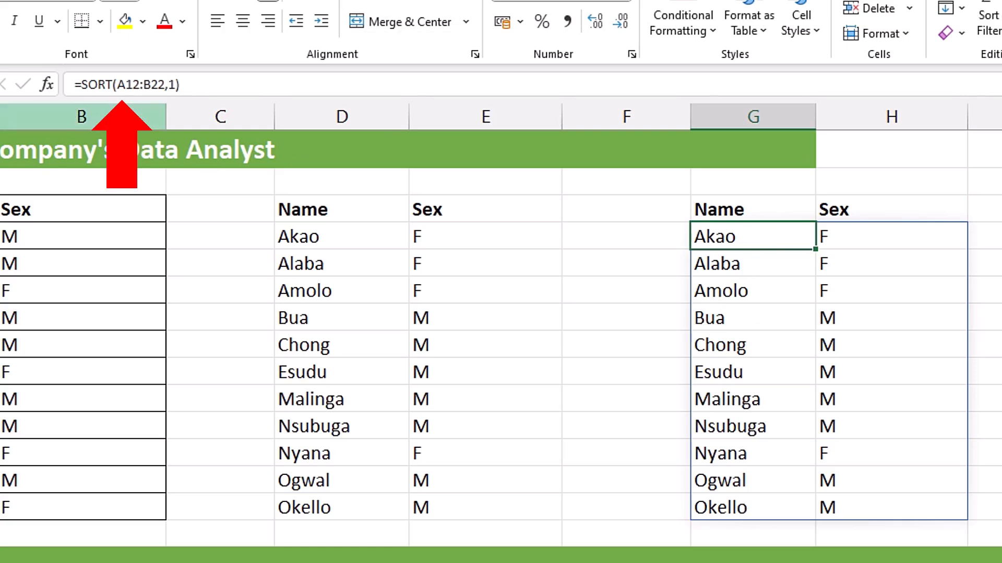
{"action": "left_click", "coordinate": [747, 264]}
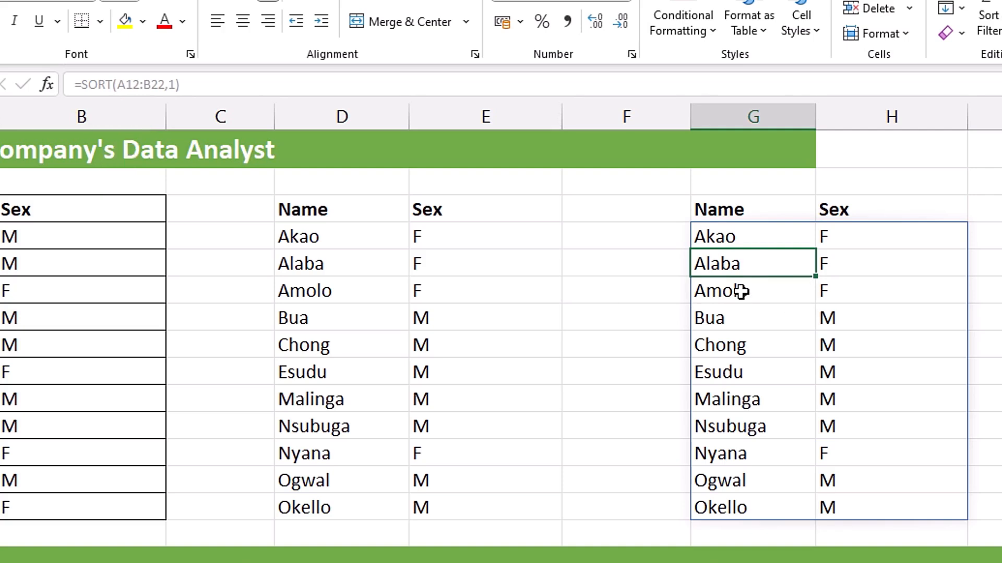
{"action": "left_click", "coordinate": [725, 291]}
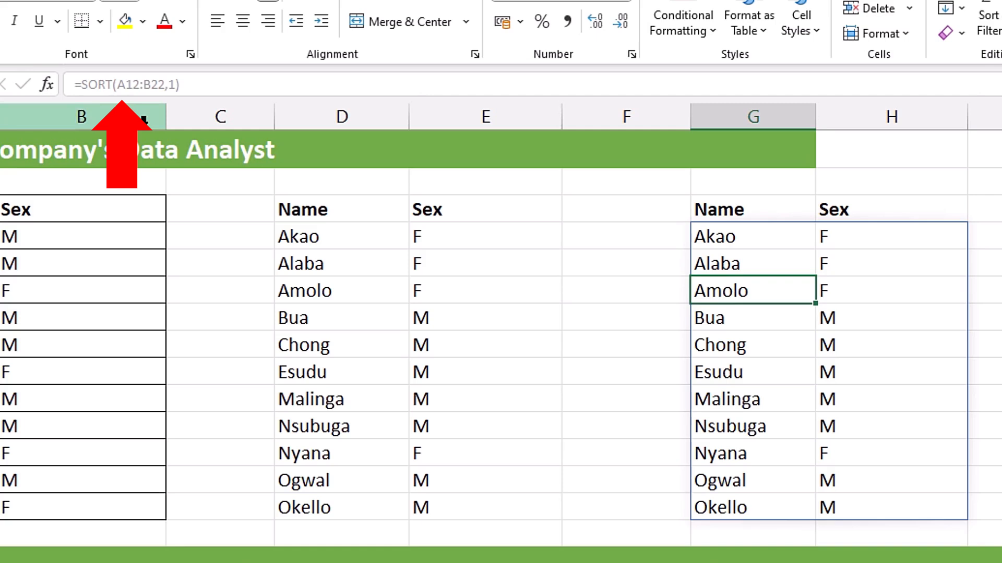
{"action": "left_click", "coordinate": [316, 238]}
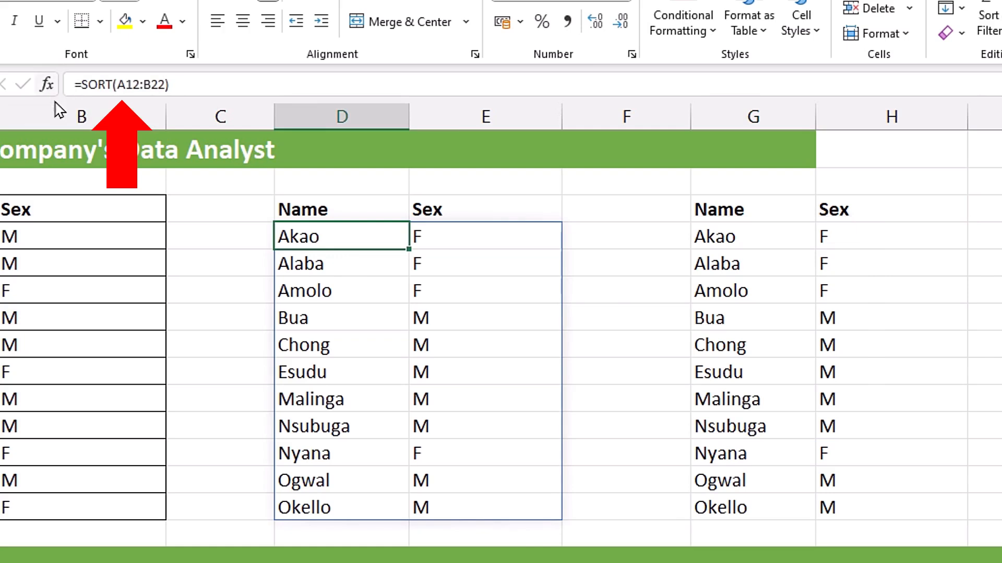
{"action": "left_click", "coordinate": [349, 308]}
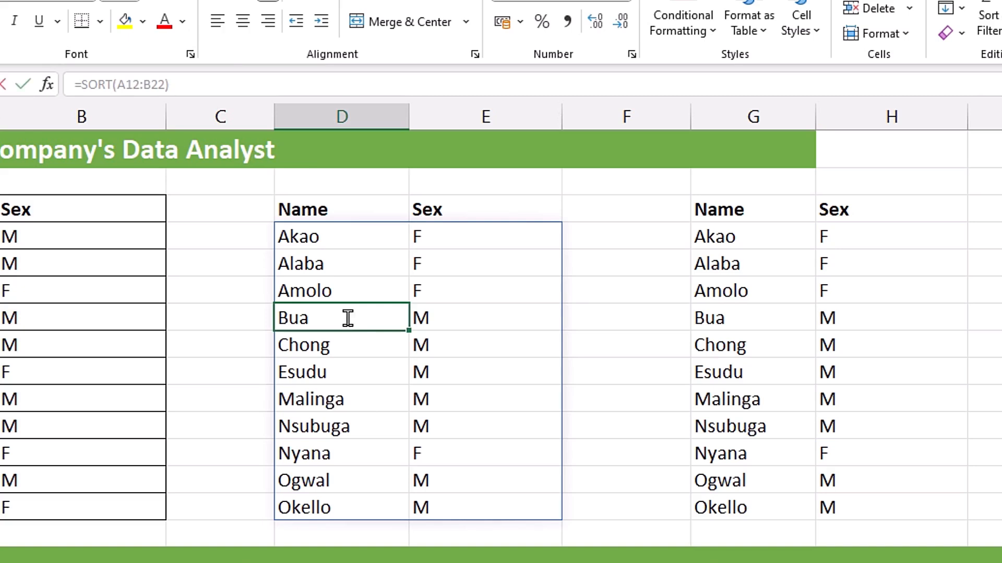
Try clearing individual cells inside the two spilled sort results
{"action": "key", "text": "BackSpace"}
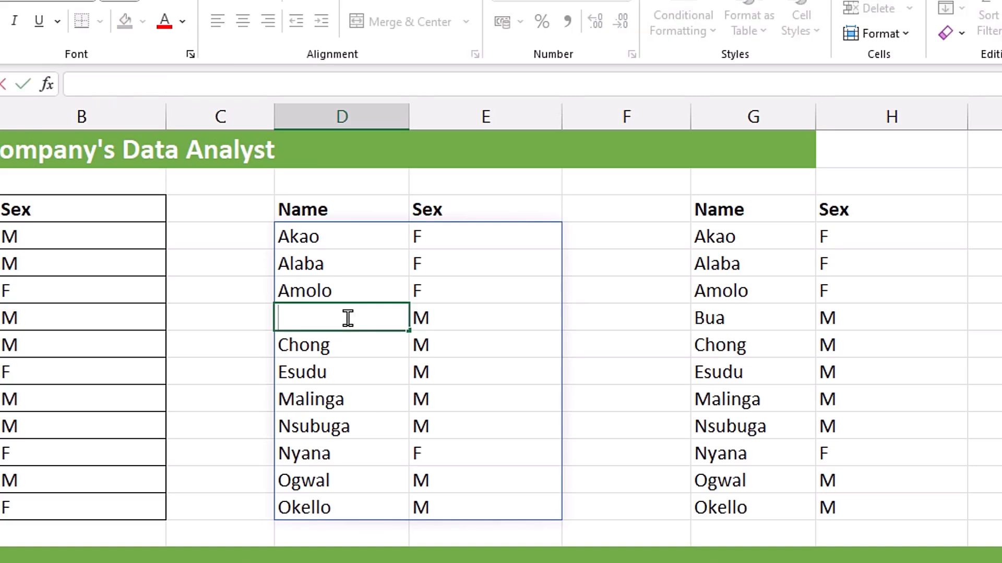
{"action": "left_click", "coordinate": [497, 320]}
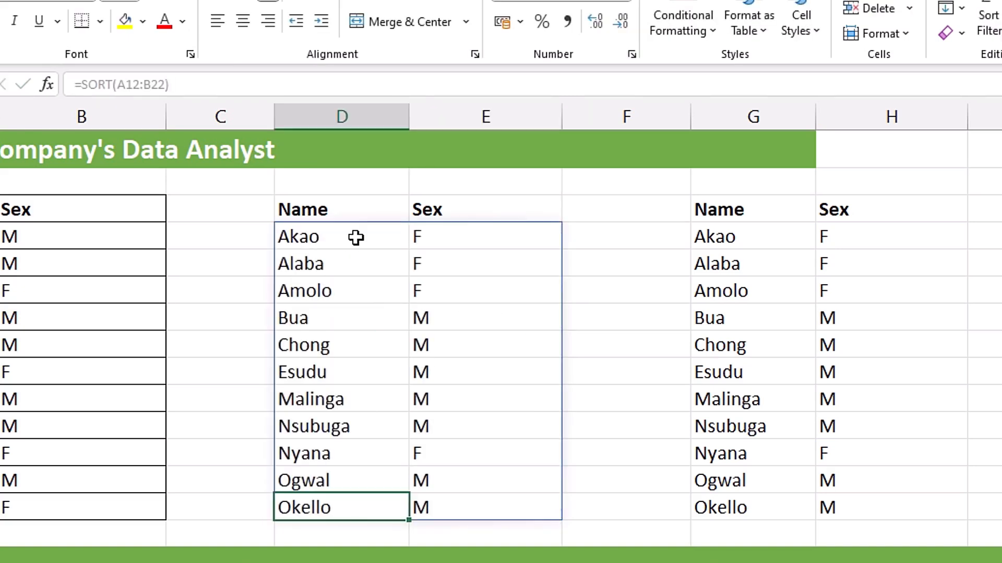
{"action": "double_click", "coordinate": [355, 237]}
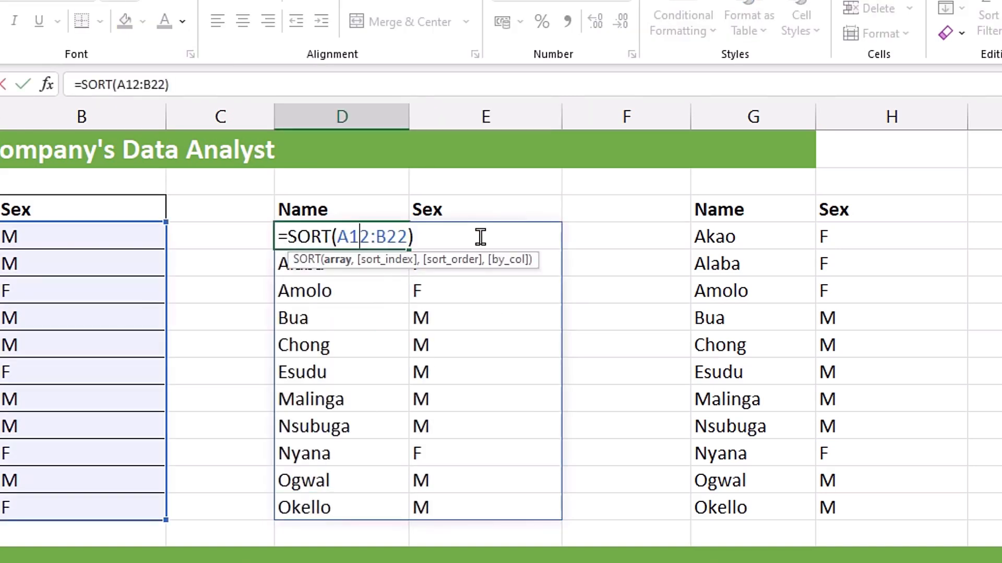
{"action": "key", "text": "Escape"}
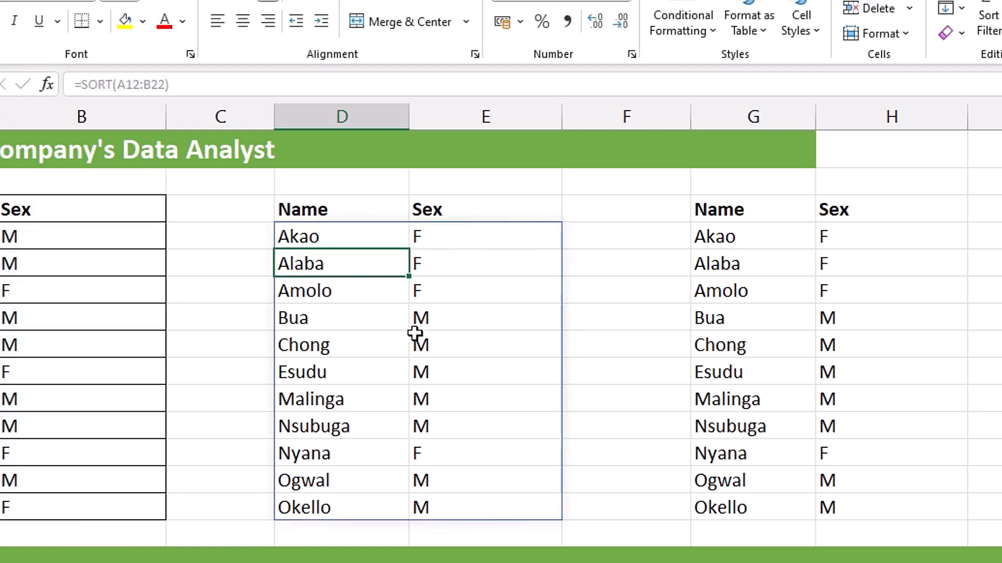
{"action": "left_click", "coordinate": [741, 237]}
{"action": "left_click", "coordinate": [747, 290]}
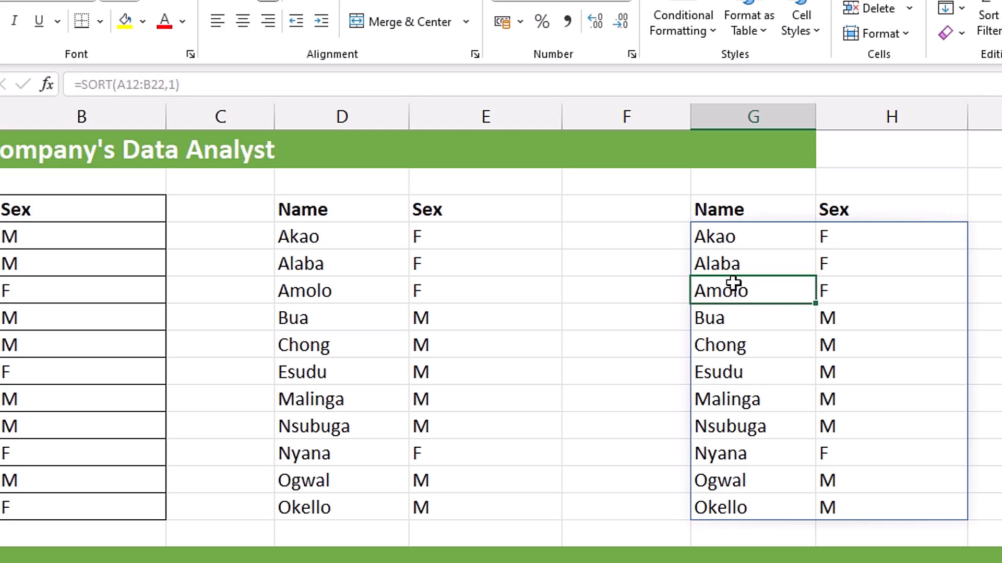
{"action": "left_click", "coordinate": [702, 244]}
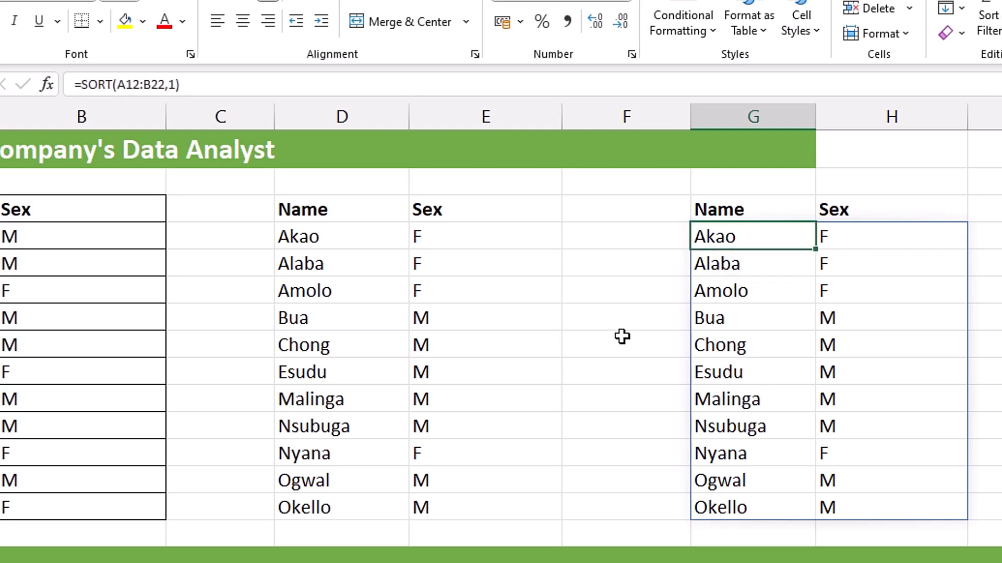
{"action": "key", "text": "Delete"}
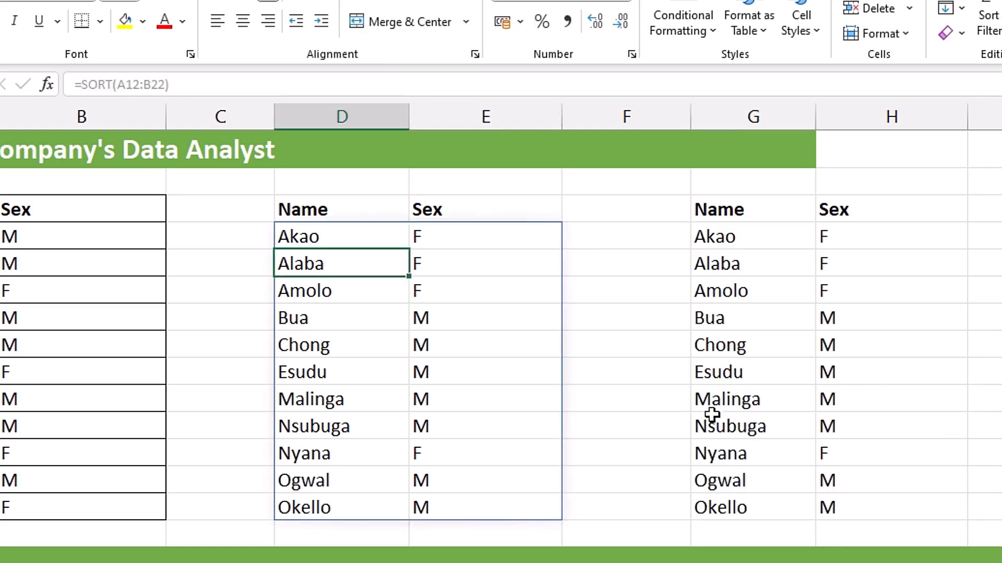
Replace the formula in G12 with =SORT(A12:B22,1,1) to sort the list ascending by its first column
{"action": "left_click", "coordinate": [765, 239]}
{"action": "key", "text": "Delete"}
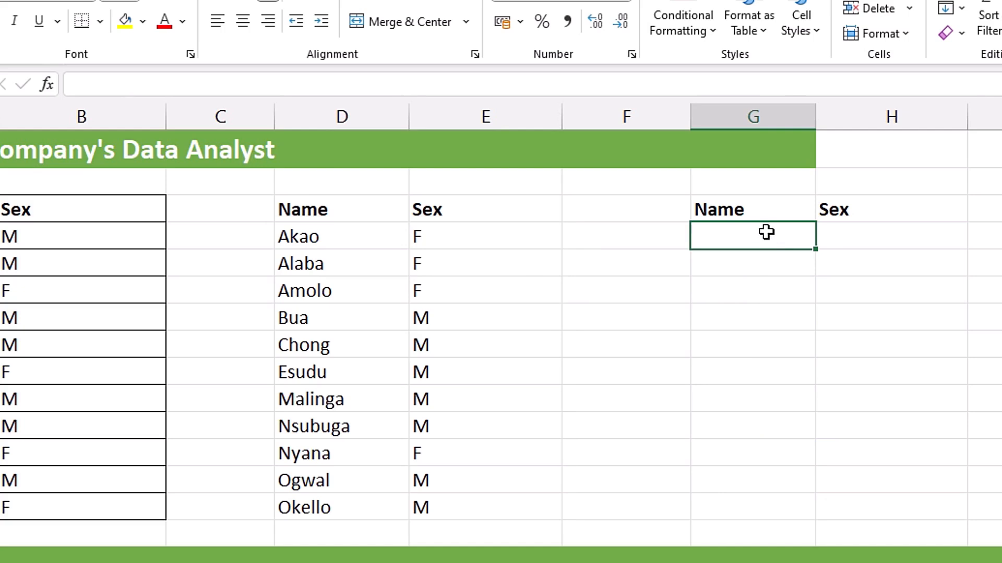
{"action": "type", "text": "=sor"}
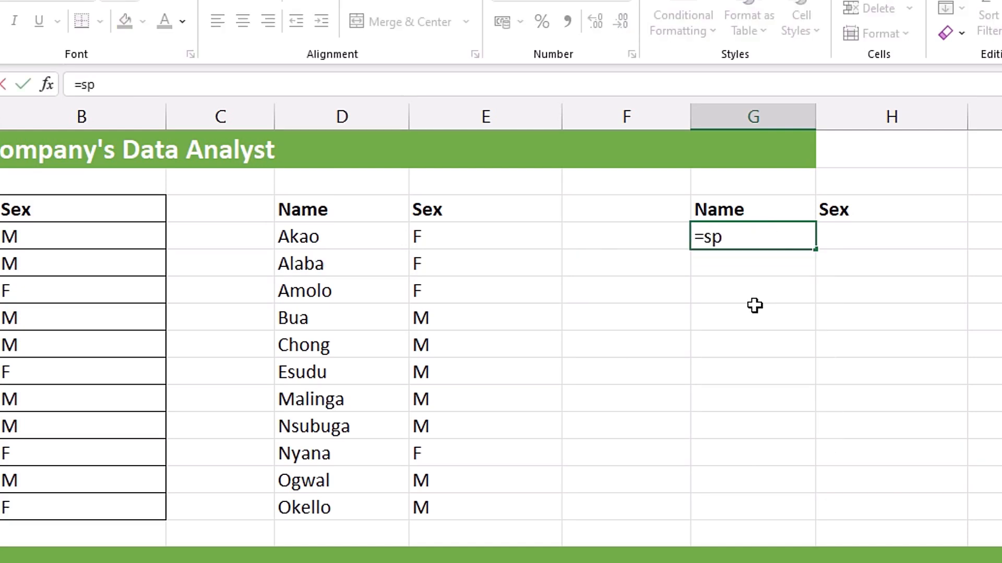
{"action": "type", "text": "t"}
{"action": "key", "text": "Tab"}
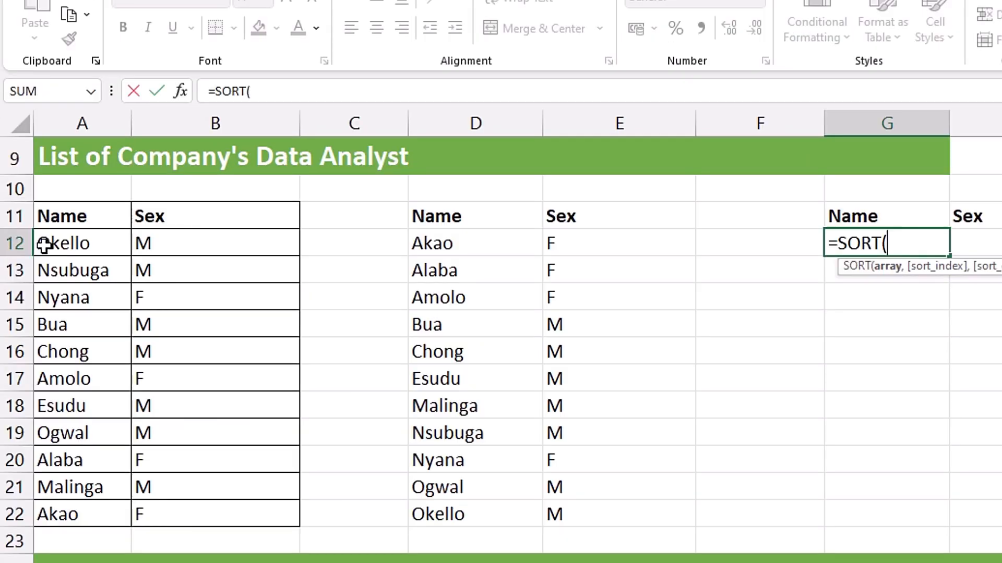
{"action": "left_click_drag", "start_coordinate": [49, 245], "coordinate": [198, 511]}
{"action": "type", "text": ","}
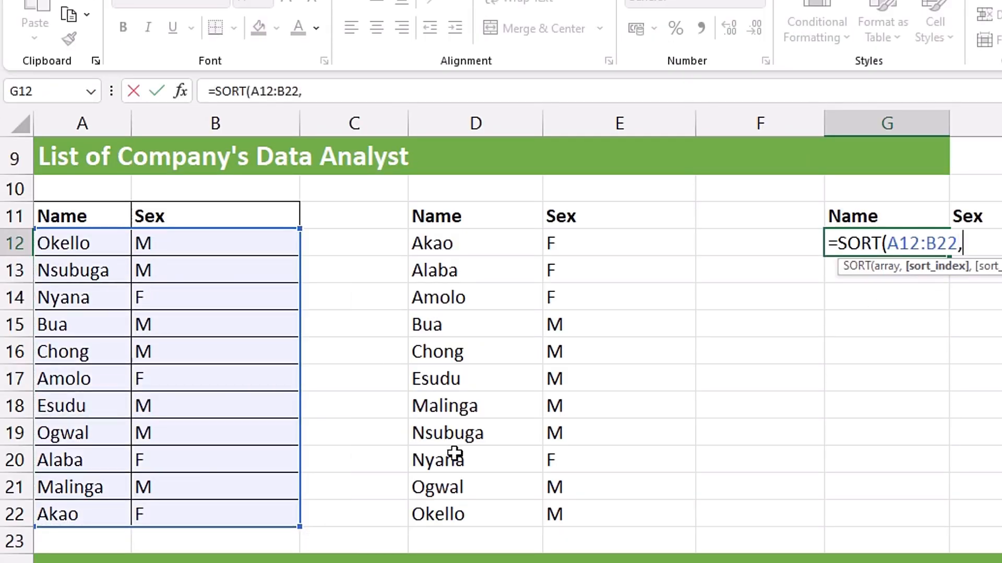
{"action": "type", "text": "1,"}
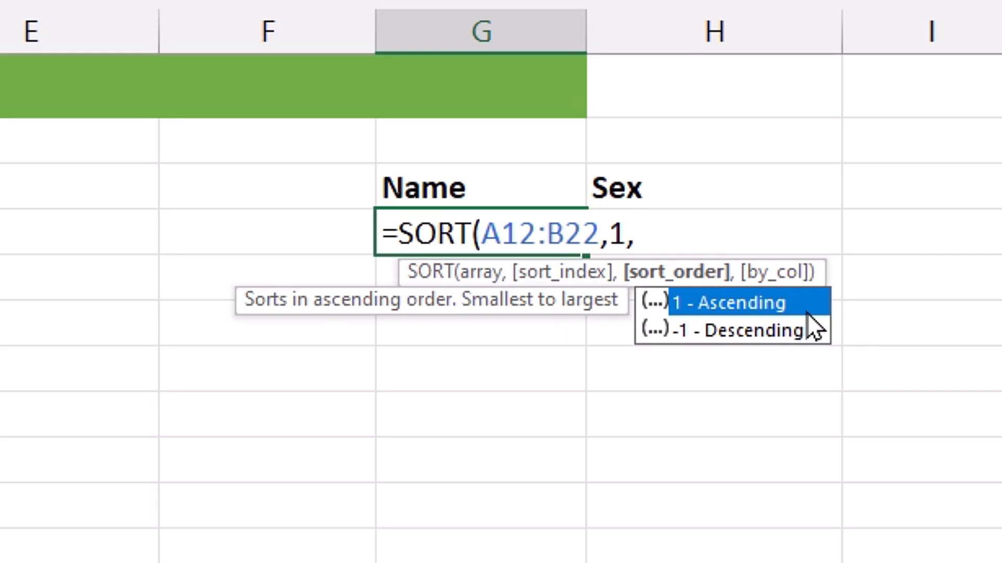
{"action": "key", "text": "Tab"}
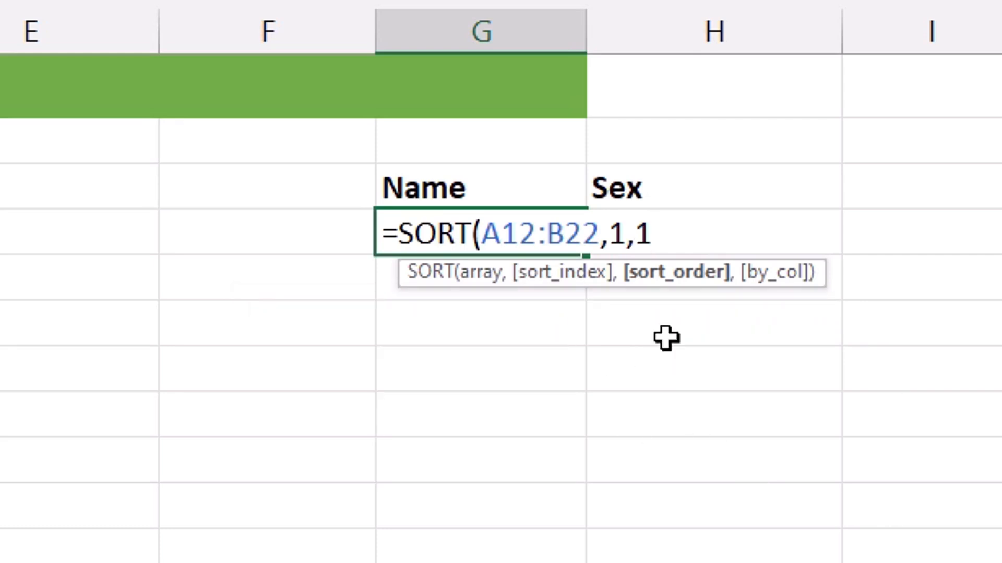
{"action": "type", "text": ")"}
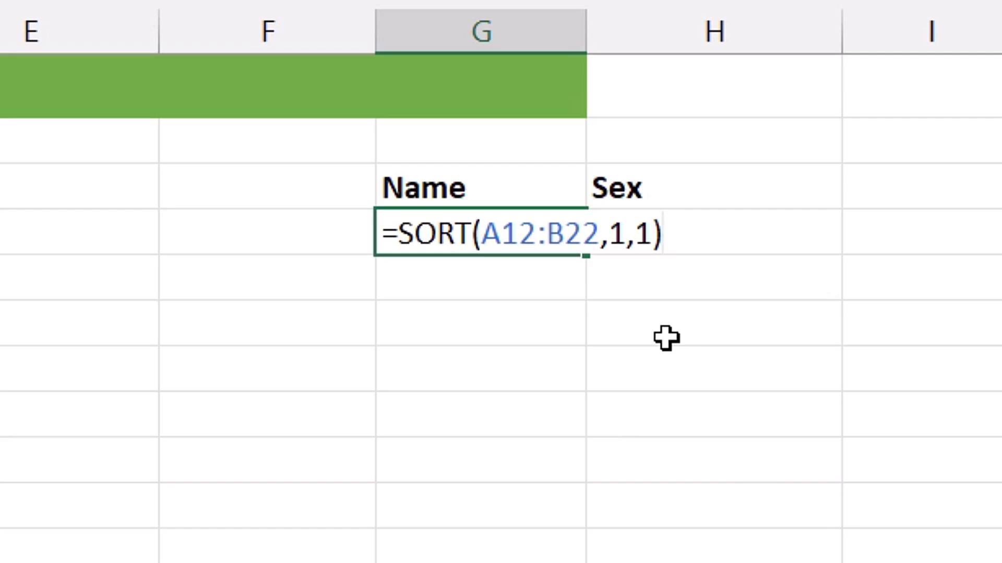
{"action": "key", "text": "Return"}
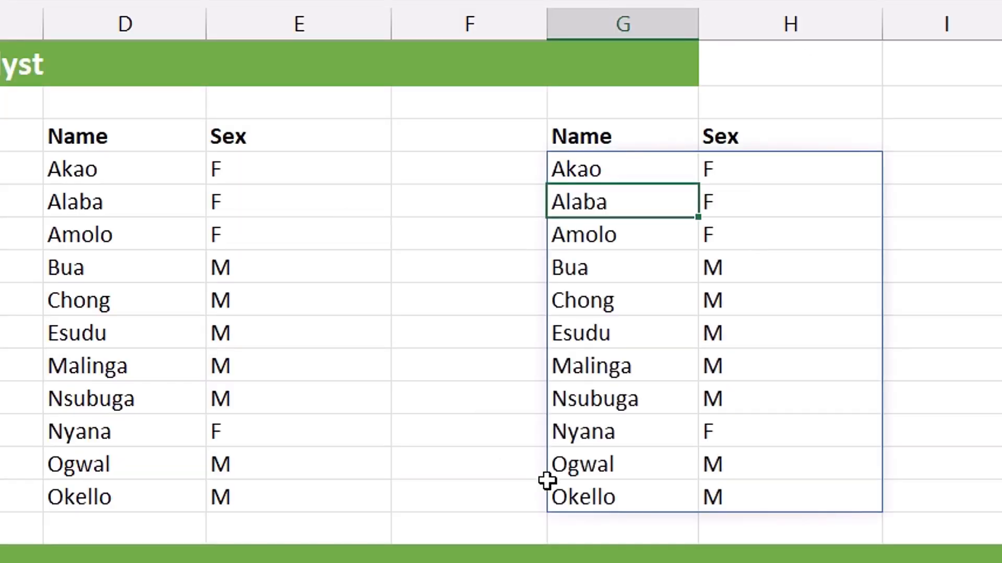
Select the sorted names in column G to inspect the new result
{"action": "left_click_drag", "start_coordinate": [602, 170], "coordinate": [603, 496]}
{"action": "left_click", "coordinate": [604, 495]}
{"action": "left_click", "coordinate": [600, 163]}
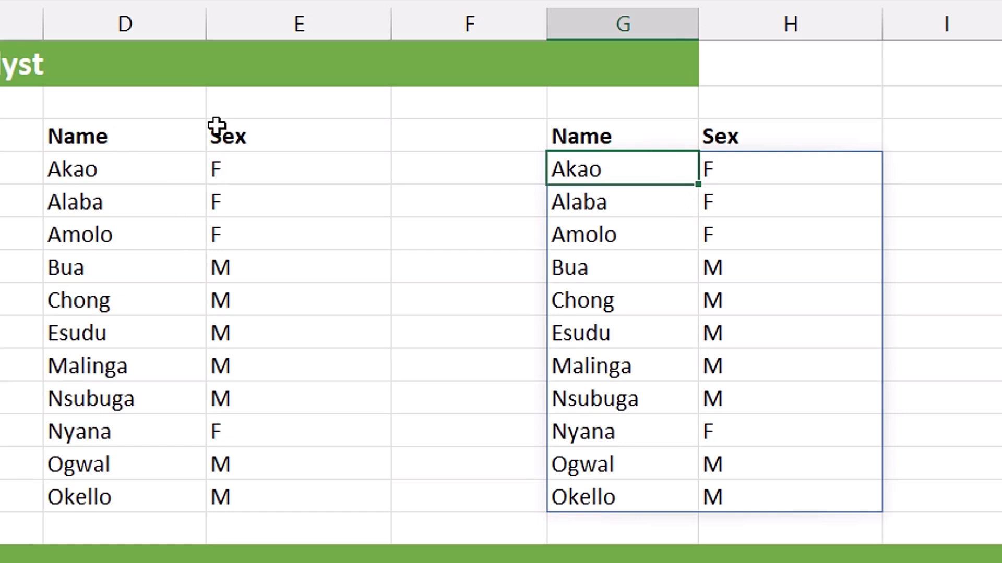
Enter =SORT(A12:B22,1,-1) in J12 choosing descending order, and undo the entry
{"action": "scroll", "coordinate": [594, 161], "scroll_direction": "right", "scroll_amount": 3}
{"action": "left_click", "coordinate": [595, 163]}
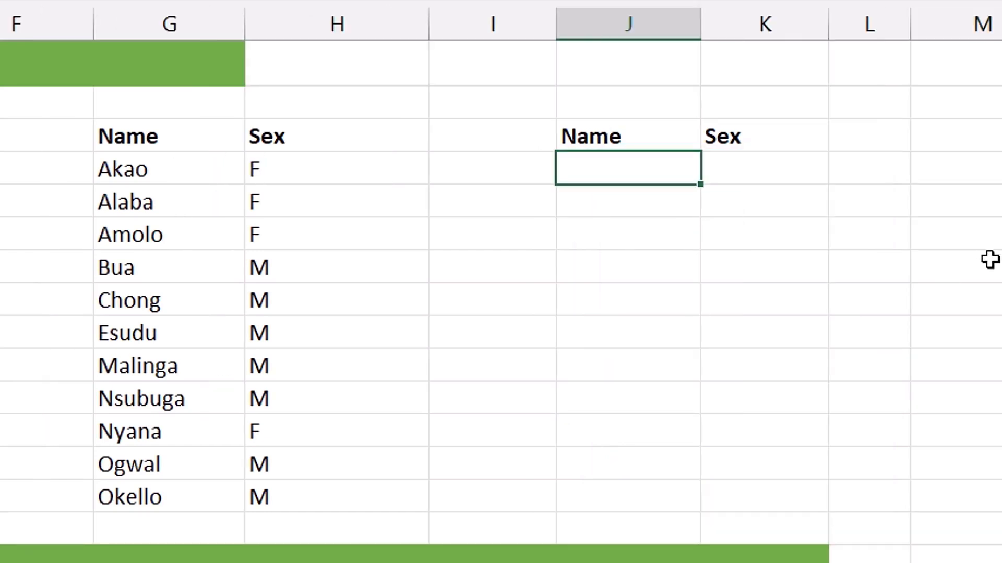
{"action": "type", "text": "=sor"}
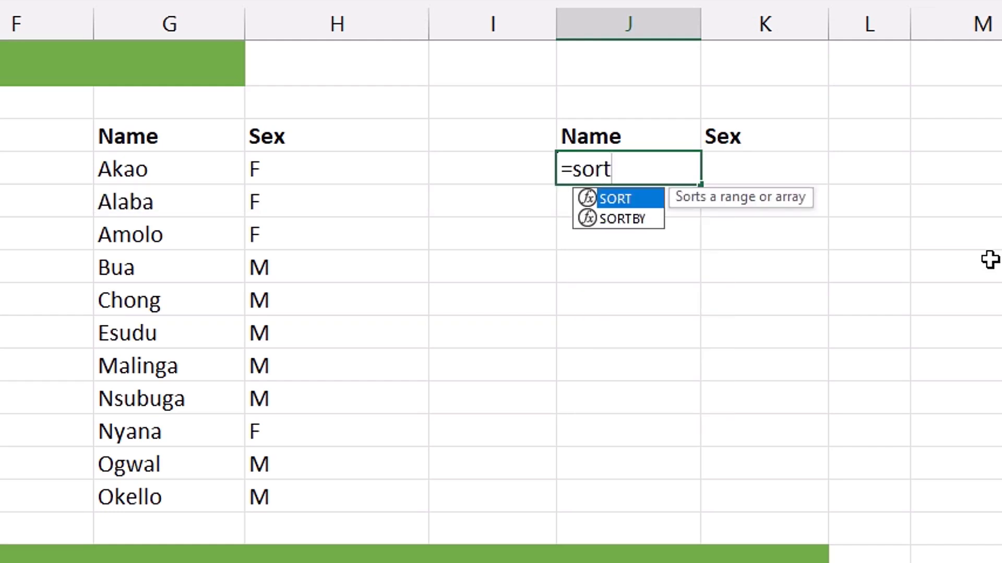
{"action": "type", "text": "t"}
{"action": "key", "text": "Tab"}
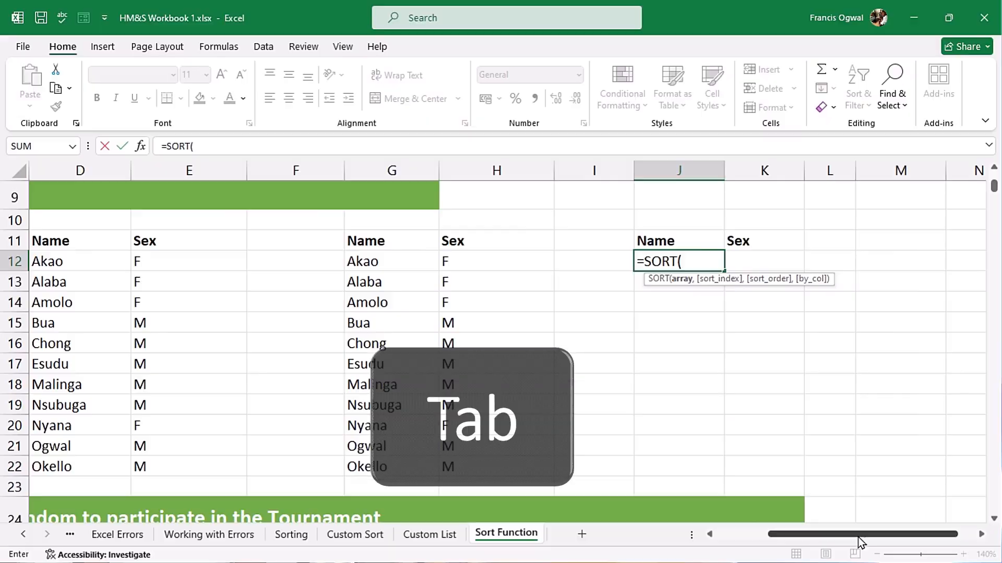
{"action": "scroll", "coordinate": [859, 537], "scroll_direction": "left", "scroll_amount": 3}
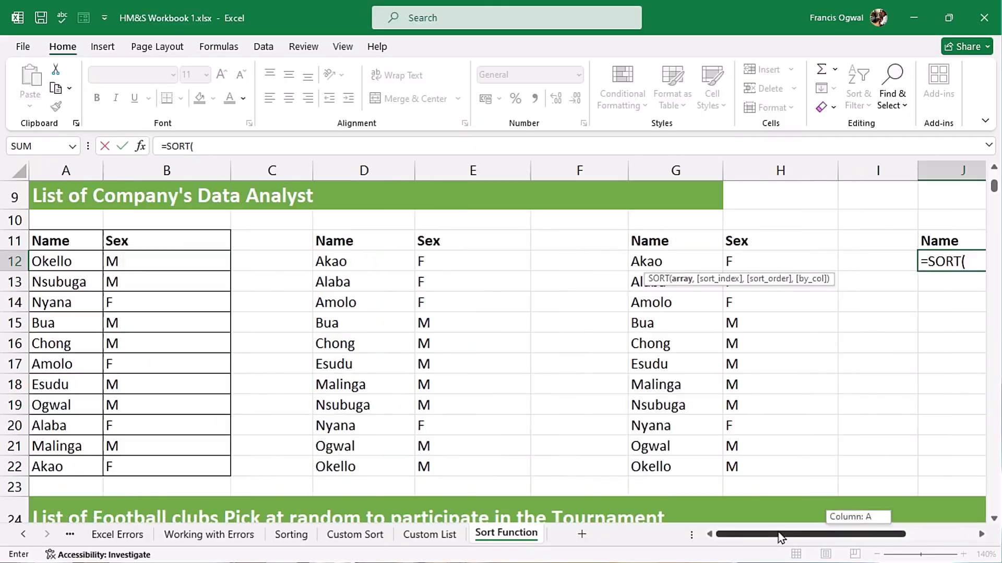
{"action": "left_click_drag", "start_coordinate": [55, 263], "coordinate": [177, 467]}
{"action": "type", "text": ","}
{"action": "left_click_drag", "start_coordinate": [820, 534], "coordinate": [893, 532]}
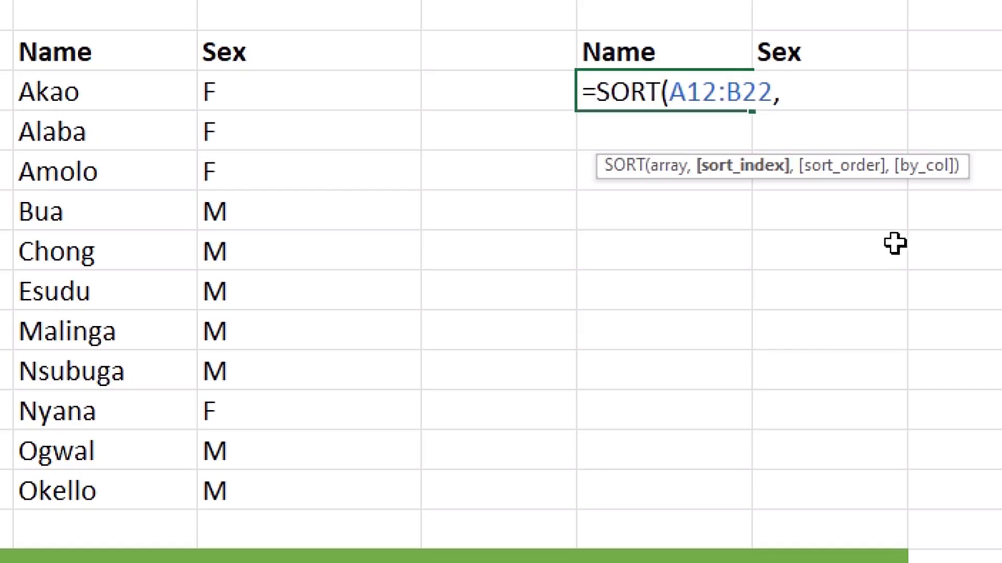
{"action": "type", "text": "1"}
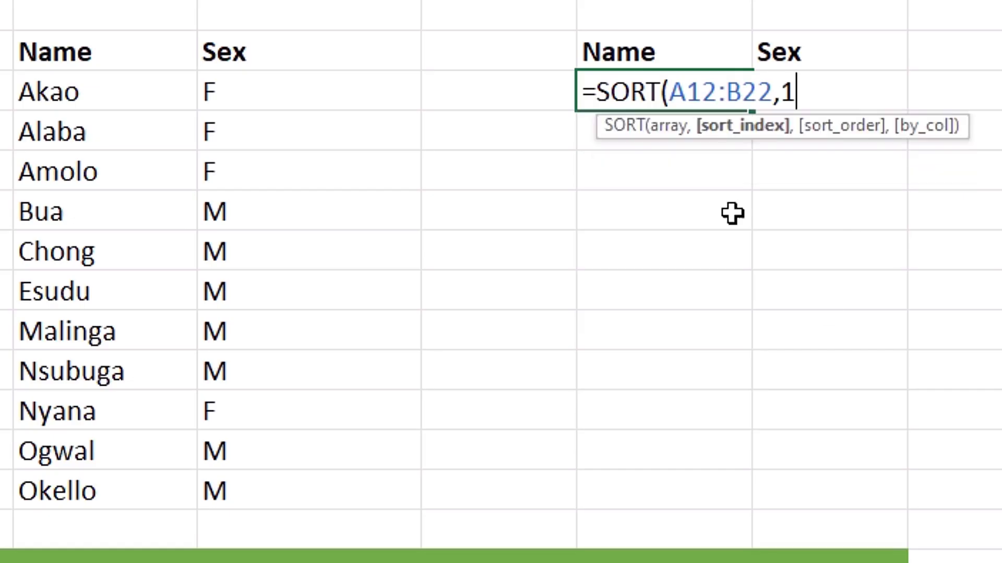
{"action": "type", "text": ","}
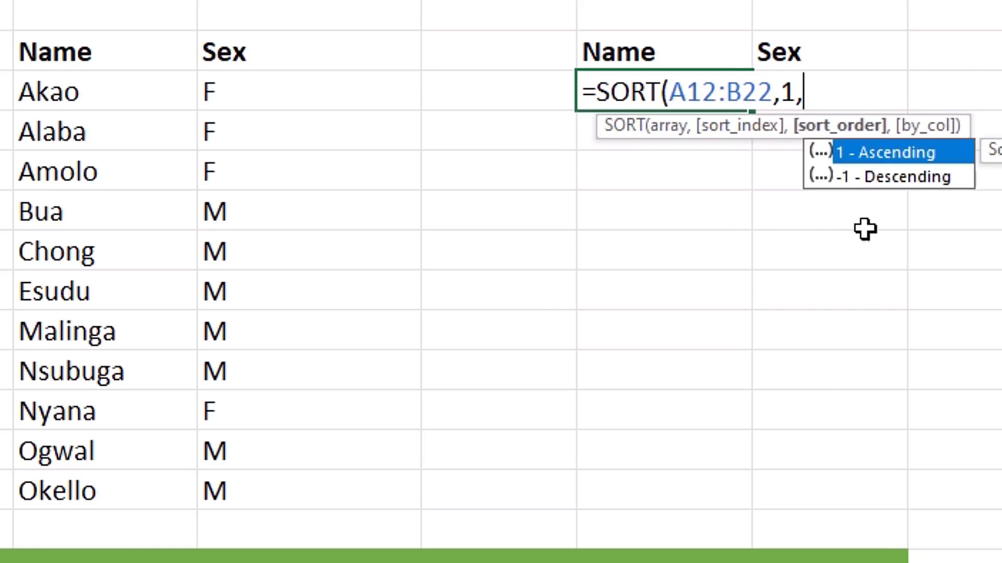
{"action": "key", "text": "Down"}
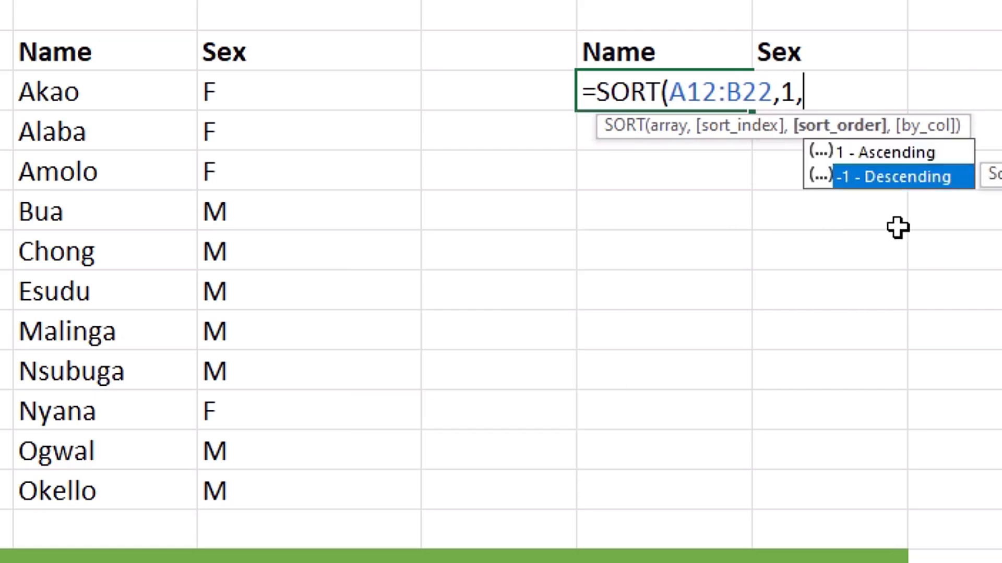
{"action": "key", "text": "Tab"}
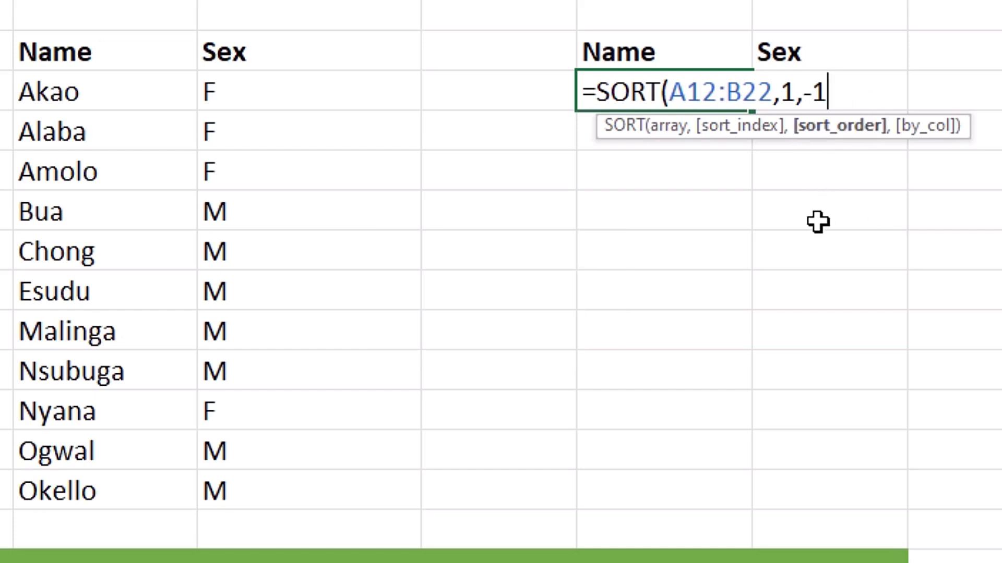
{"action": "key", "text": "Return"}
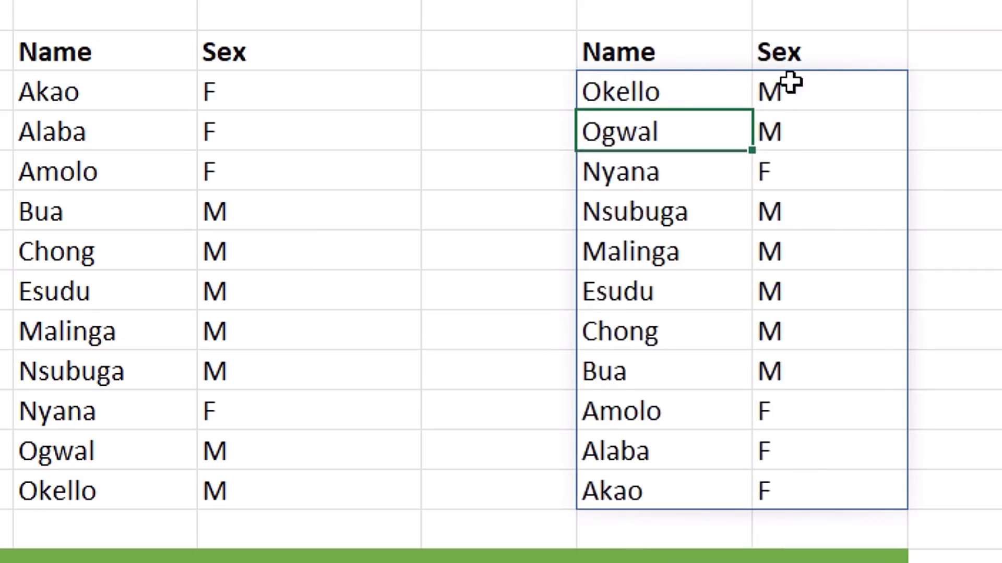
{"action": "key", "text": "ctrl+z"}
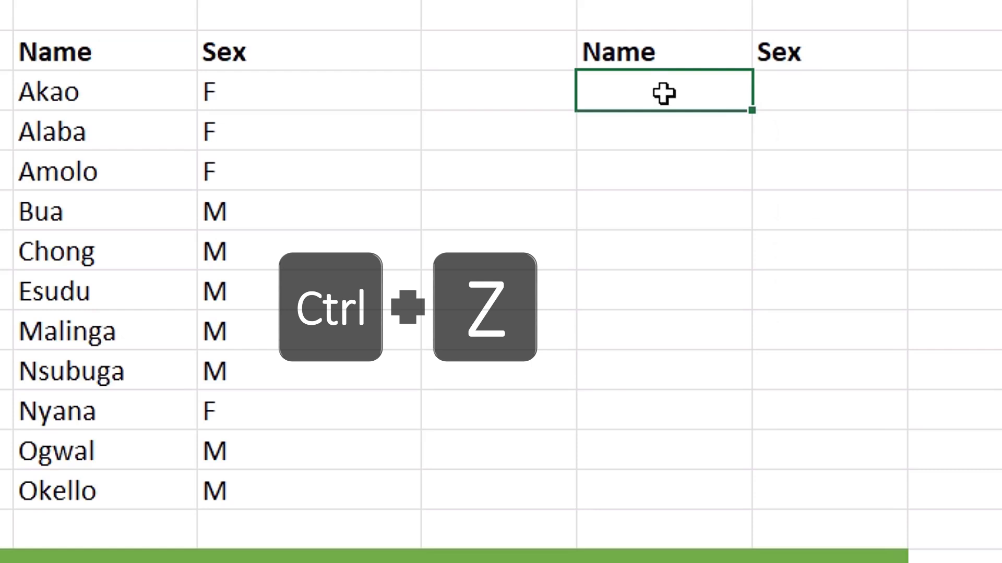
Enter =SORT(A12:B22,1,-1) in J12 to sort the names in descending order
{"action": "type", "text": "=sort"}
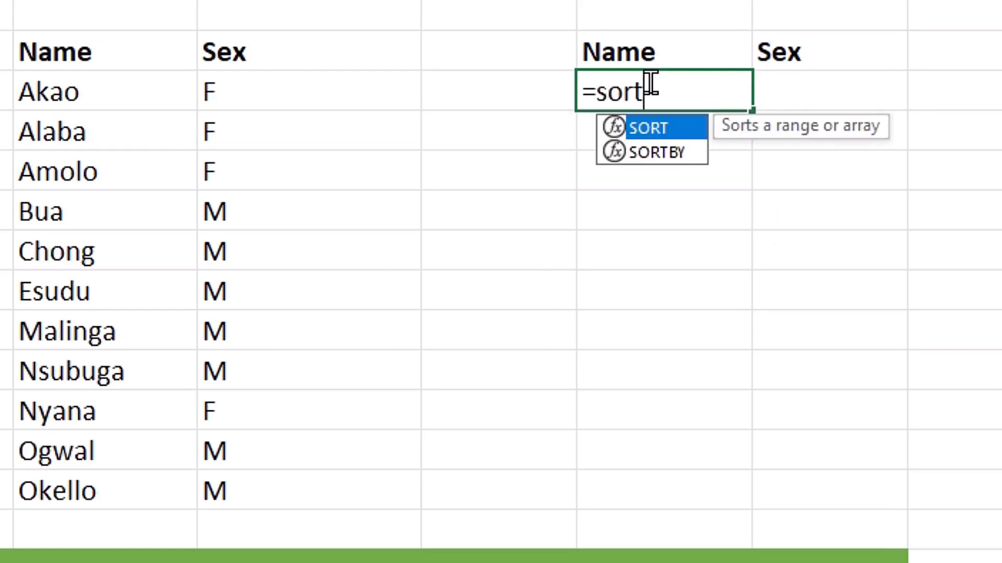
{"action": "key", "text": "Tab"}
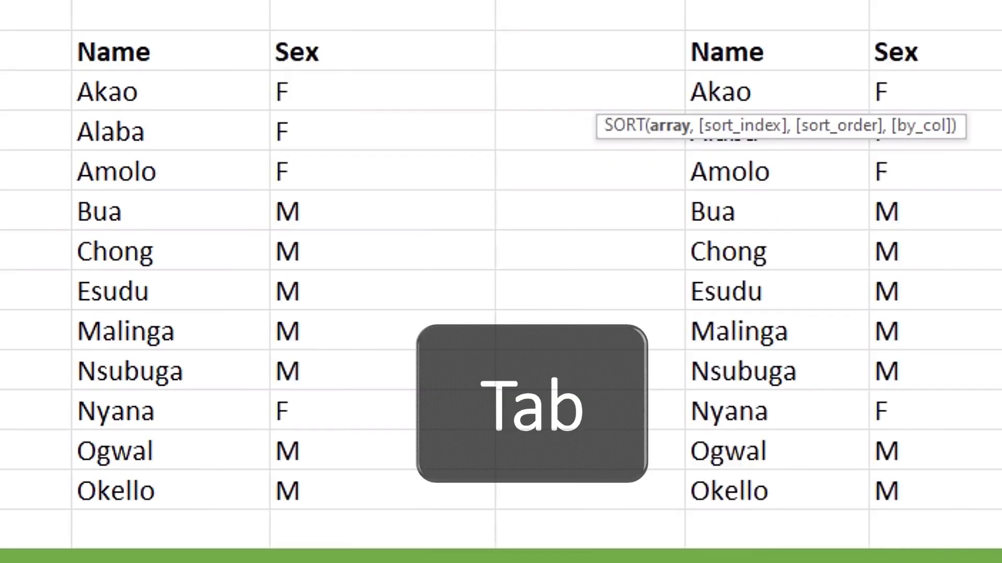
{"action": "left_click_drag", "start_coordinate": [68, 262], "coordinate": [166, 474]}
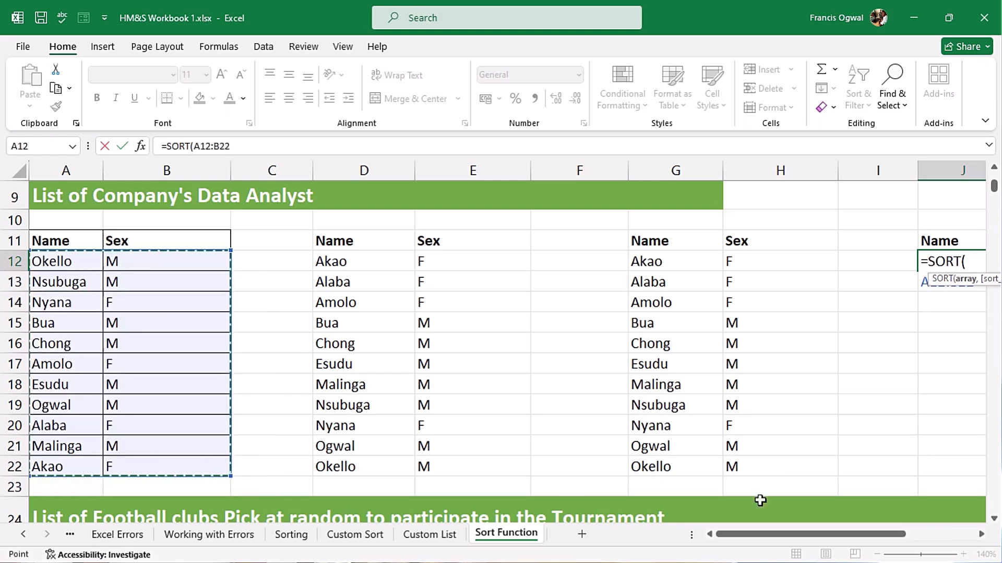
{"action": "type", "text": ","}
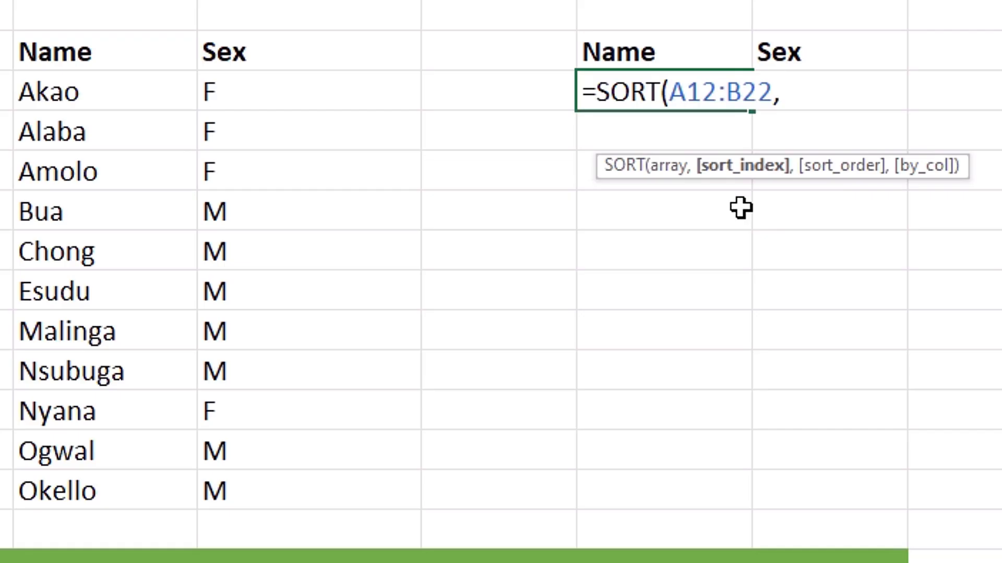
{"action": "type", "text": "1,"}
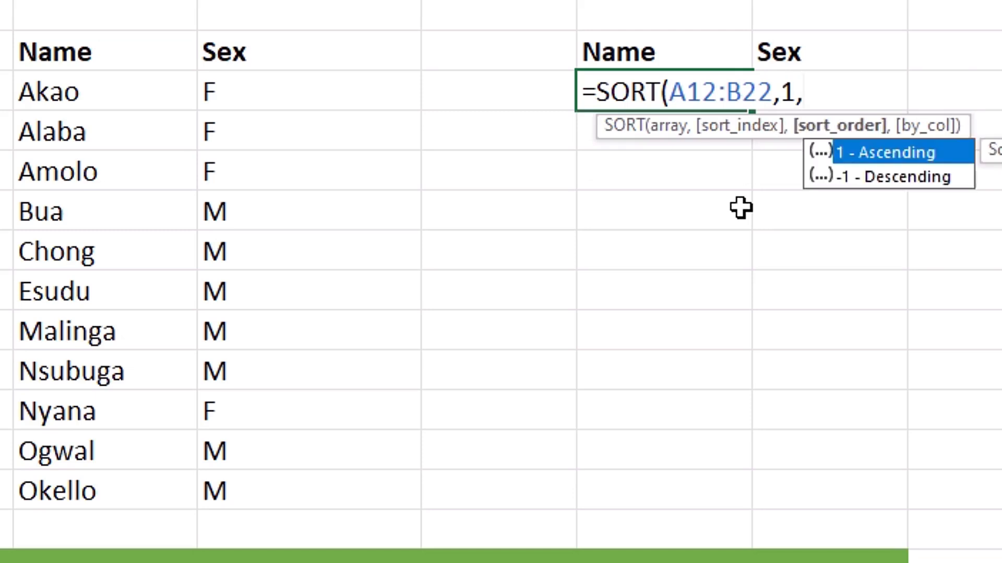
{"action": "type", "text": "-1"}
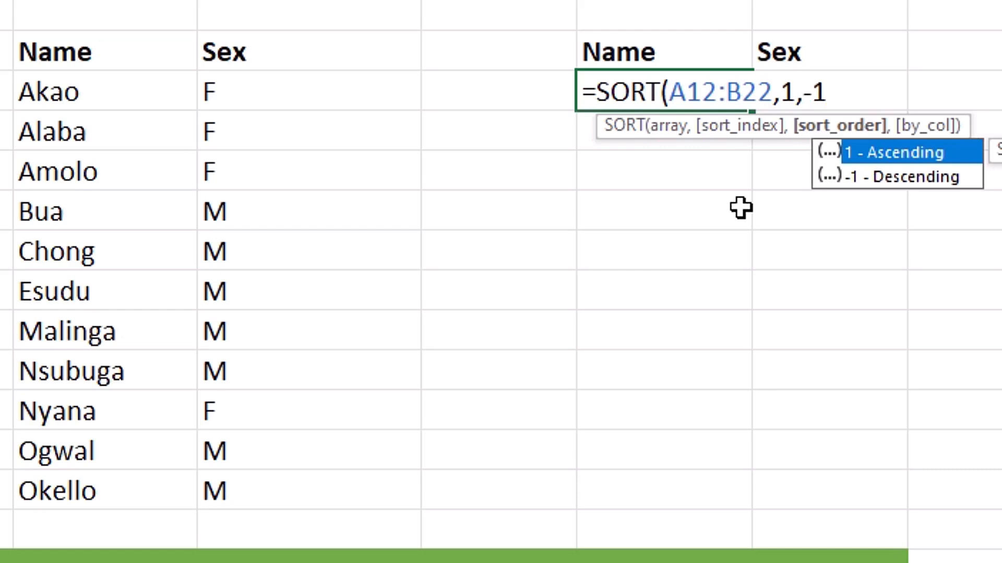
{"action": "type", "text": ")"}
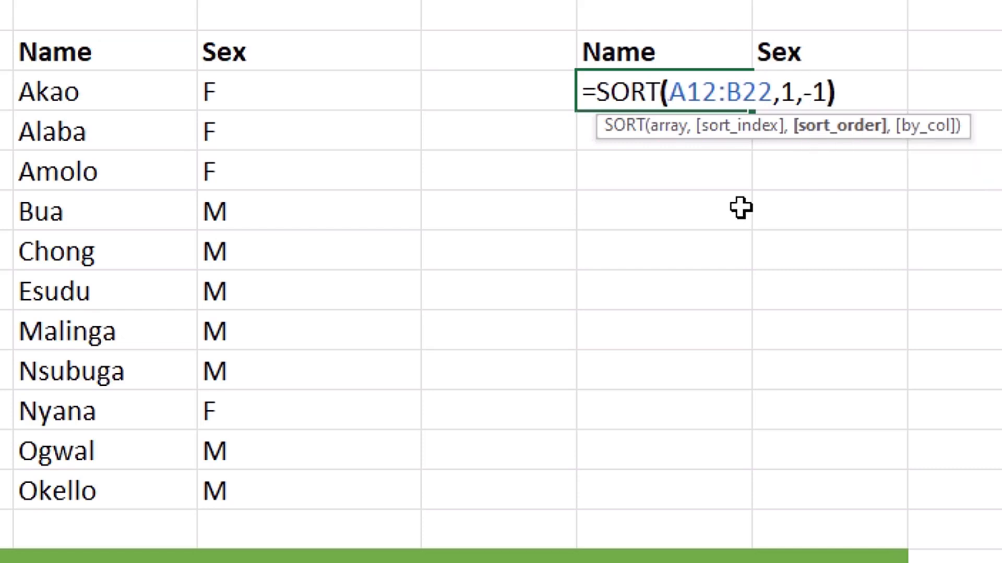
{"action": "key", "text": "Return"}
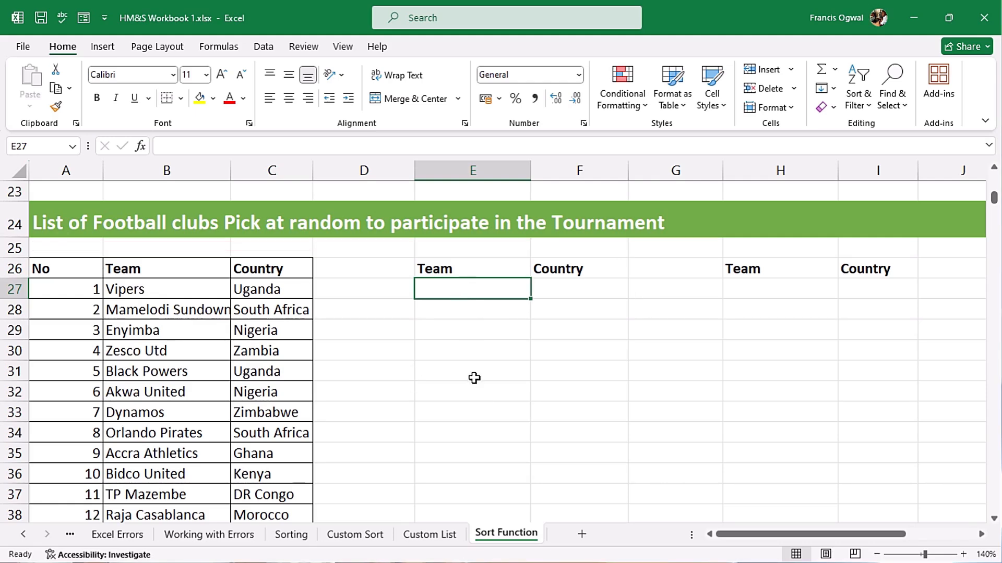
Enter =SORT(B27:C38,2,1) in E27 to sort the football clubs ascending by country
{"action": "type", "text": "=sort"}
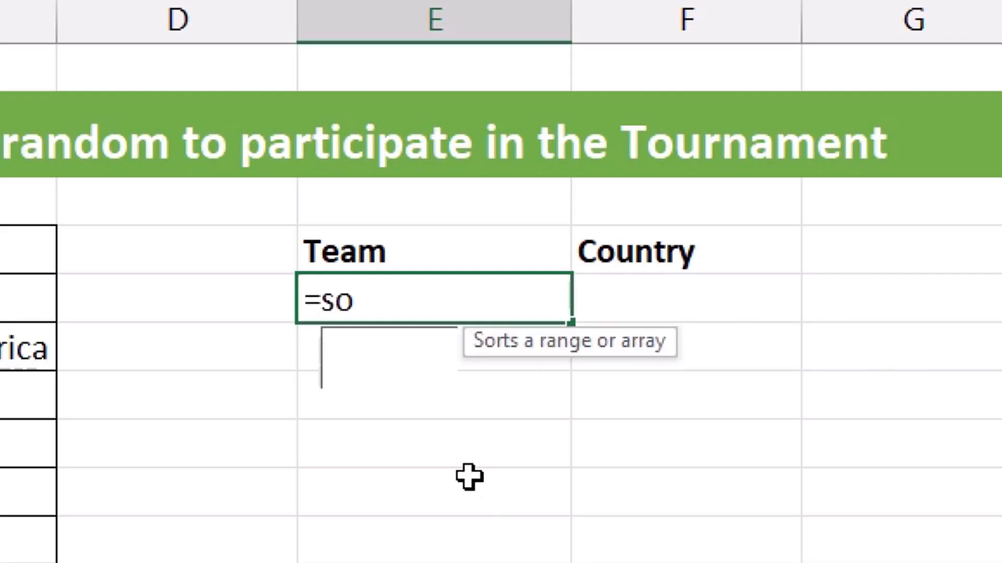
{"action": "key", "text": "Tab"}
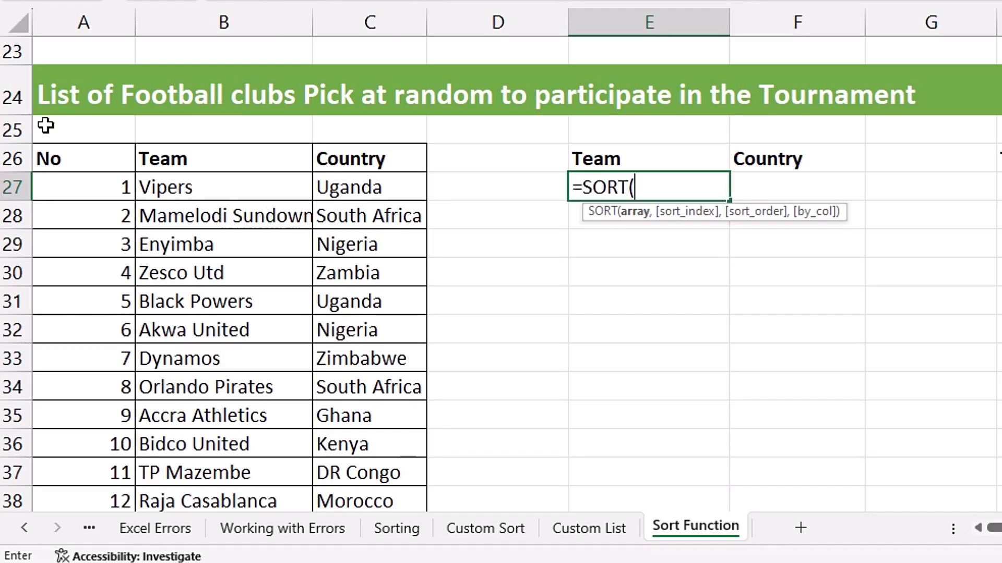
{"action": "left_click", "coordinate": [187, 186]}
{"action": "left_click_drag", "start_coordinate": [187, 186], "coordinate": [397, 499]}
{"action": "type", "text": ","}
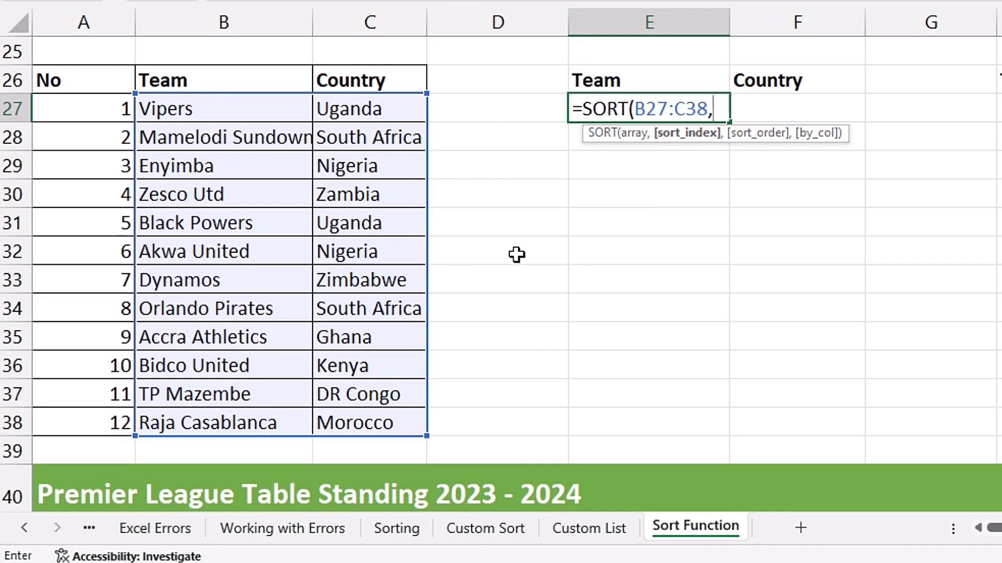
{"action": "type", "text": "2,"}
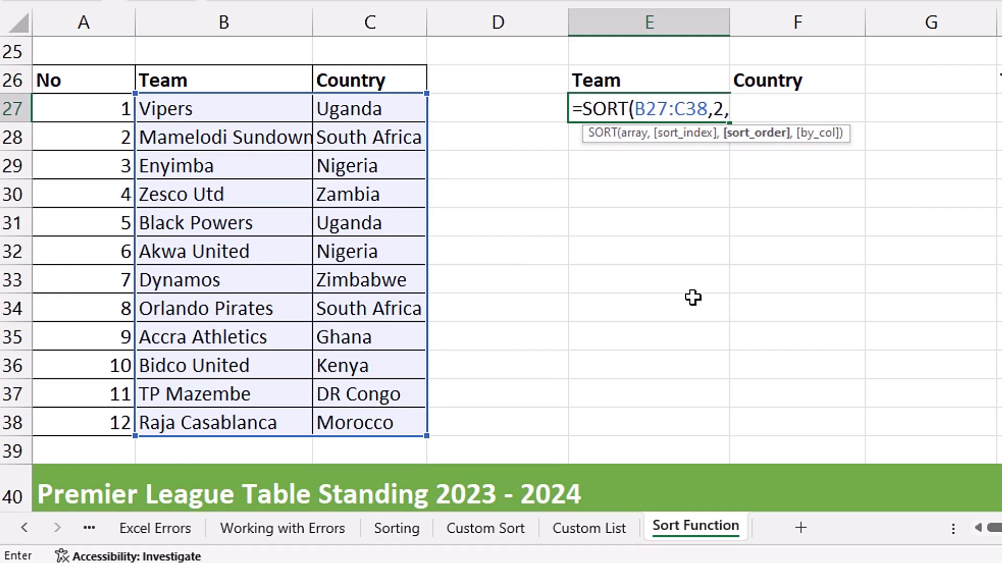
{"action": "type", "text": "1"}
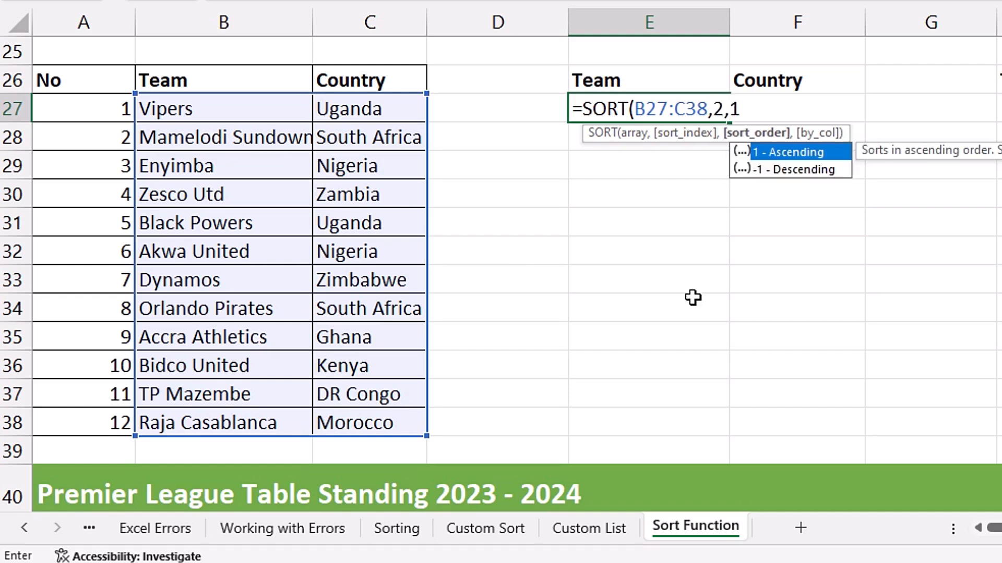
{"action": "type", "text": ")"}
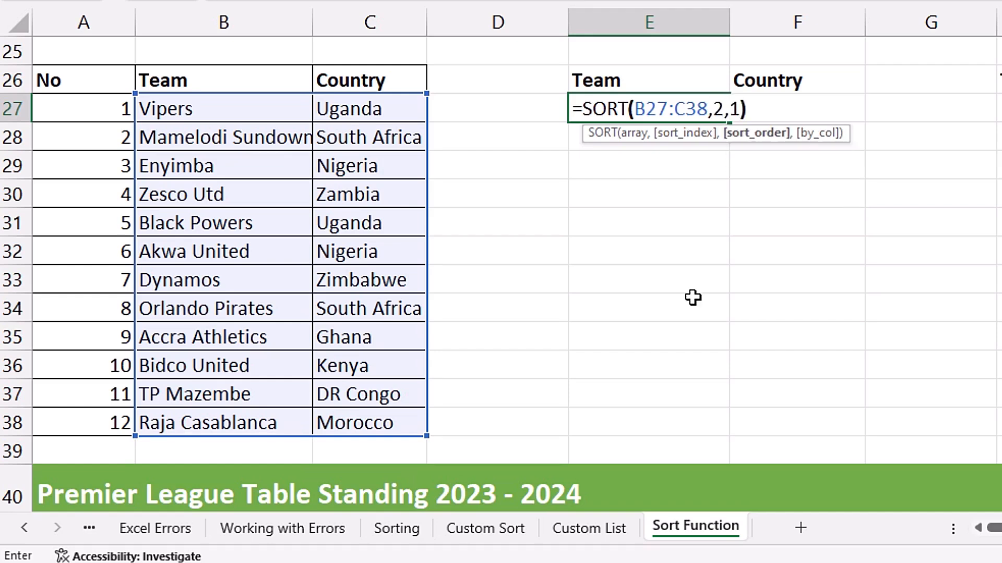
{"action": "key", "text": "Return"}
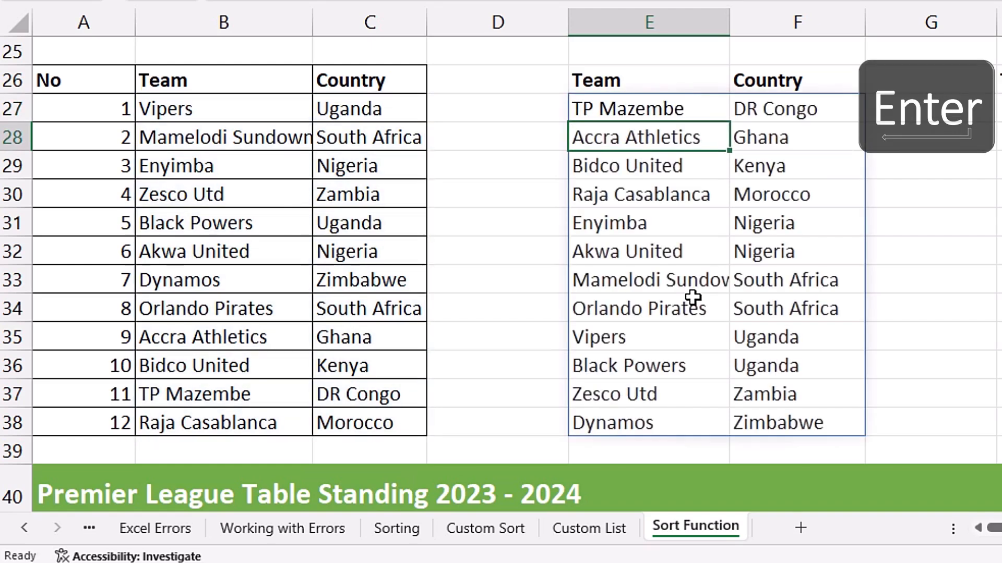
Enter =SORT(B27:C38,K26,L26) in H27 so the football clubs sort by the sort index and order cells
{"action": "left_click", "coordinate": [781, 117]}
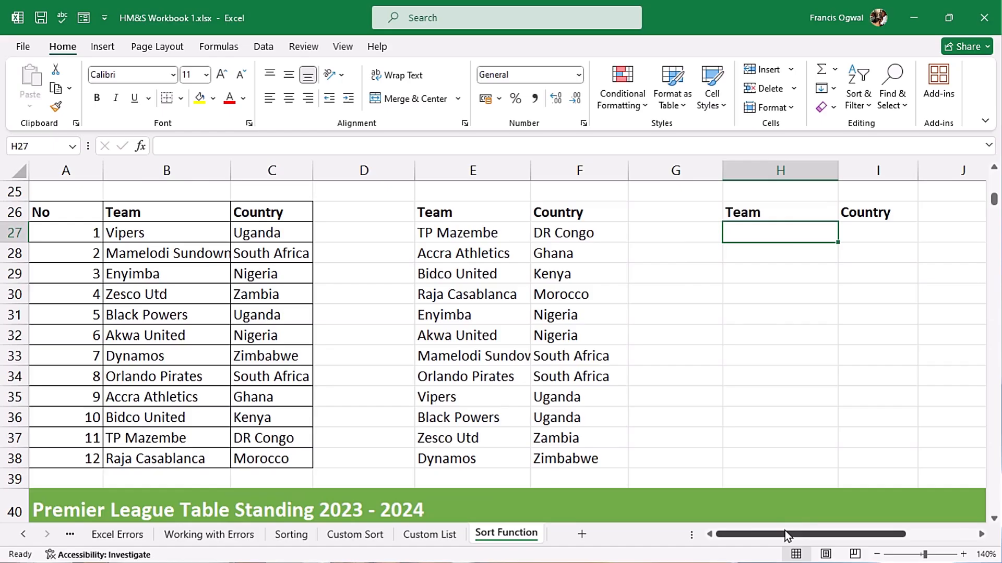
{"action": "left_click_drag", "start_coordinate": [784, 535], "coordinate": [839, 534]}
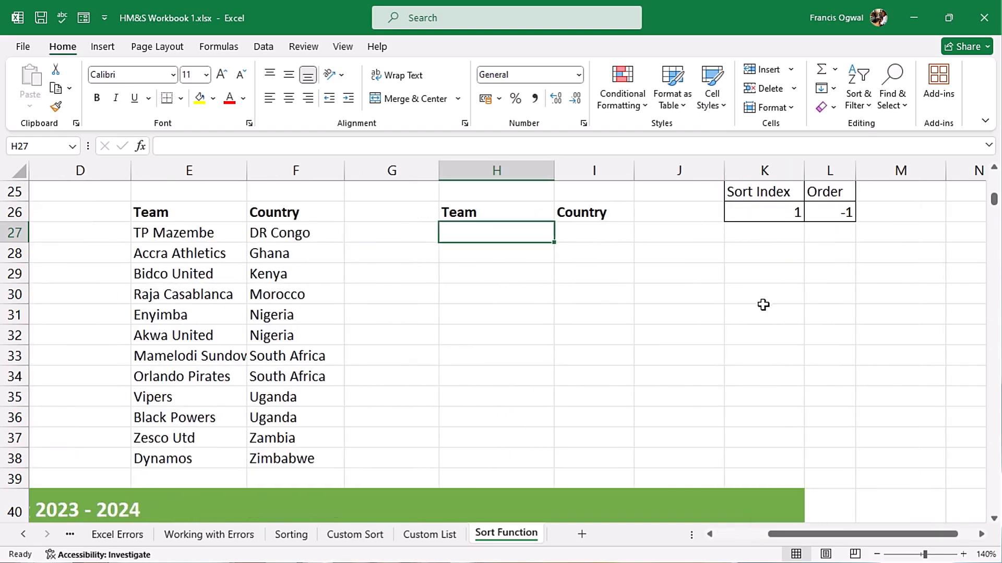
{"action": "type", "text": "=sort"}
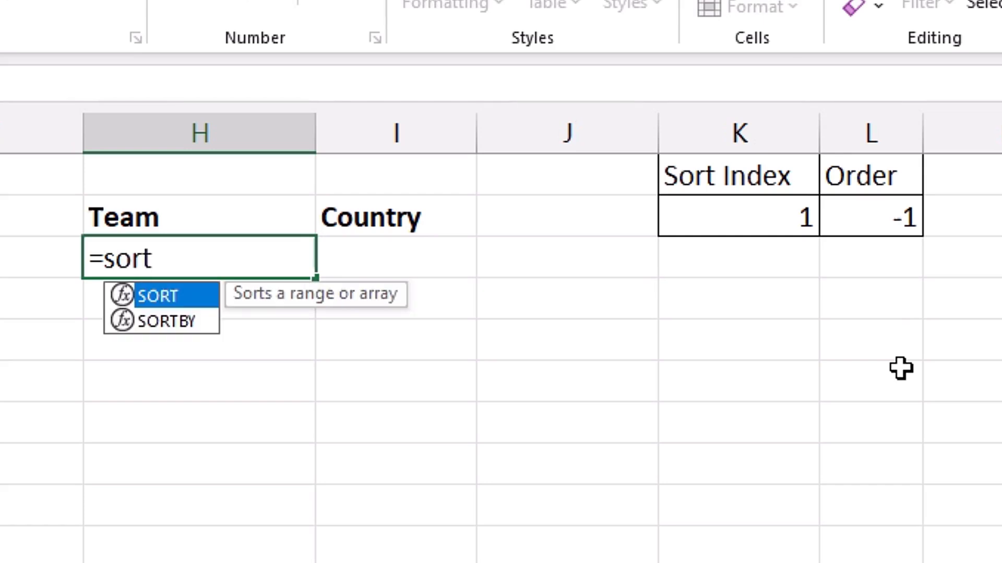
{"action": "key", "text": "Tab"}
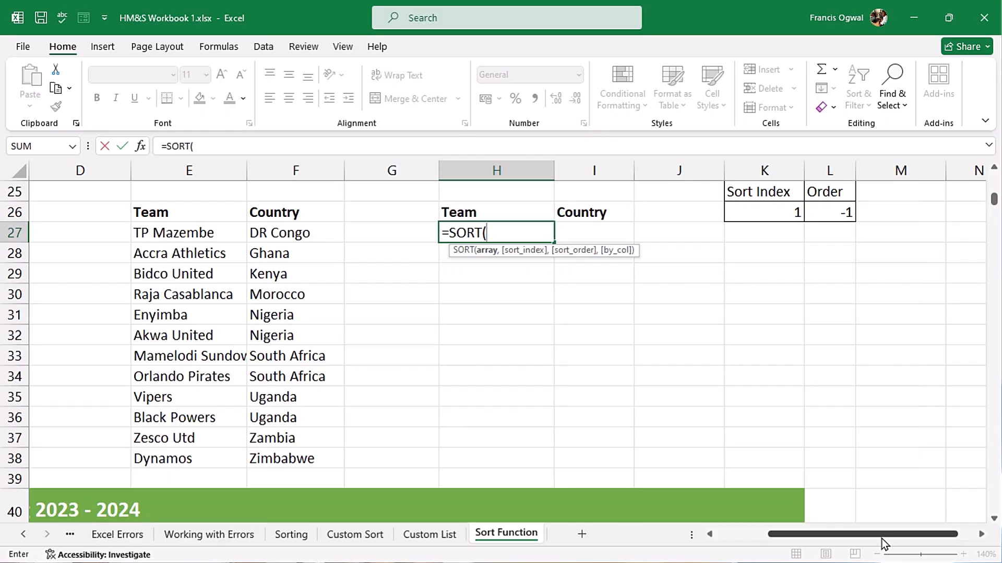
{"action": "left_click_drag", "start_coordinate": [881, 540], "coordinate": [796, 537]}
{"action": "left_click_drag", "start_coordinate": [157, 236], "coordinate": [266, 458]}
{"action": "type", "text": ","}
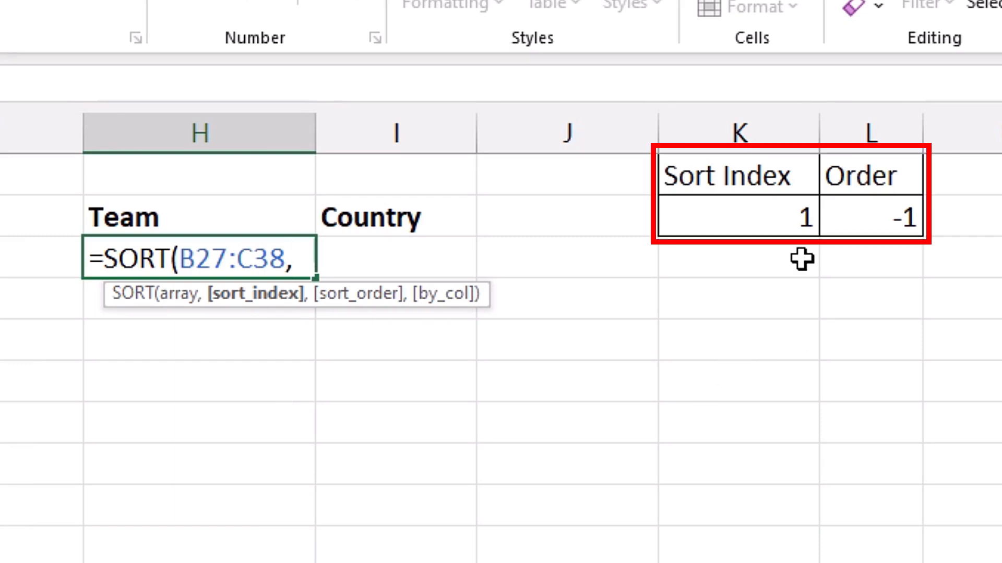
{"action": "left_click", "coordinate": [783, 224]}
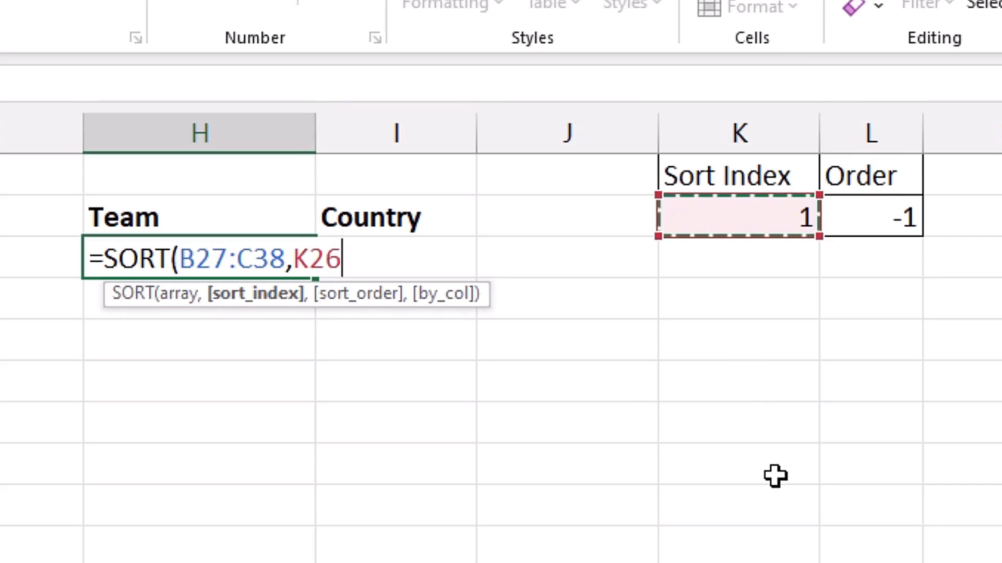
{"action": "type", "text": ","}
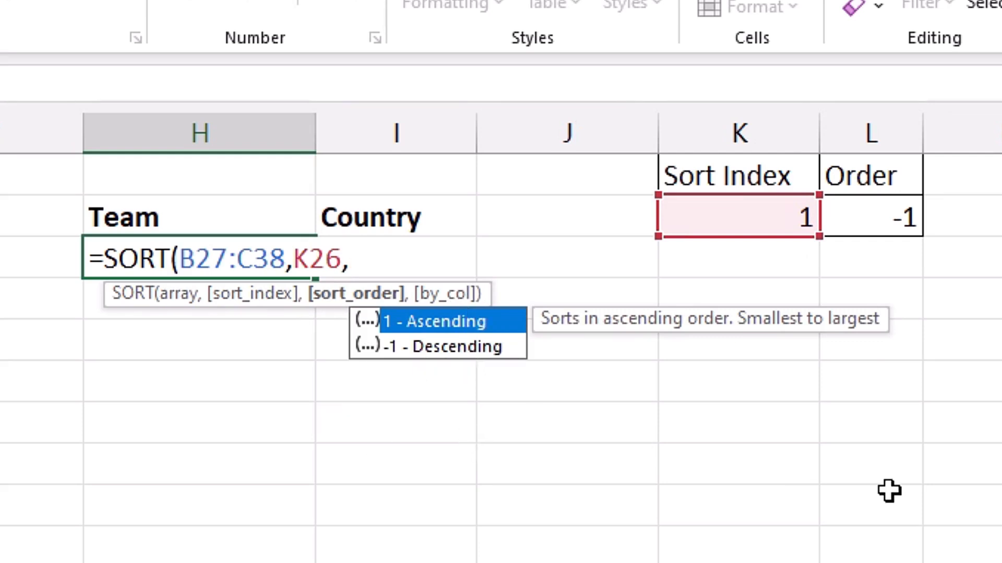
{"action": "left_click", "coordinate": [887, 209]}
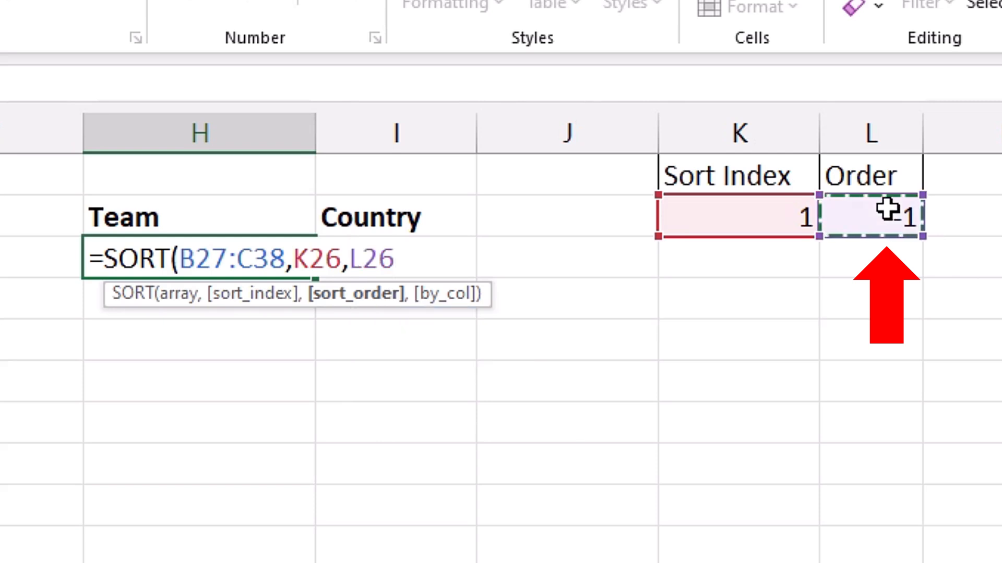
{"action": "type", "text": ")"}
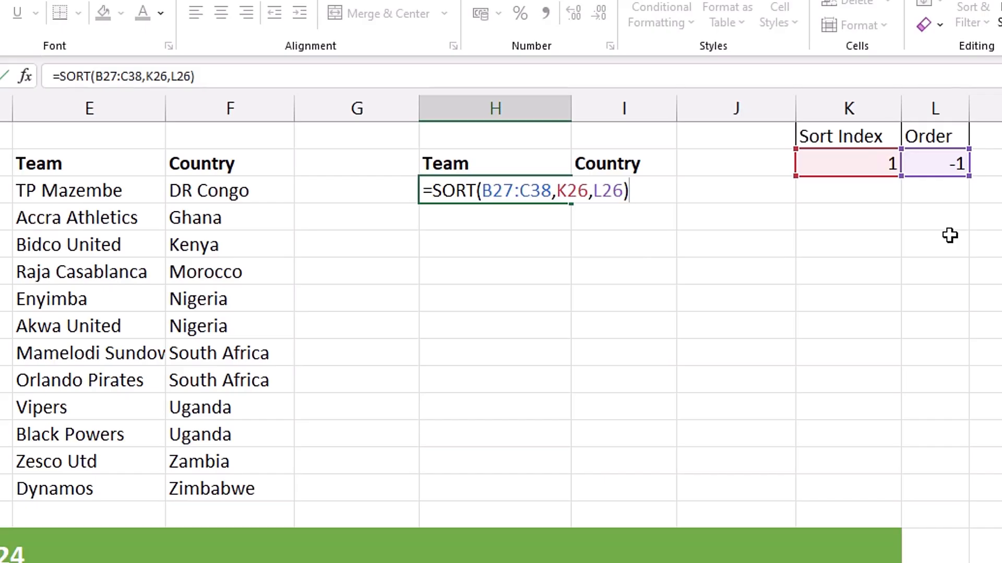
{"action": "key", "text": "Return"}
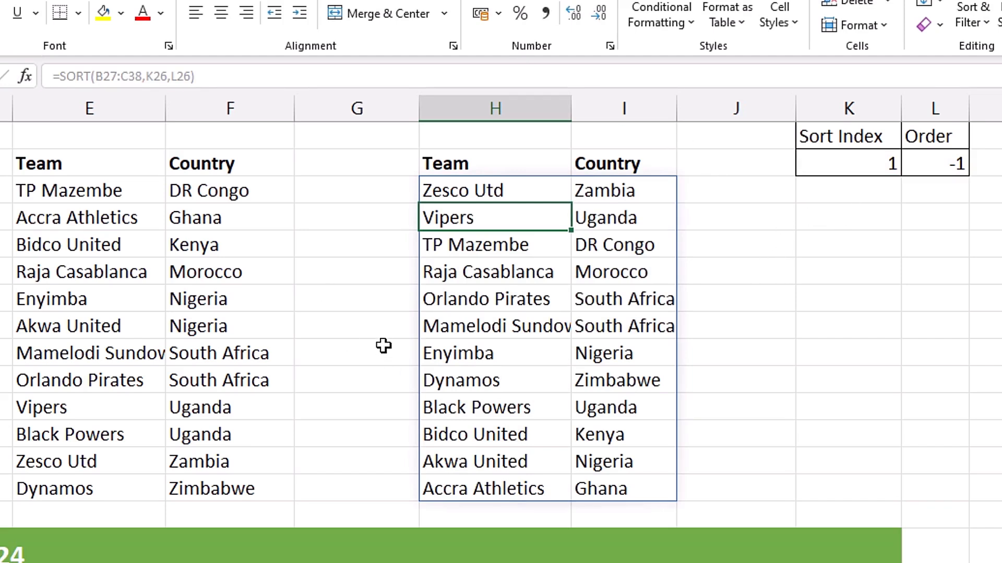
Set the Sort Index cell to 2 and the Order cell to 1 to re-sort the clubs by country ascending
{"action": "left_click", "coordinate": [858, 166]}
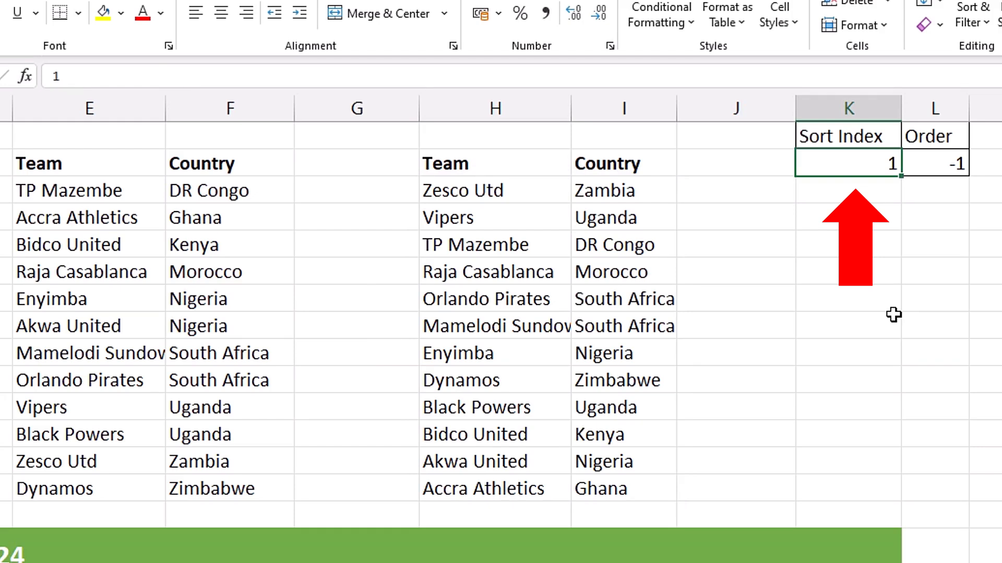
{"action": "type", "text": "2"}
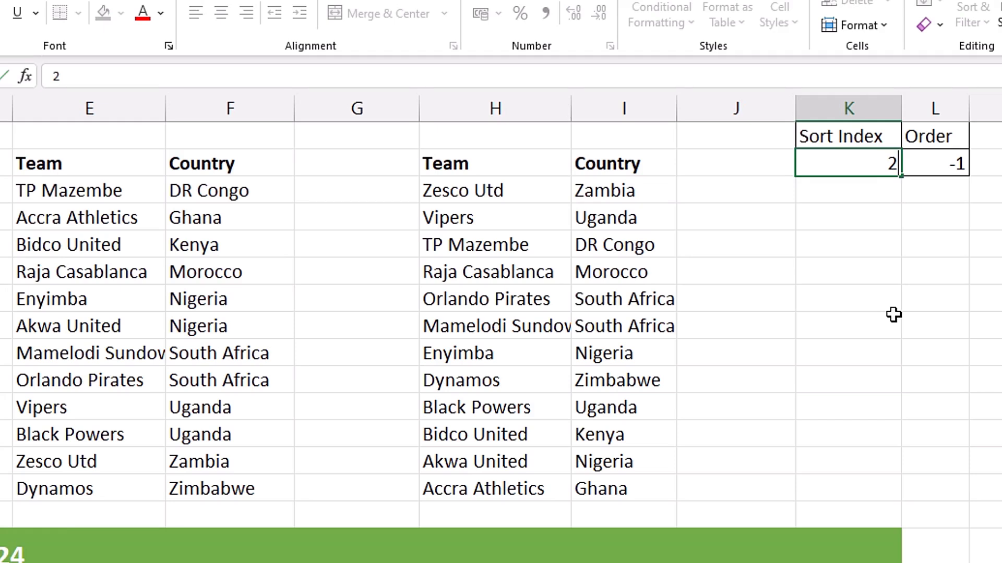
{"action": "key", "text": "Return"}
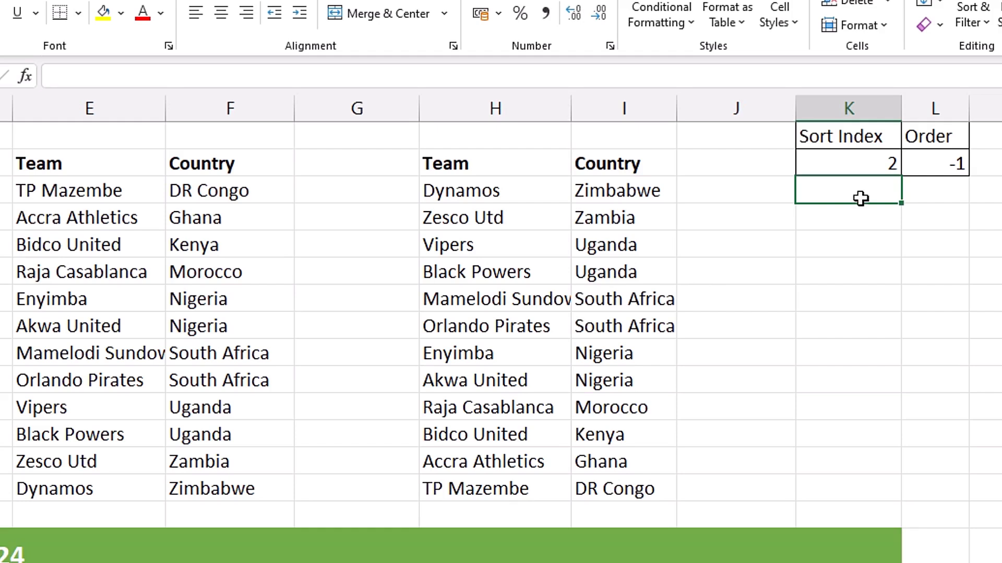
{"action": "left_click", "coordinate": [935, 162]}
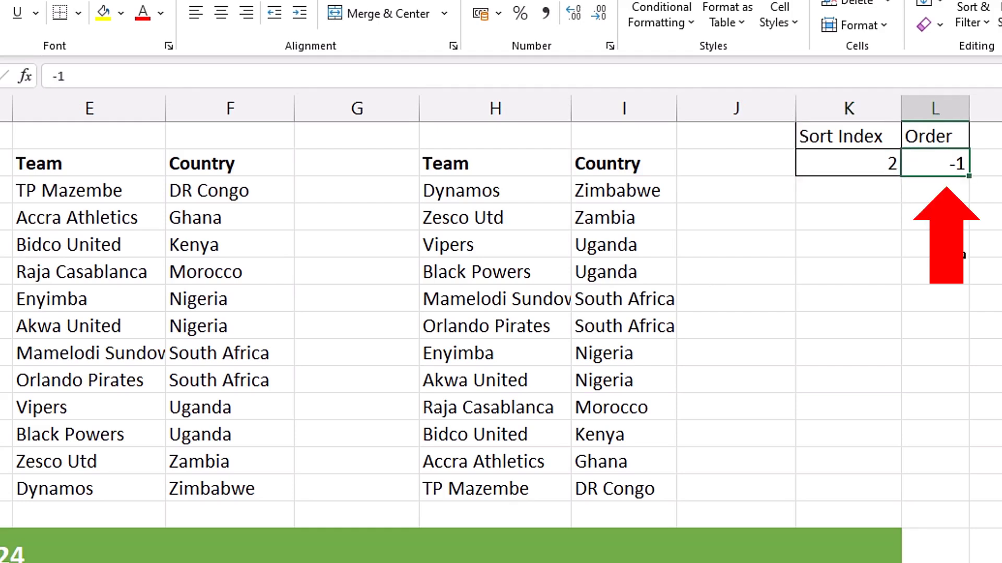
{"action": "type", "text": "1"}
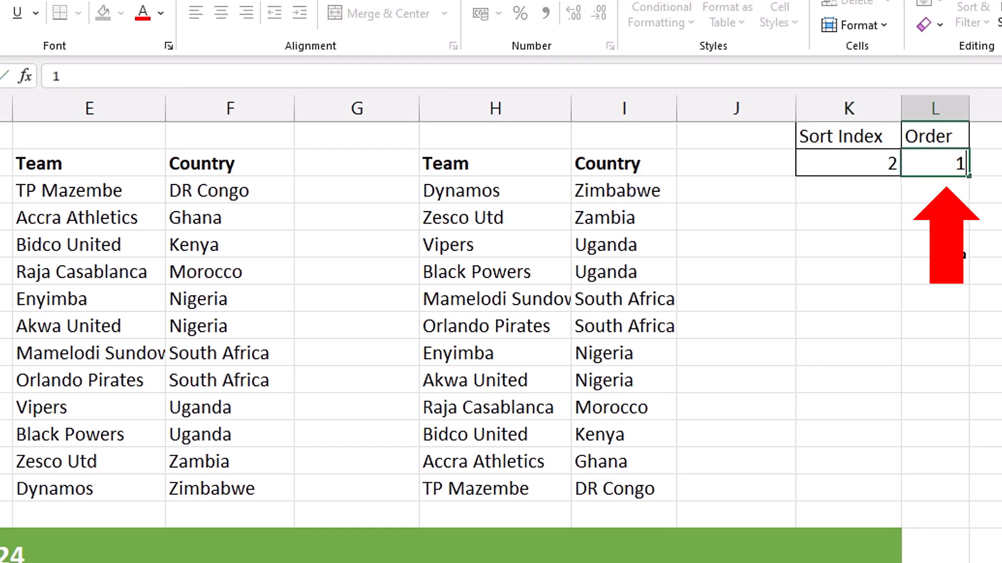
{"action": "key", "text": "Return"}
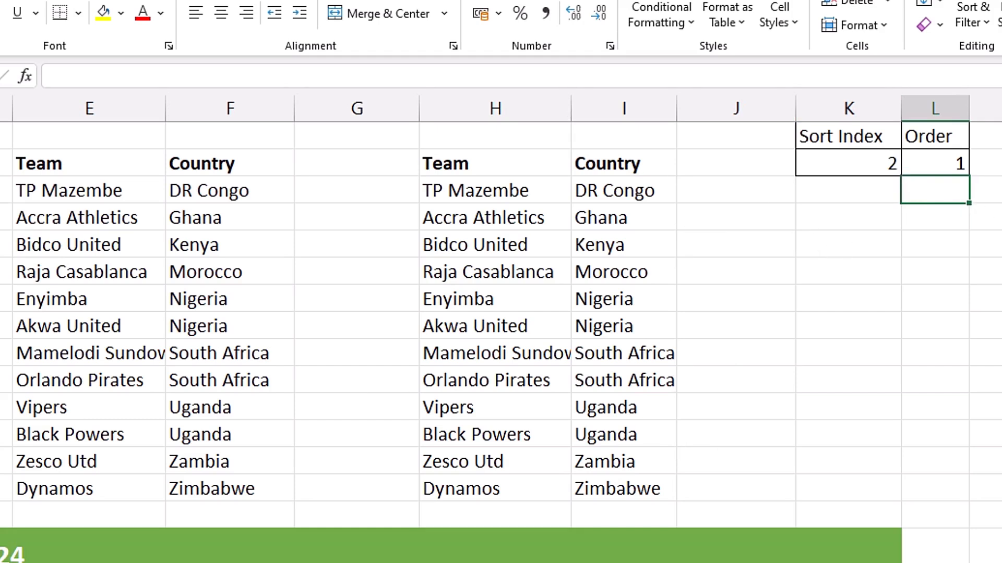
Open the formula in H27 for editing to review its cell references
{"action": "left_click", "coordinate": [885, 218]}
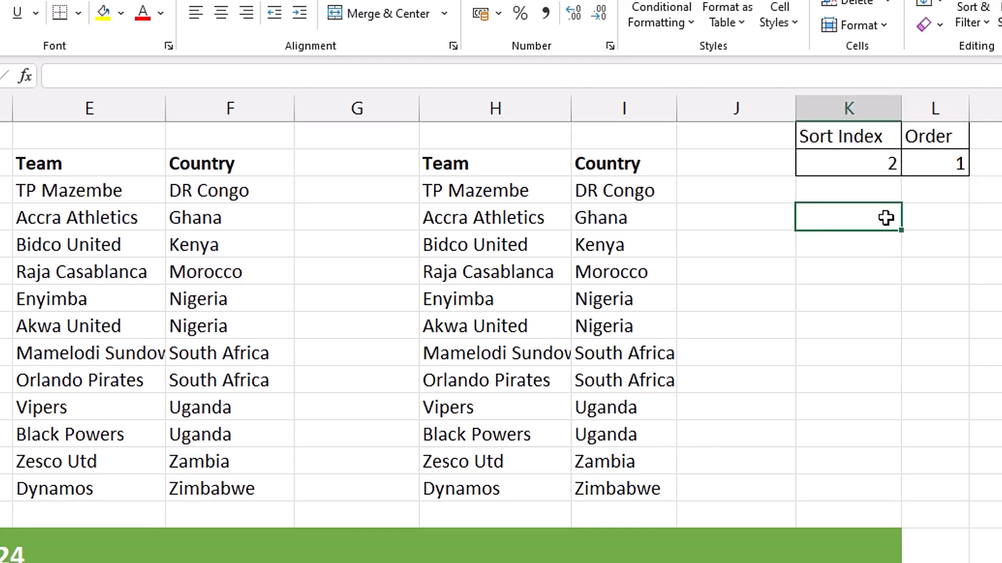
{"action": "left_click", "coordinate": [525, 196]}
{"action": "double_click", "coordinate": [525, 194]}
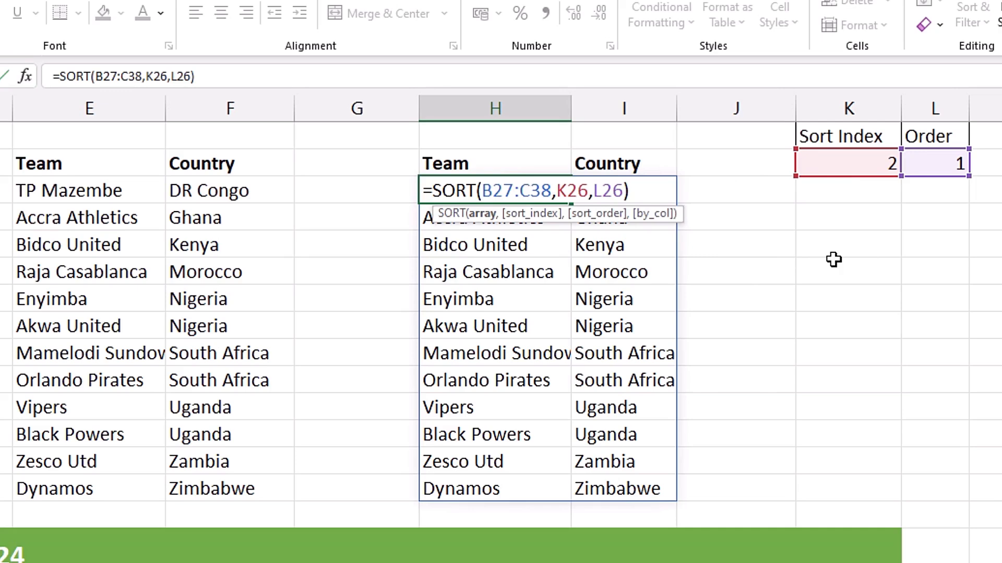
{"action": "key", "text": "Return"}
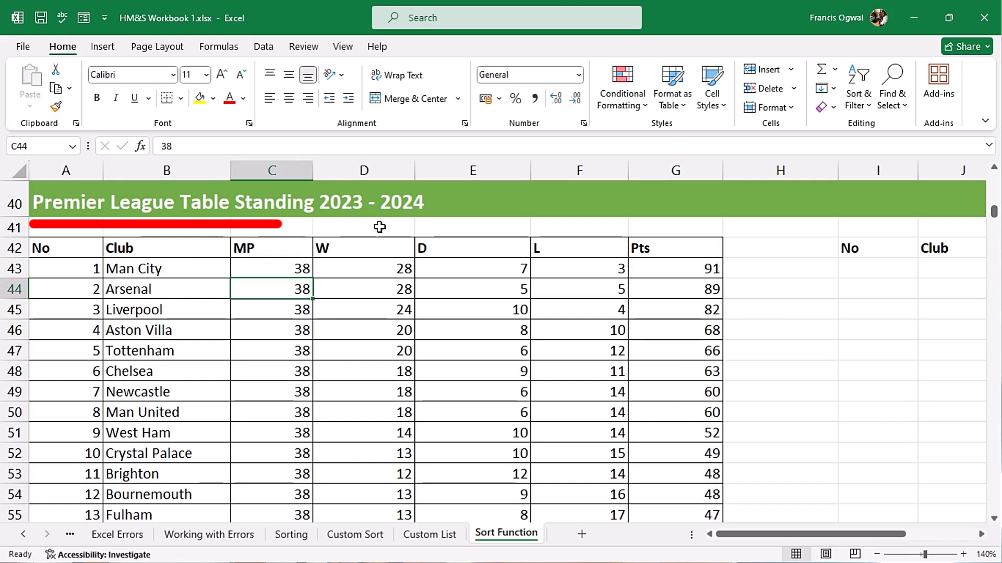
Enter =SORT(A43:G62,5,-1) in I43 to sort the Premier League table by draws in descending order
{"action": "left_click_drag", "start_coordinate": [138, 270], "coordinate": [159, 308]}
{"action": "left_click", "coordinate": [263, 250]}
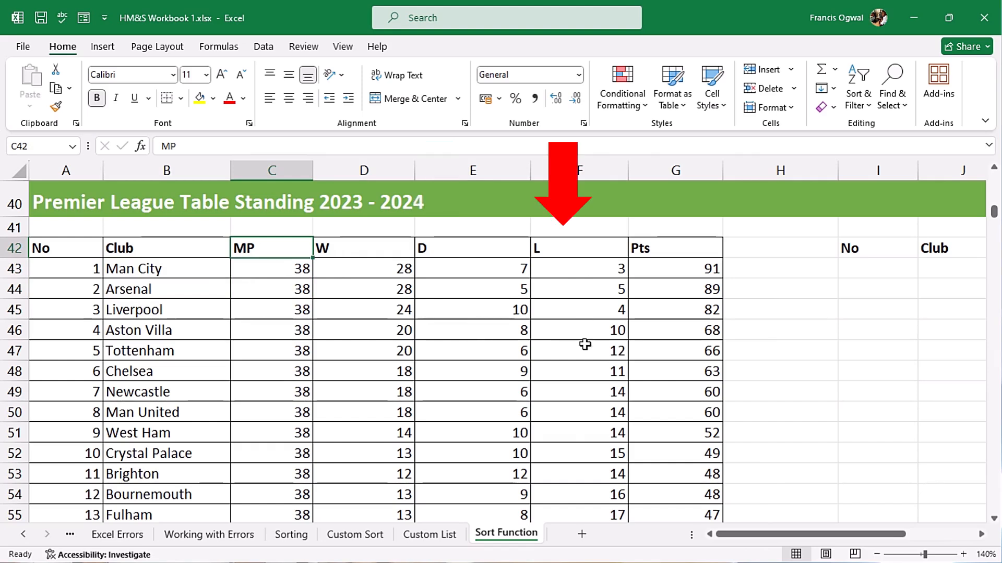
{"action": "left_click", "coordinate": [868, 272]}
{"action": "type", "text": "=sort"}
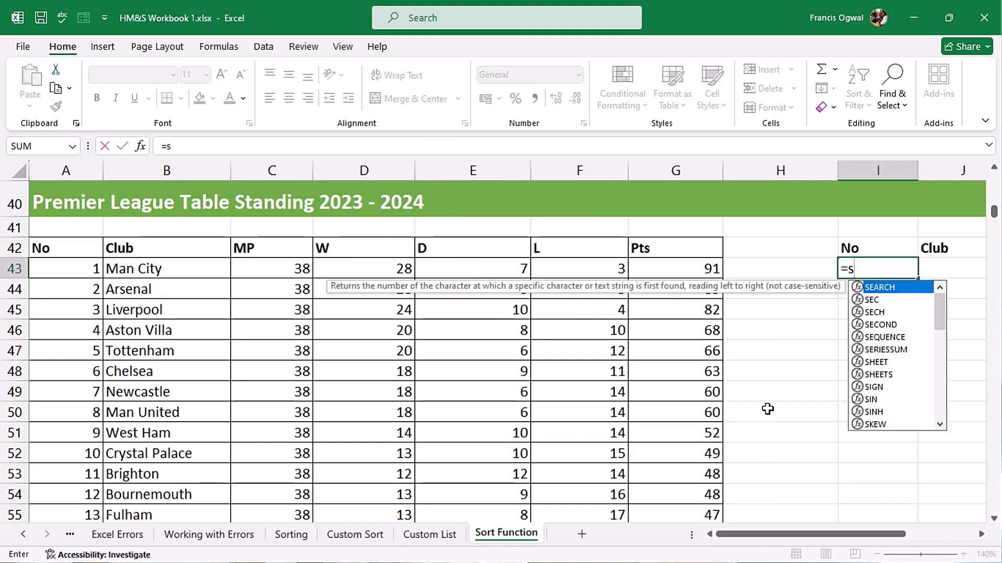
{"action": "key", "text": "Tab"}
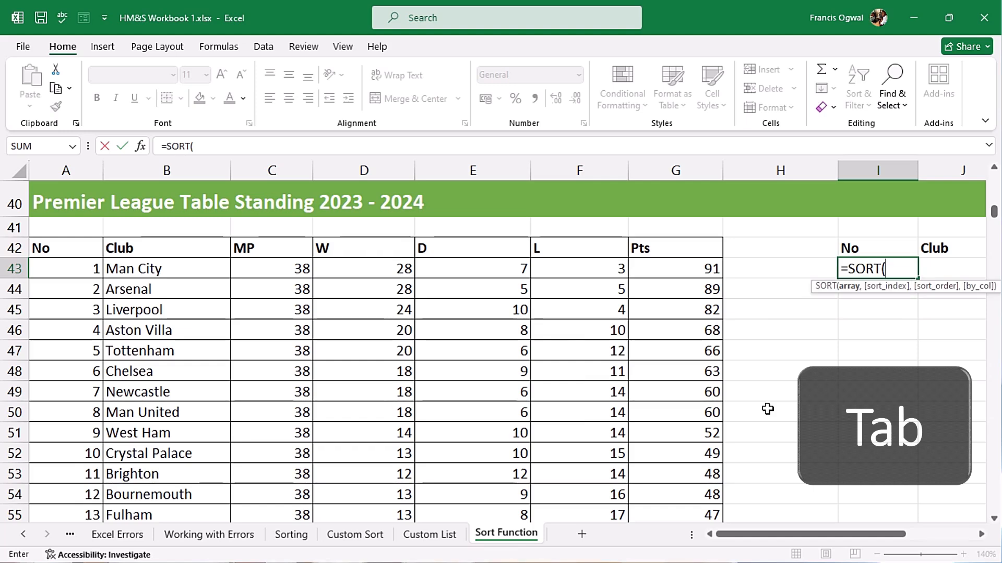
{"action": "left_click", "coordinate": [63, 268]}
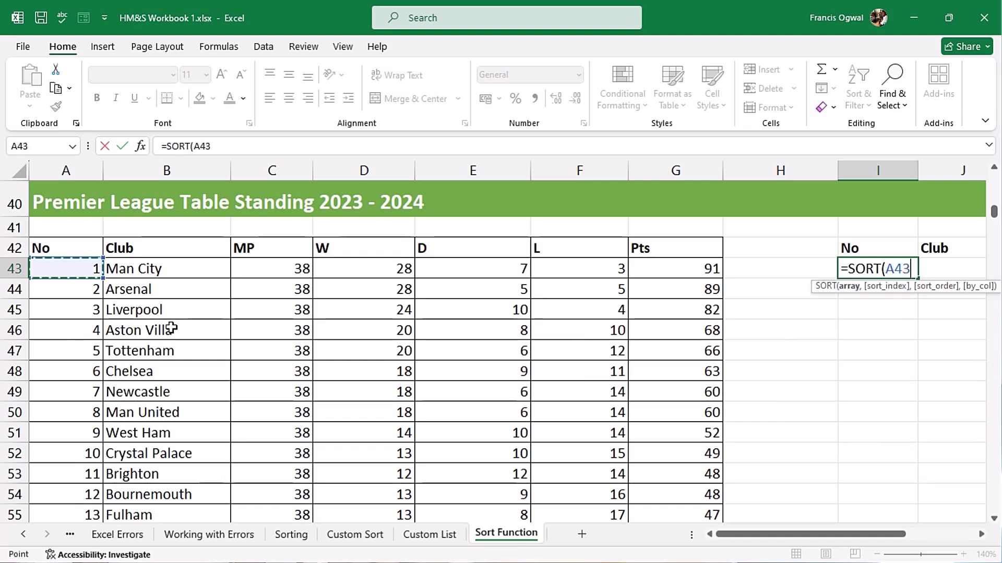
{"action": "key", "text": "ctrl+shift+Down"}
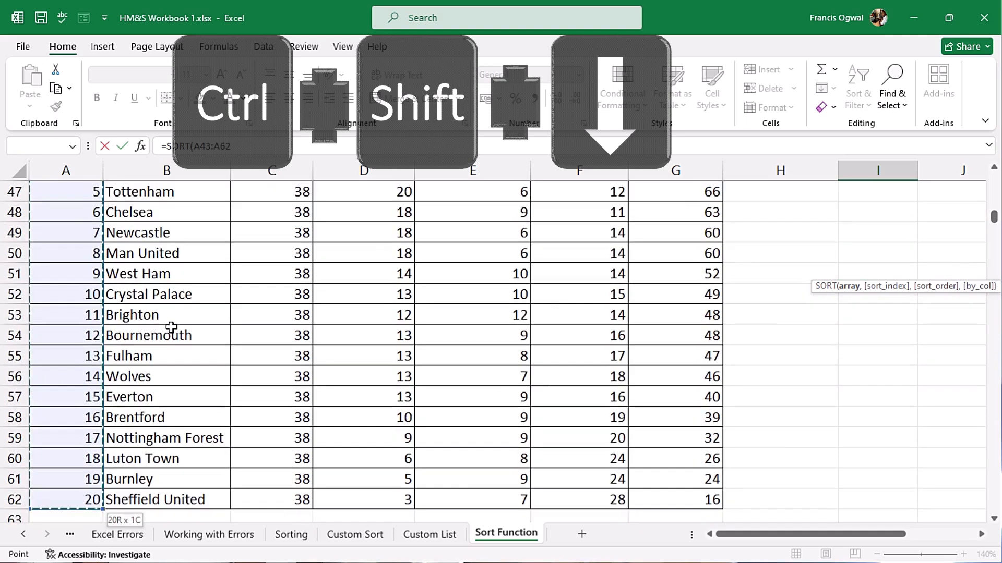
{"action": "key", "text": "ctrl+shift+Right"}
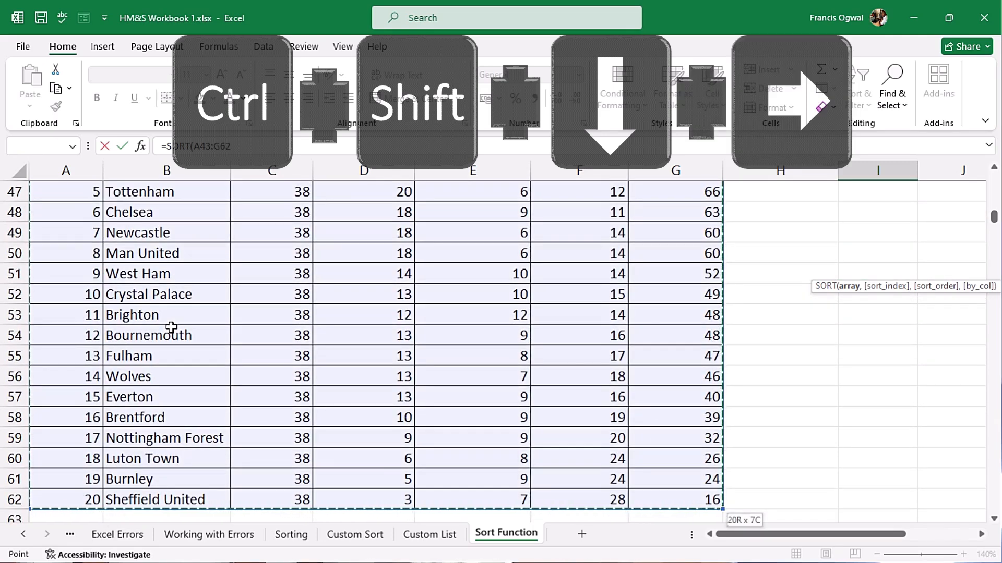
{"action": "key", "text": "ctrl+BackSpace"}
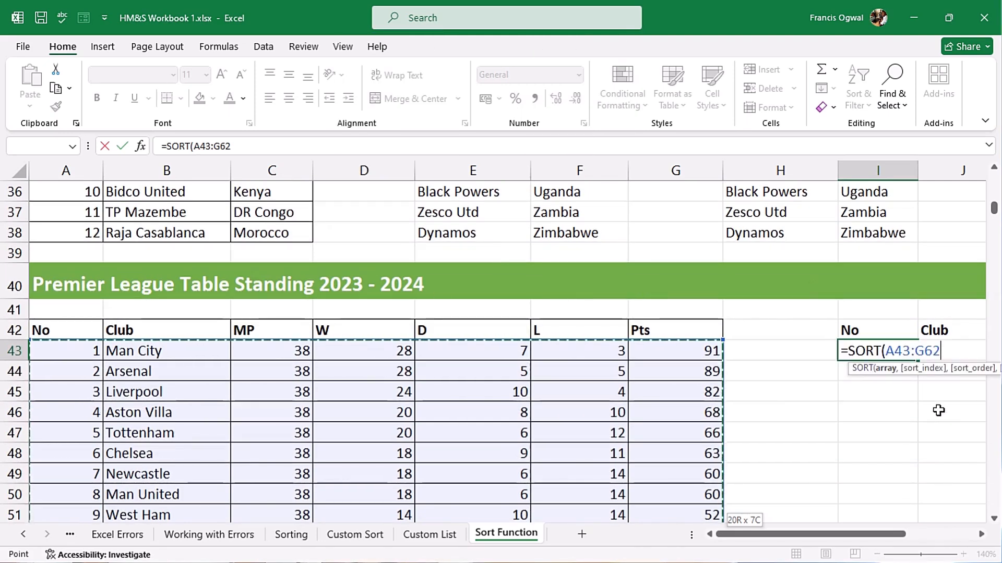
{"action": "type", "text": ","}
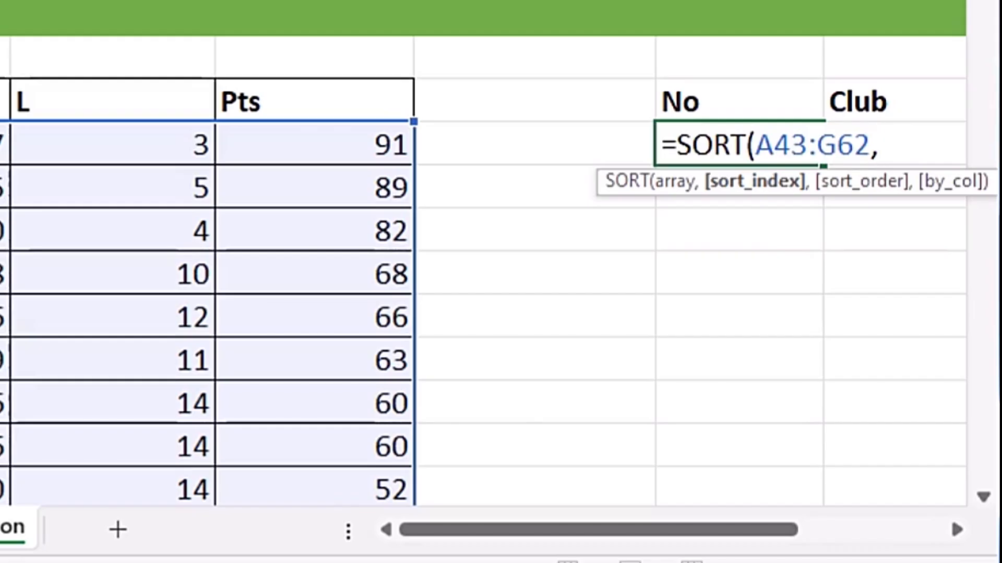
{"action": "type", "text": "5,"}
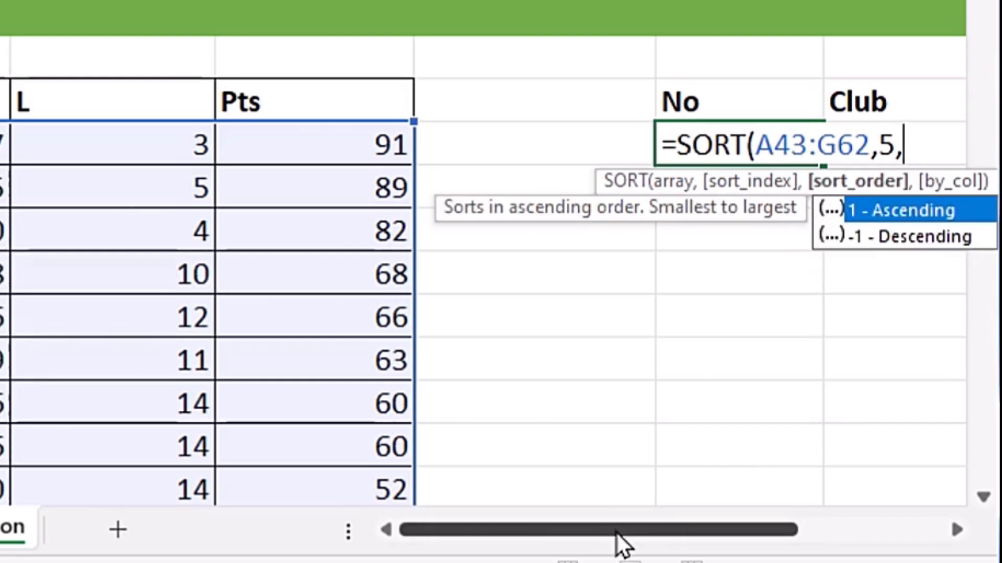
{"action": "left_click_drag", "start_coordinate": [616, 532], "coordinate": [675, 526]}
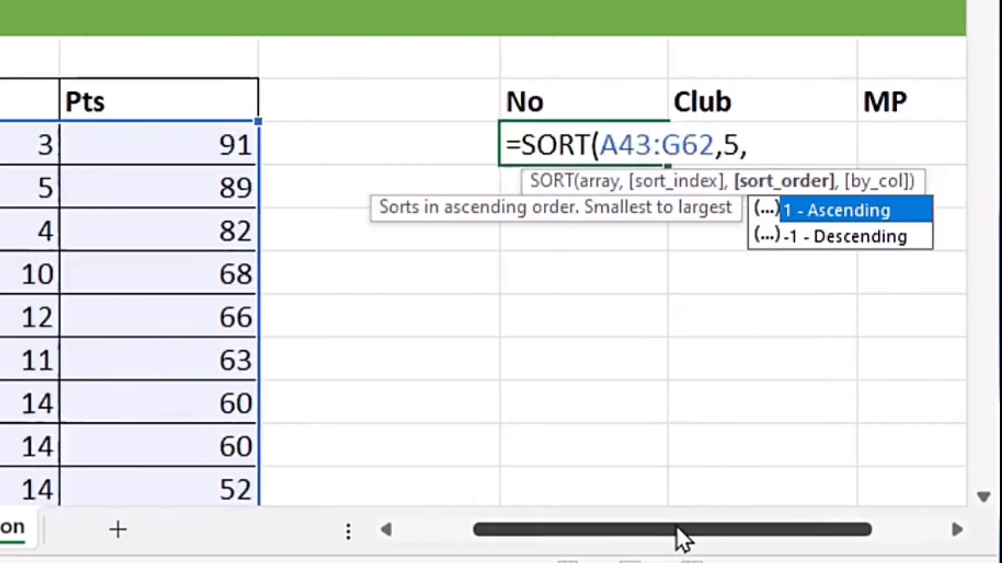
{"action": "key", "text": "Down"}
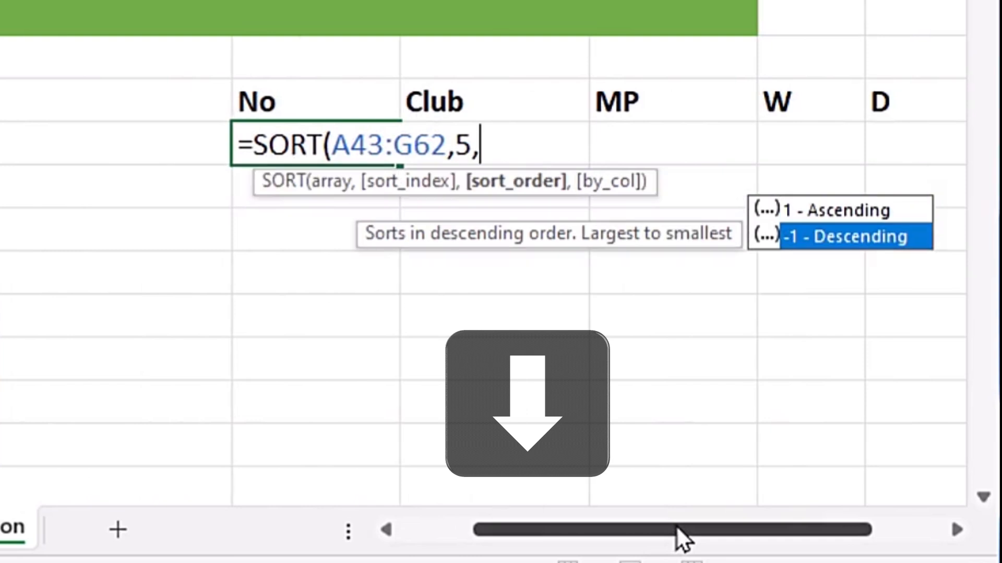
{"action": "key", "text": "Tab"}
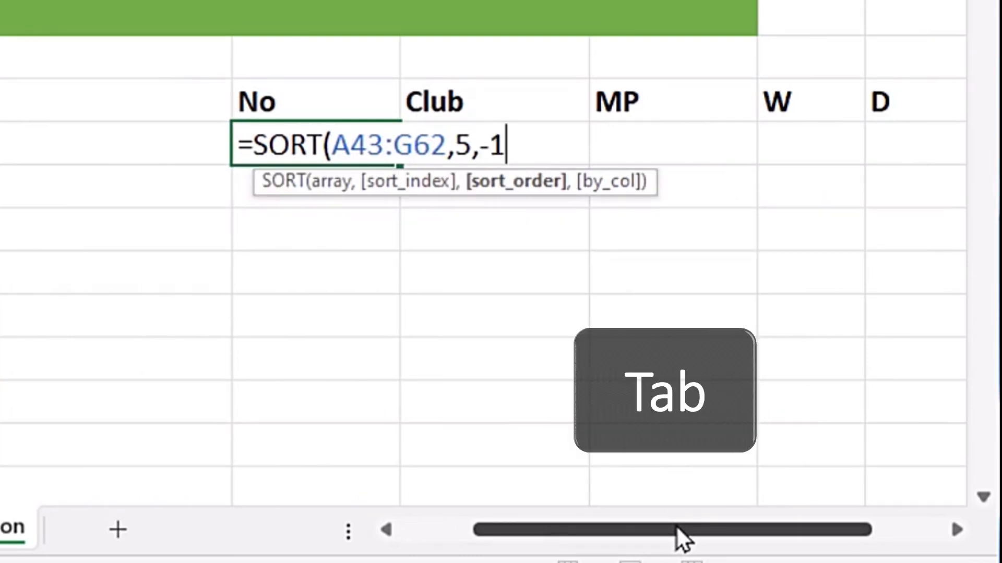
{"action": "type", "text": ")"}
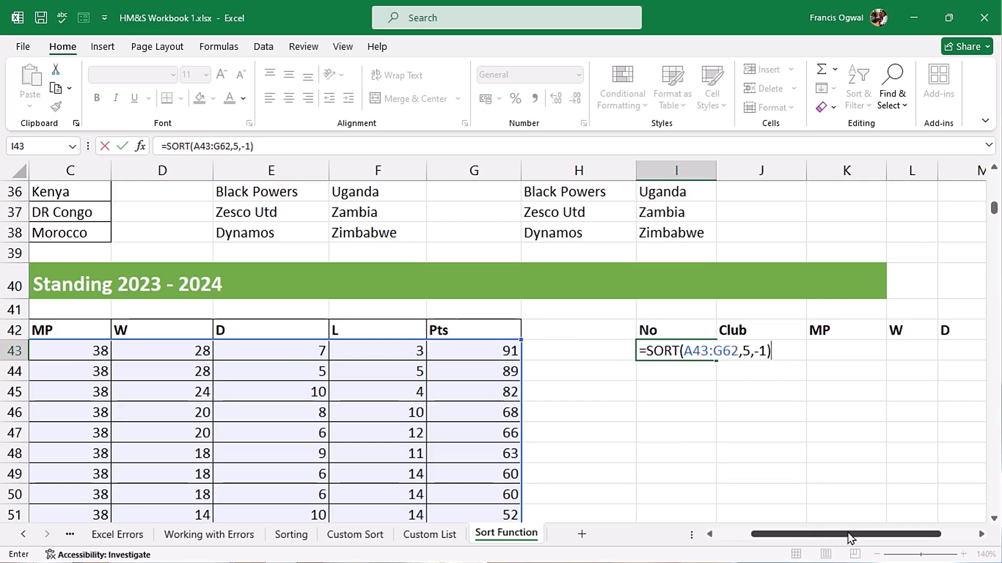
{"action": "key", "text": "Return"}
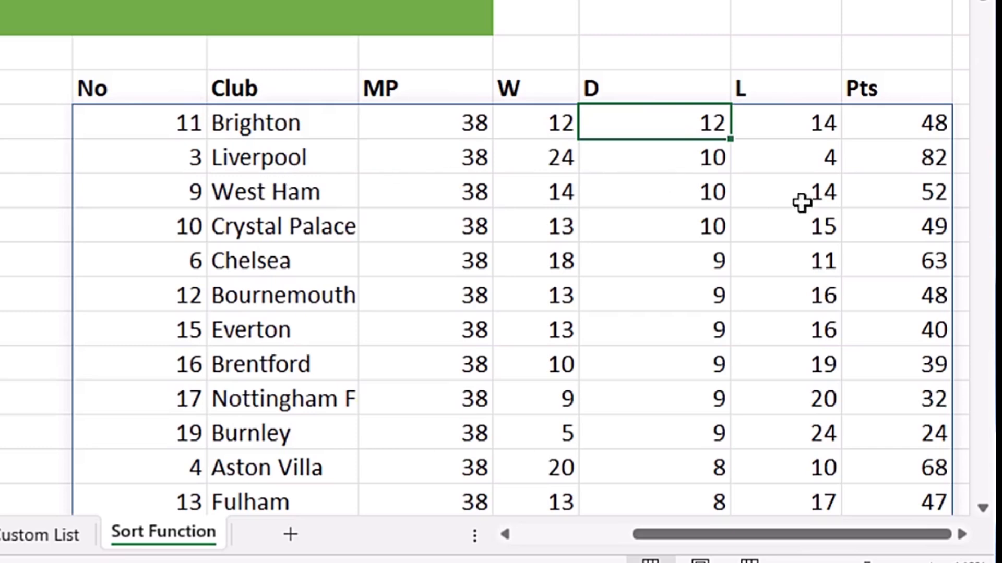
Scroll through the sorted Premier League table result
{"action": "scroll", "coordinate": [611, 222], "scroll_direction": "down", "scroll_amount": 3}
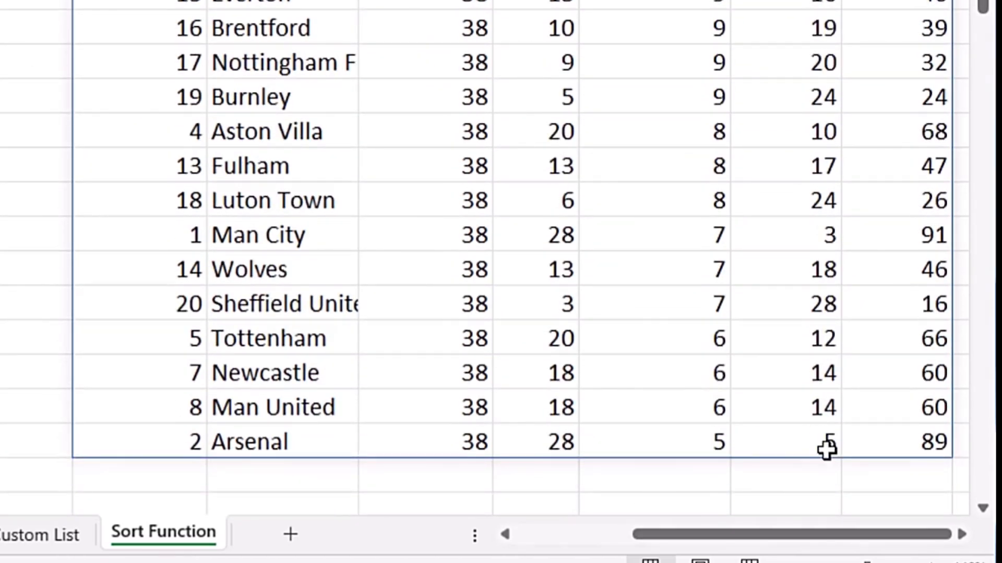
{"action": "scroll", "coordinate": [827, 434], "scroll_direction": "up", "scroll_amount": 3}
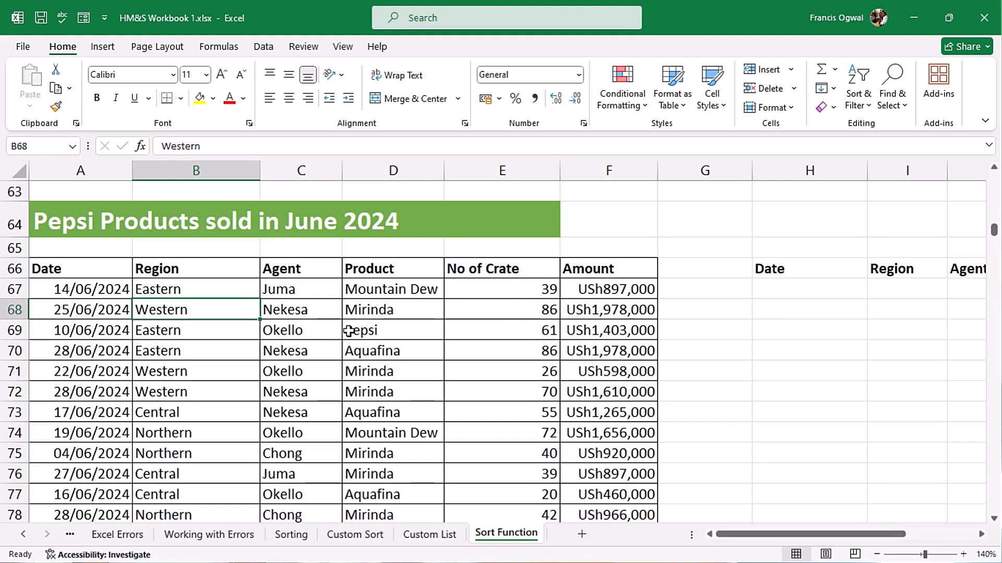
{"action": "left_click", "coordinate": [319, 334]}
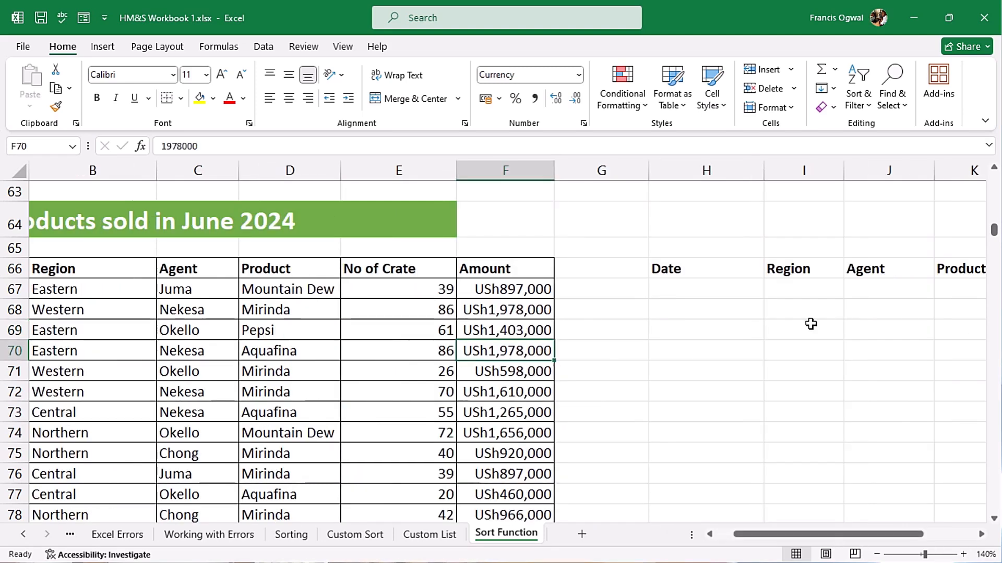
Enter the horizontal array constant ={1,3,4} in cell I69
{"action": "left_click", "coordinate": [810, 325]}
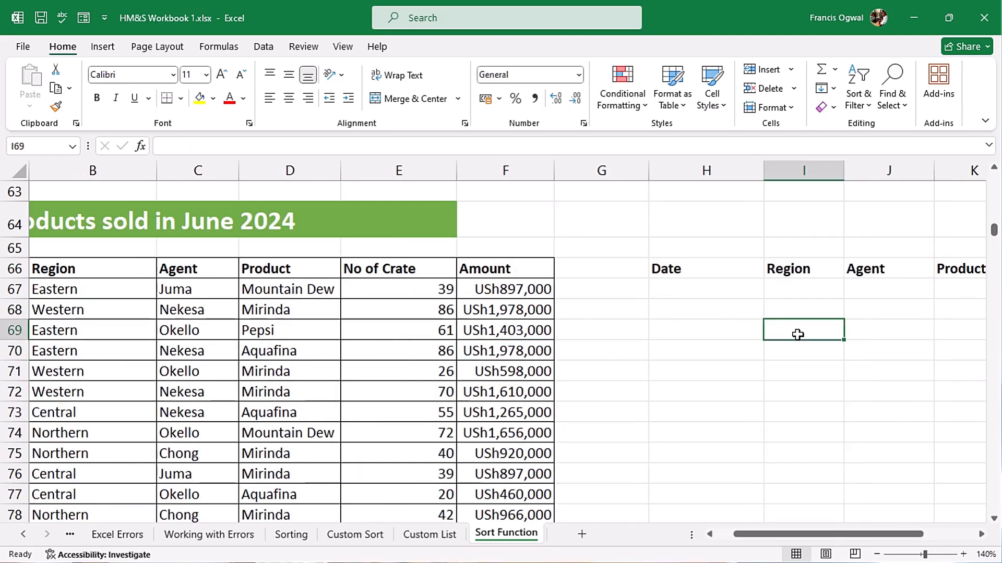
{"action": "type", "text": "={"}
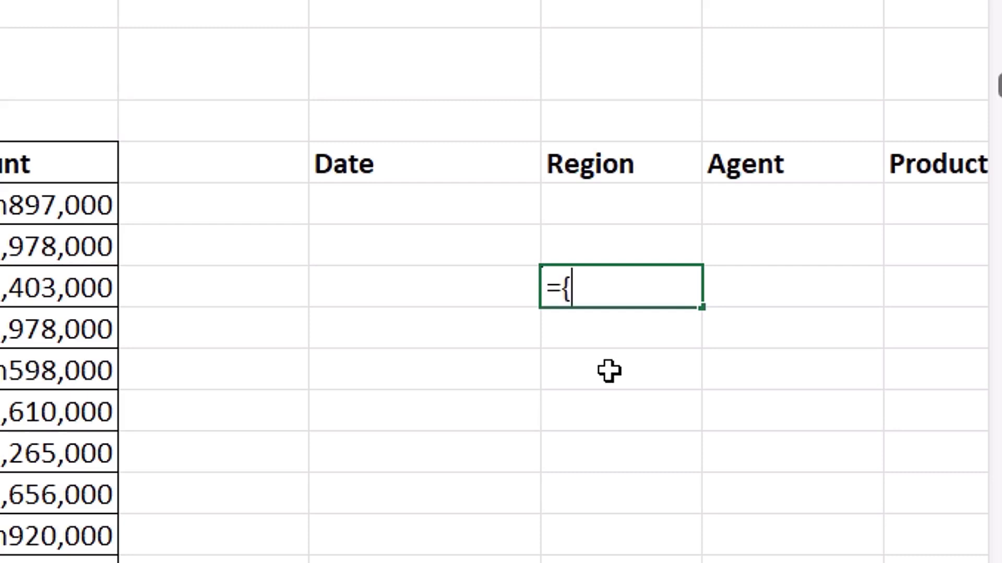
{"action": "type", "text": "1,3,"}
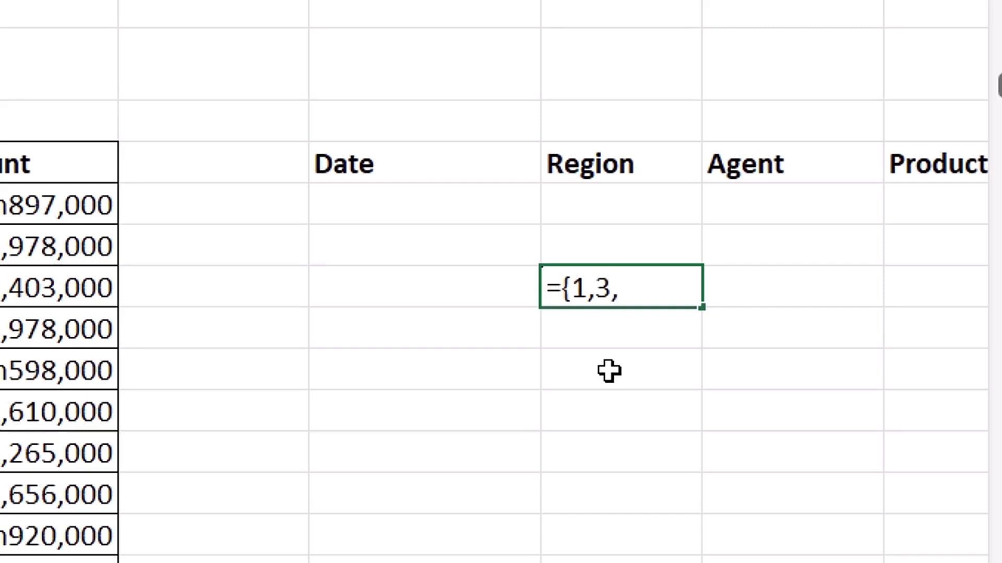
{"action": "type", "text": "4"}
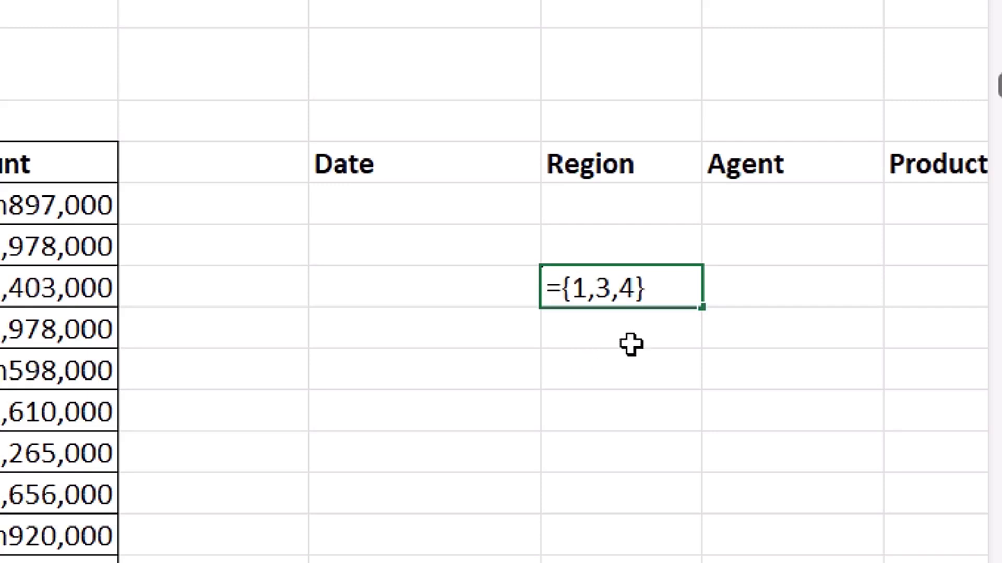
{"action": "key", "text": "Return"}
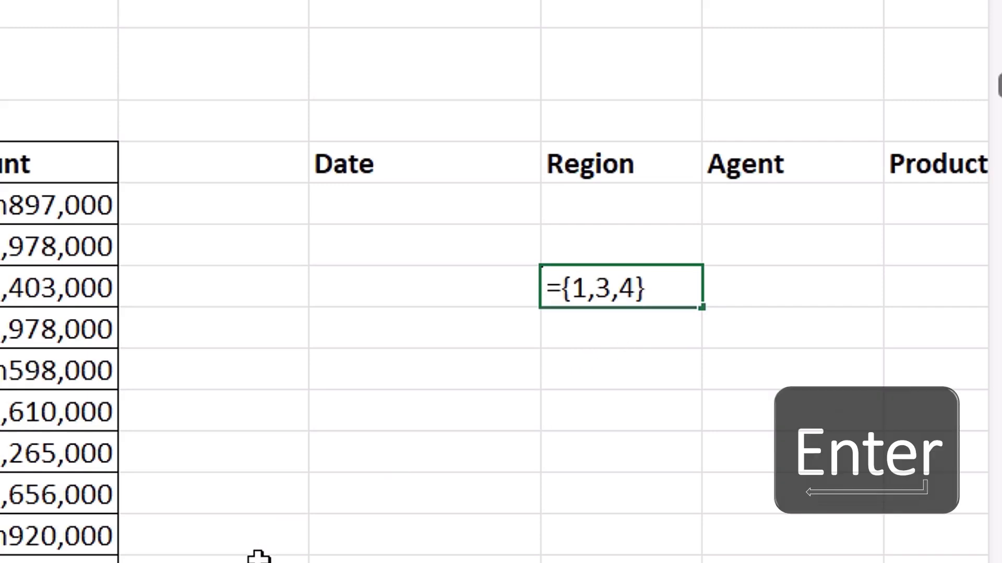
Open the array constant's formula for review, then clear it from I69
{"action": "scroll", "coordinate": [493, 560], "scroll_direction": "right", "scroll_amount": 3}
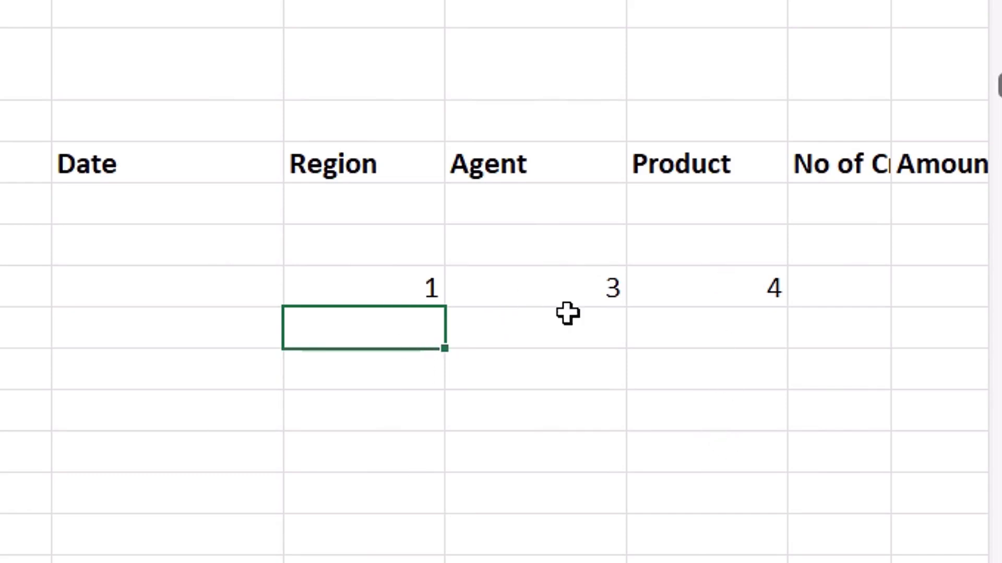
{"action": "double_click", "coordinate": [399, 286]}
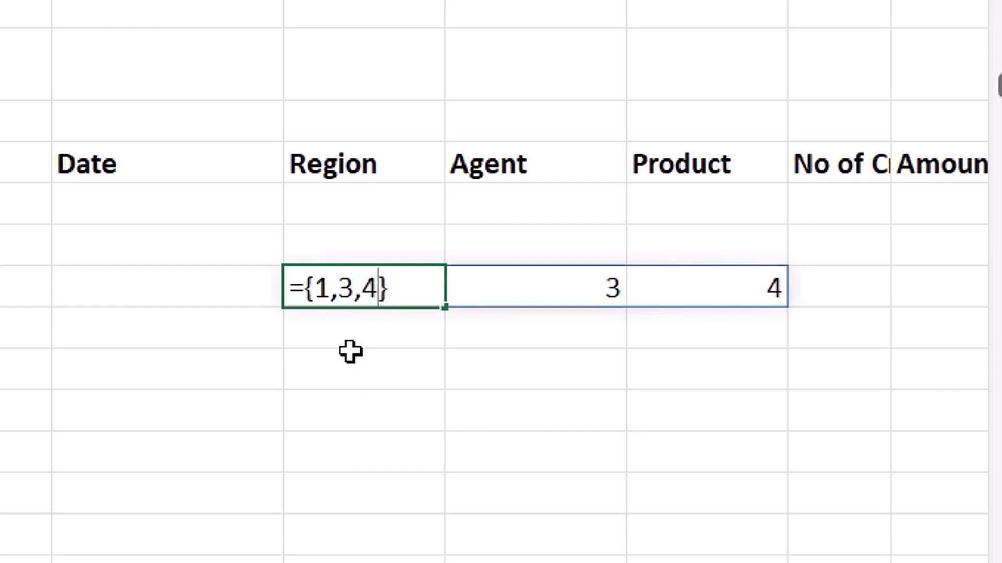
{"action": "key", "text": "Escape"}
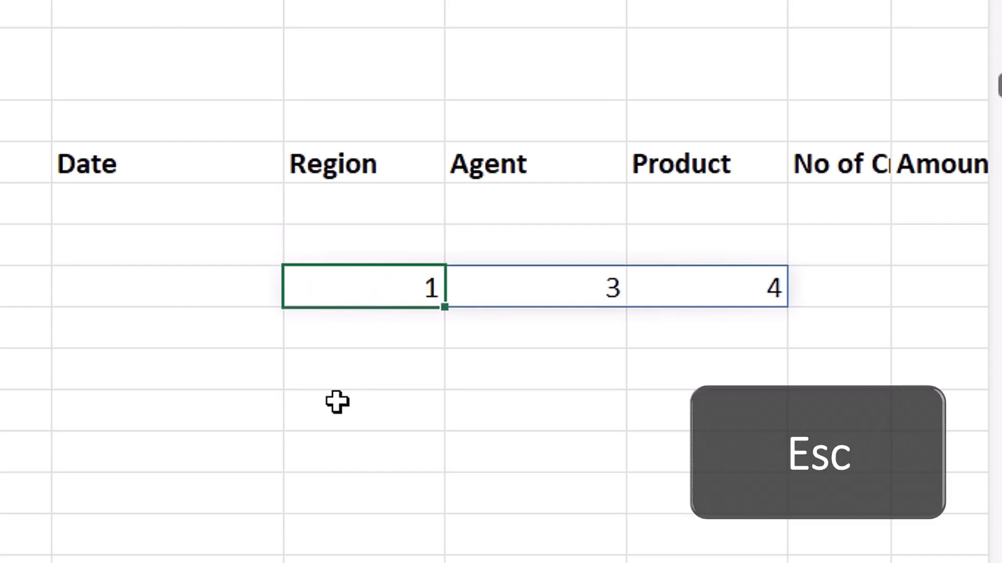
{"action": "key", "text": "Delete"}
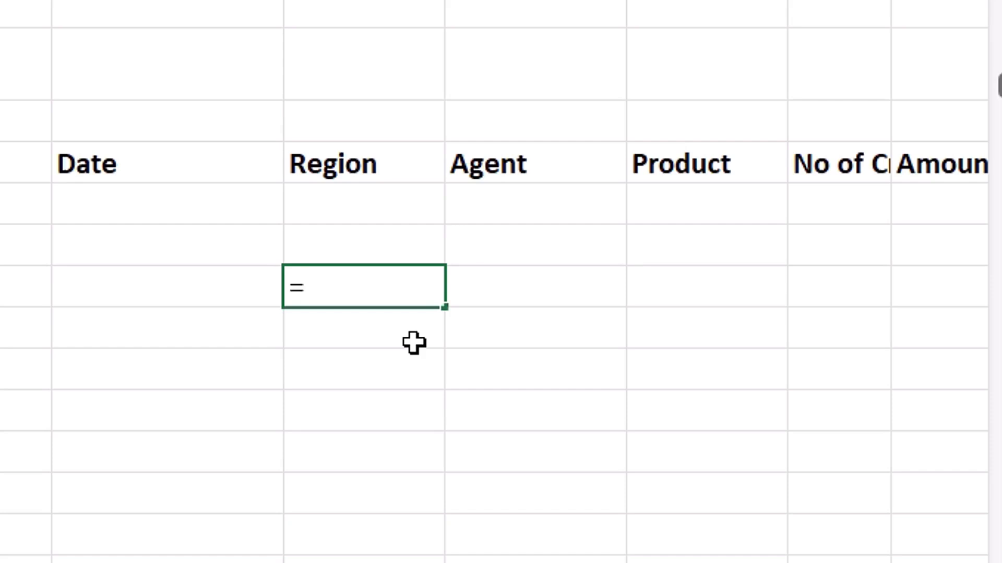
Enter the vertical array constant ={1;3;4} in cell I69
{"action": "type", "text": "{1;3;4"}
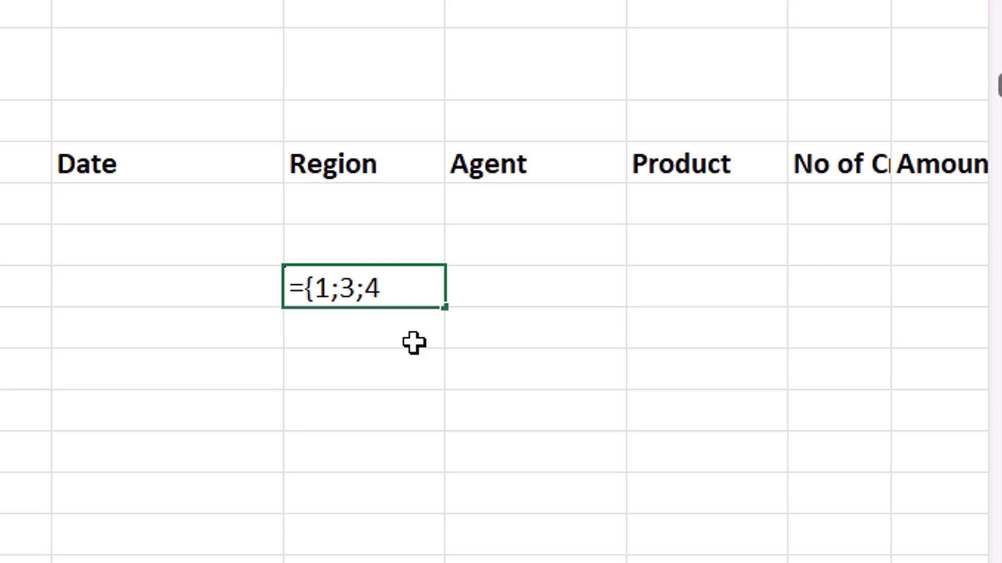
{"action": "type", "text": "}"}
{"action": "key", "text": "Return"}
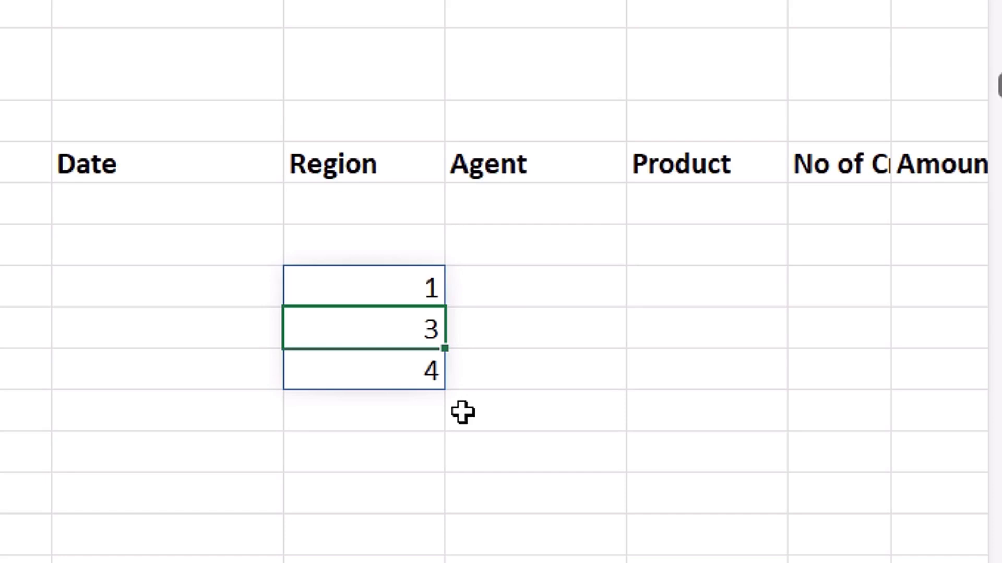
Open the vertical array formula for review, then clear it from I69
{"action": "left_click", "coordinate": [384, 290]}
{"action": "double_click", "coordinate": [385, 289]}
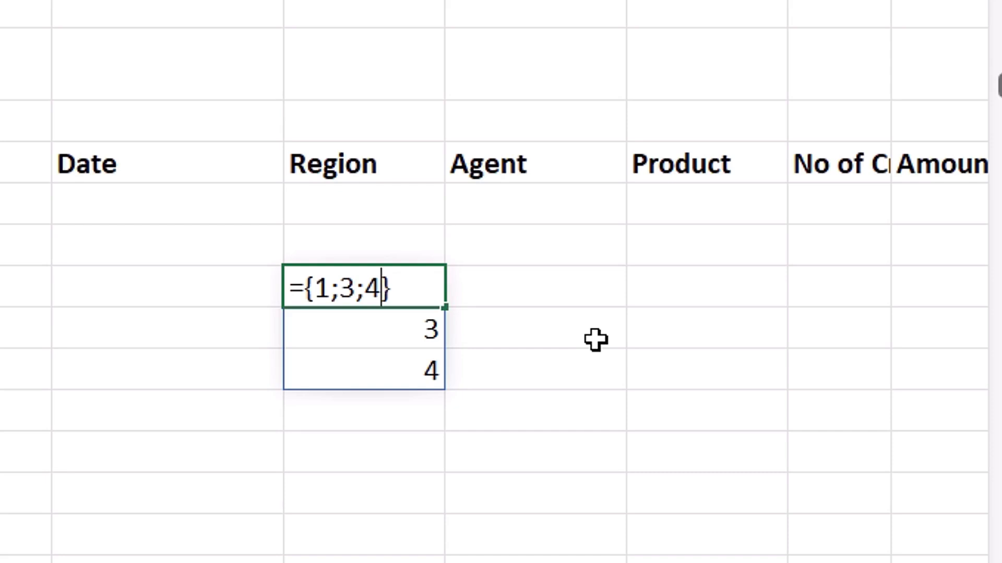
{"action": "key", "text": "Escape"}
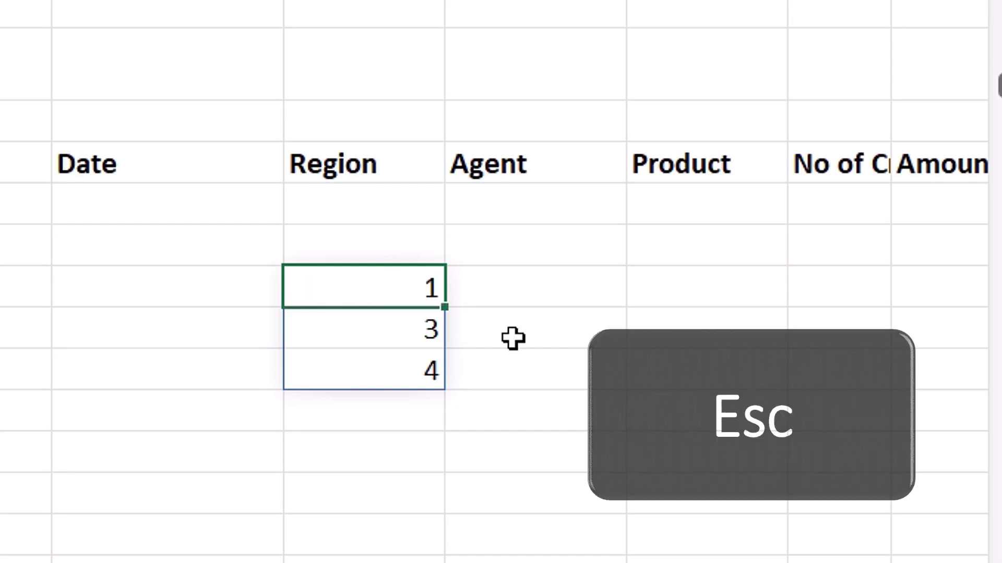
{"action": "key", "text": "Delete"}
Start a SORT formula in H67 using the Pepsi sales range A67:F86 as the array
{"action": "left_click", "coordinate": [513, 339]}
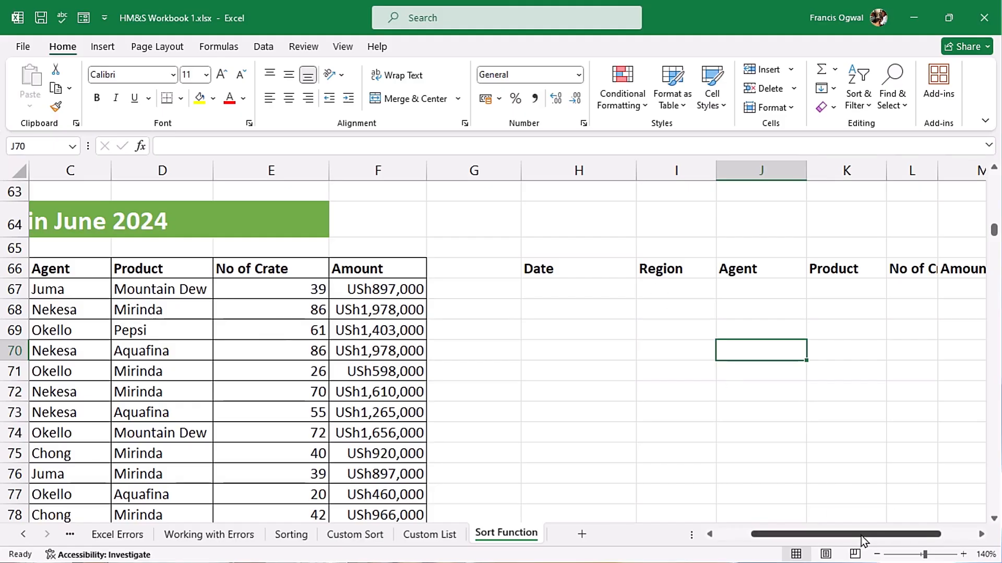
{"action": "left_click_drag", "start_coordinate": [861, 536], "coordinate": [792, 539]}
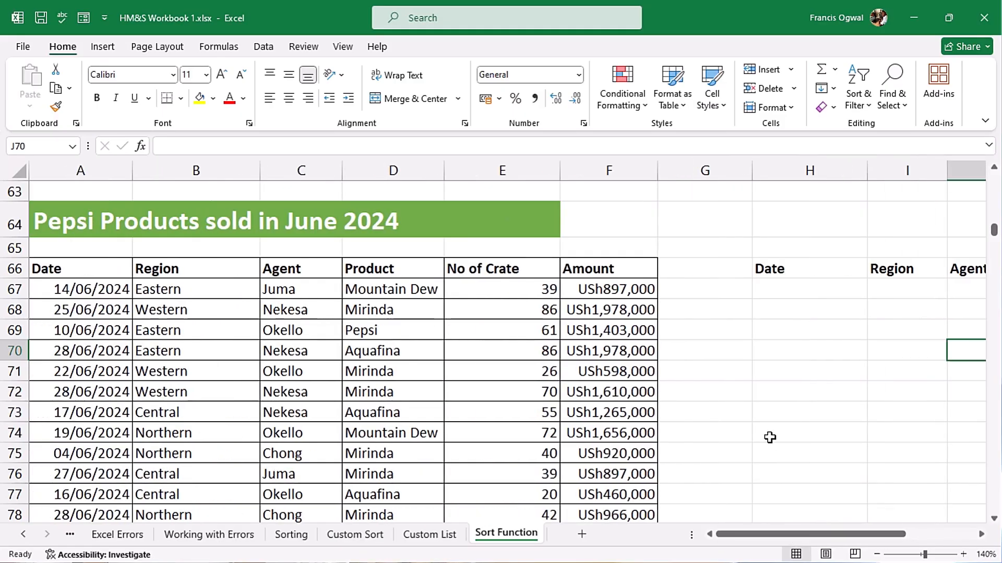
{"action": "left_click", "coordinate": [782, 291]}
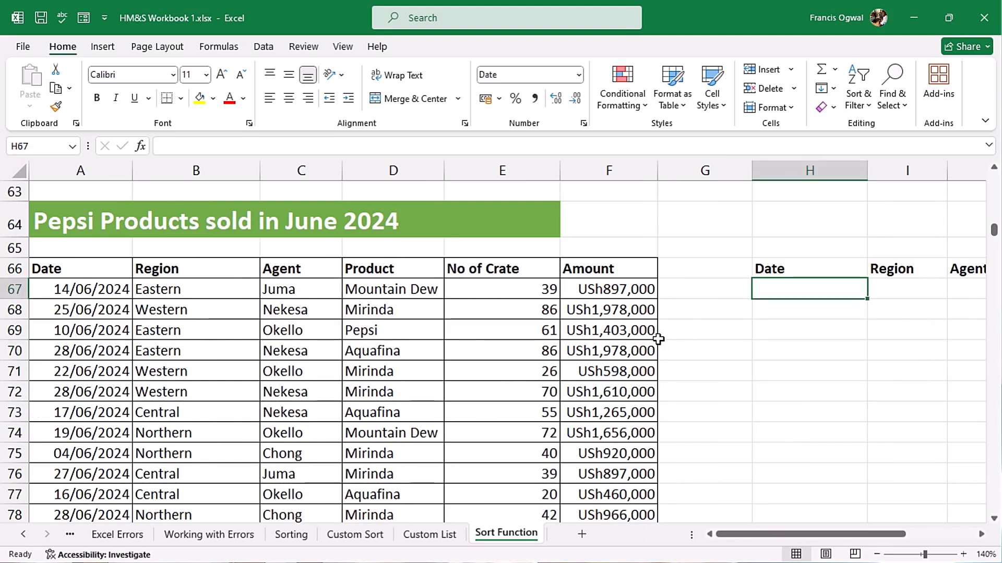
{"action": "type", "text": "=sort"}
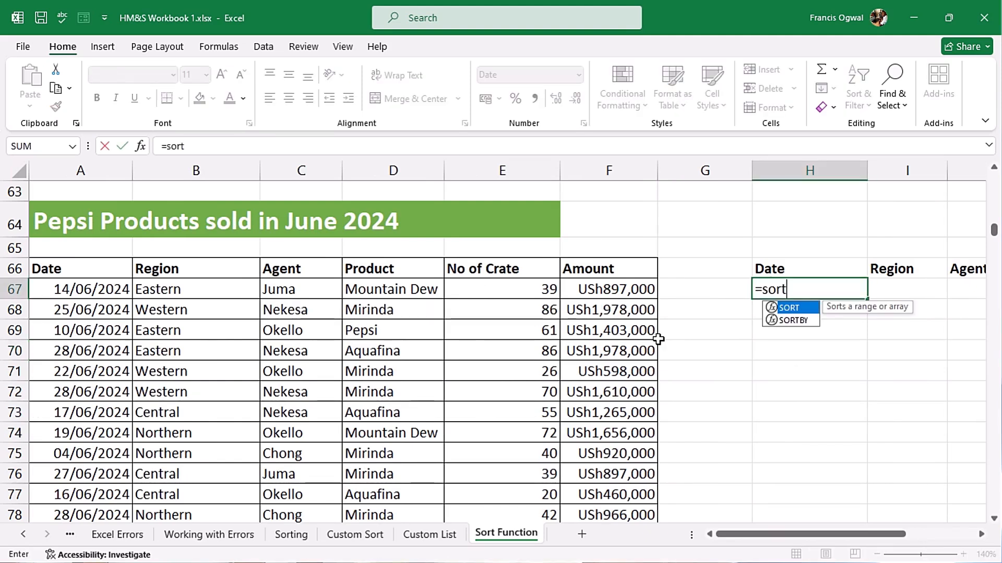
{"action": "key", "text": "Tab"}
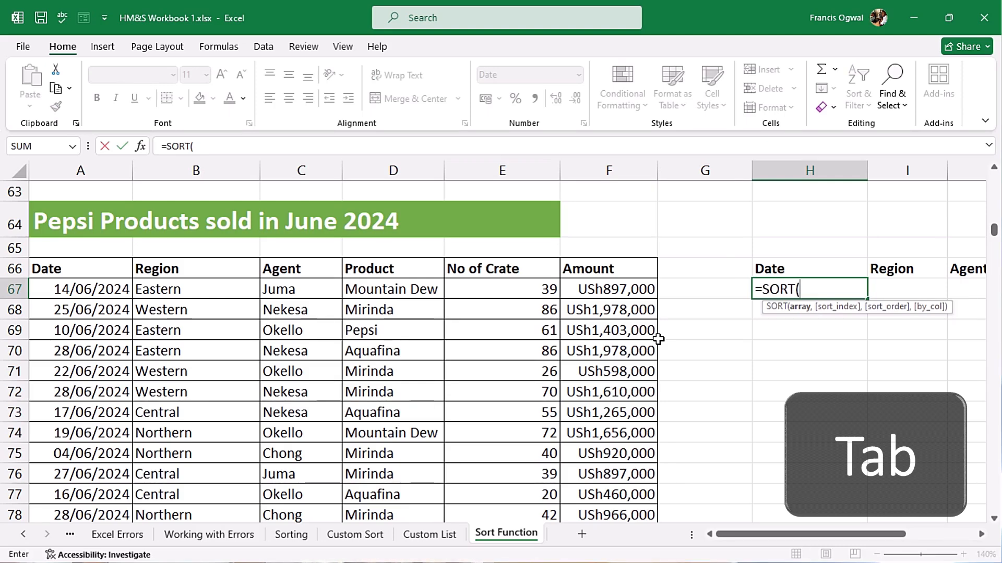
{"action": "left_click", "coordinate": [99, 288]}
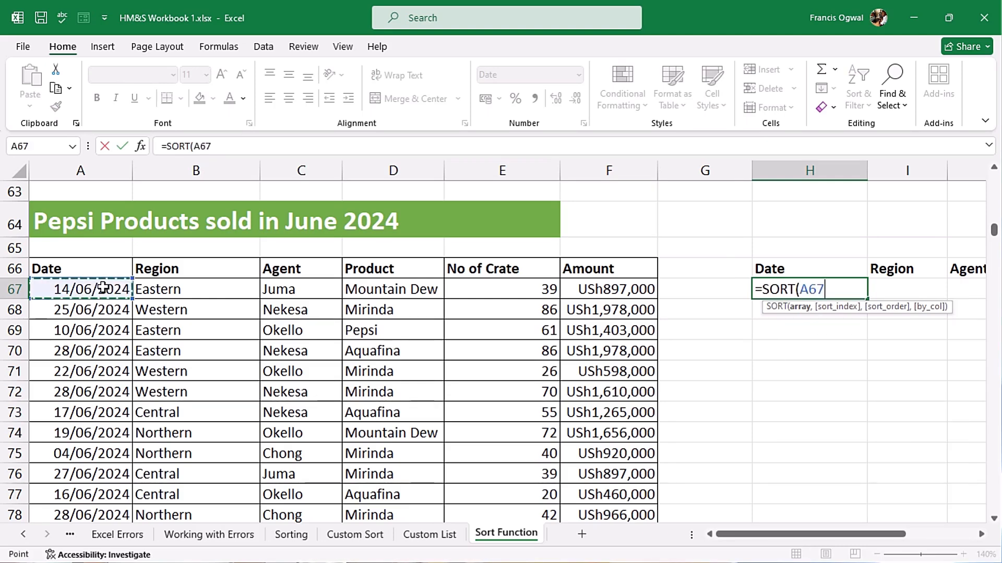
{"action": "key", "text": "ctrl+shift+Down"}
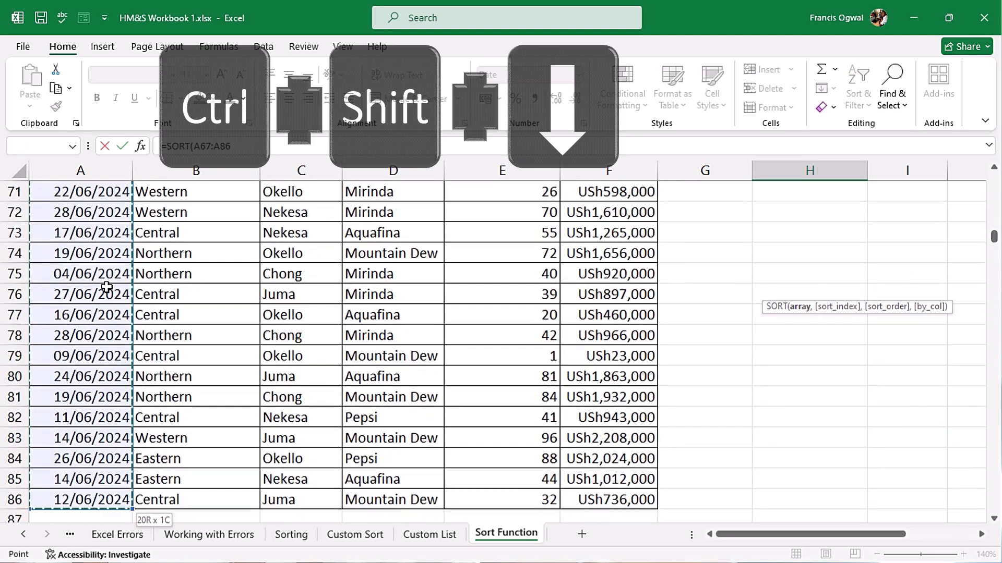
{"action": "key", "text": "ctrl+shift+Right"}
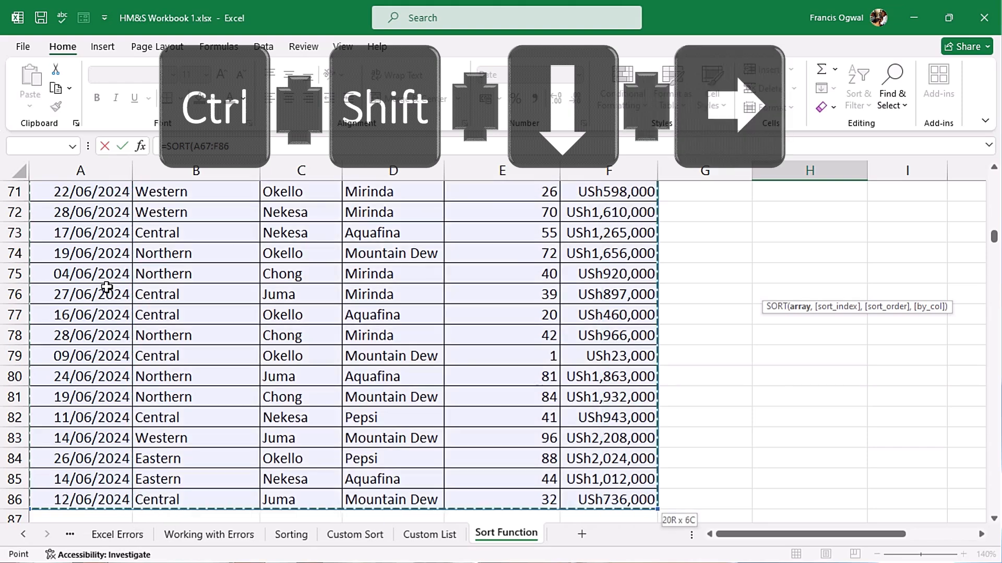
{"action": "key", "text": "ctrl+BackSpace"}
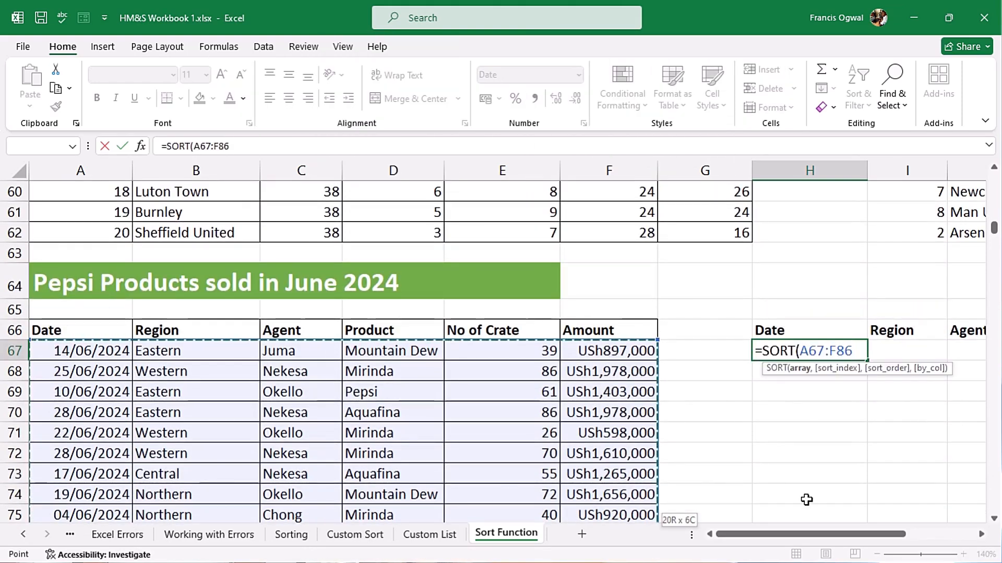
Complete the formula as =SORT(A67:F86,{2,5},{1,-1}) to sort by region ascending and crates descending
{"action": "type", "text": ","}
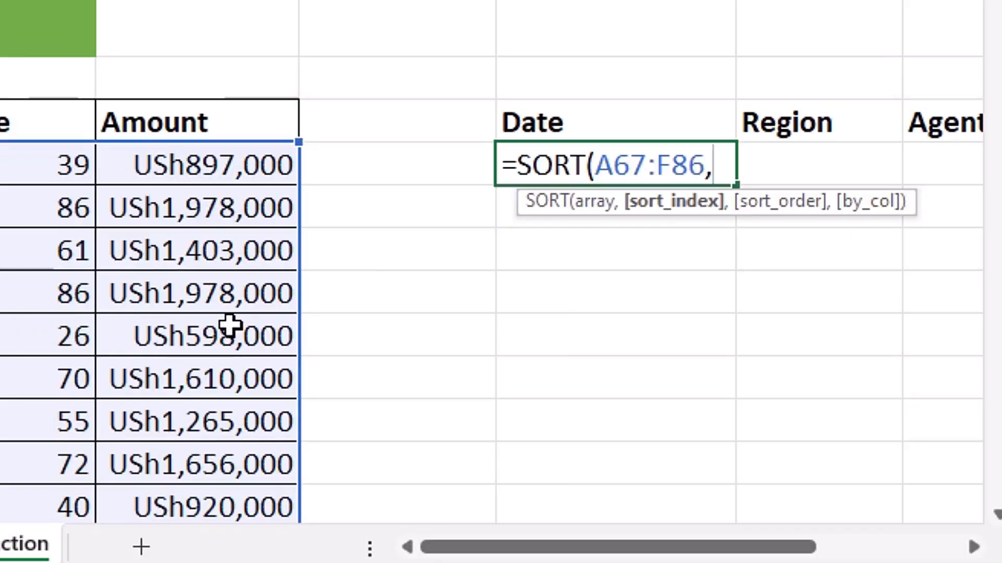
{"action": "type", "text": "{"}
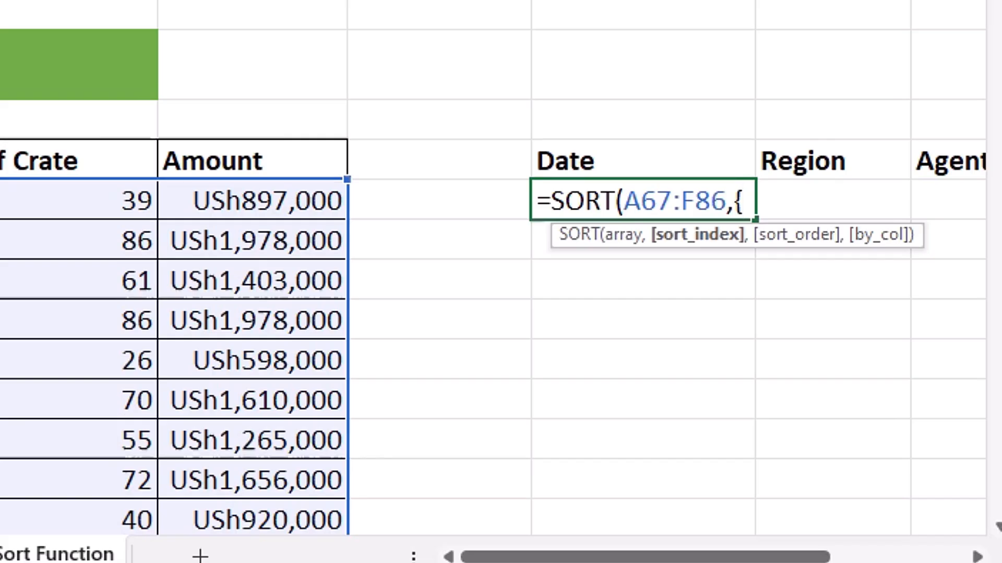
{"action": "type", "text": "2,5"}
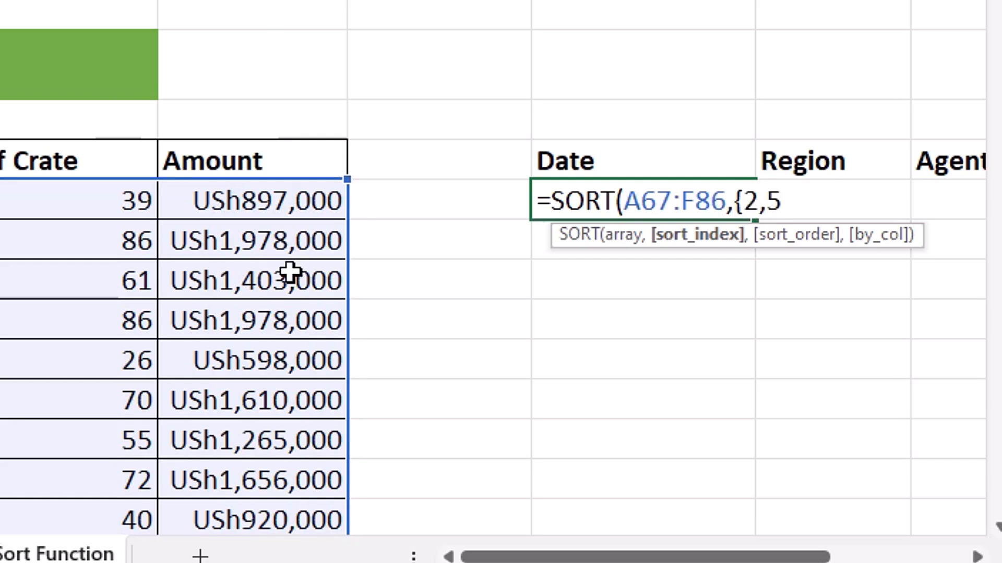
{"action": "type", "text": "}"}
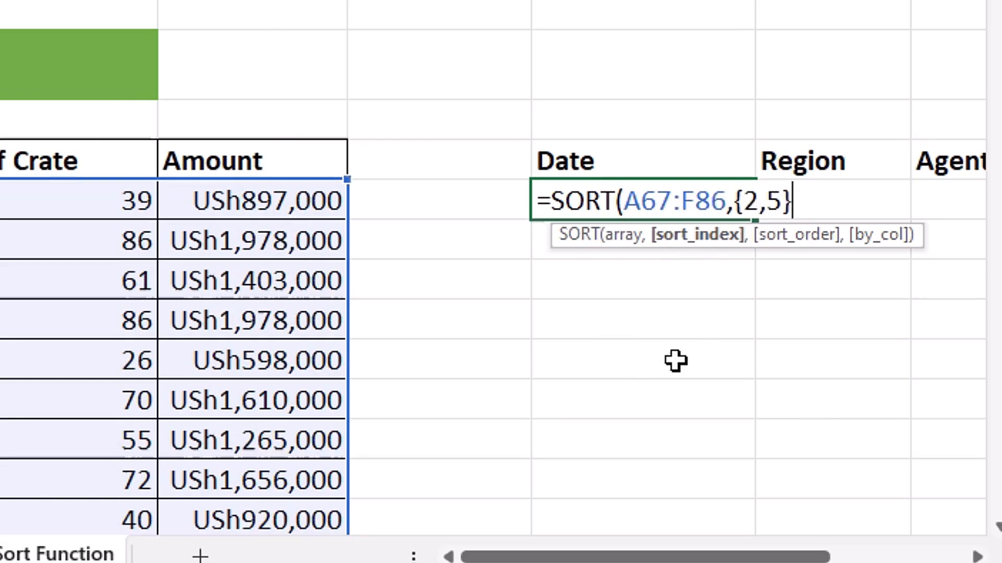
{"action": "type", "text": ","}
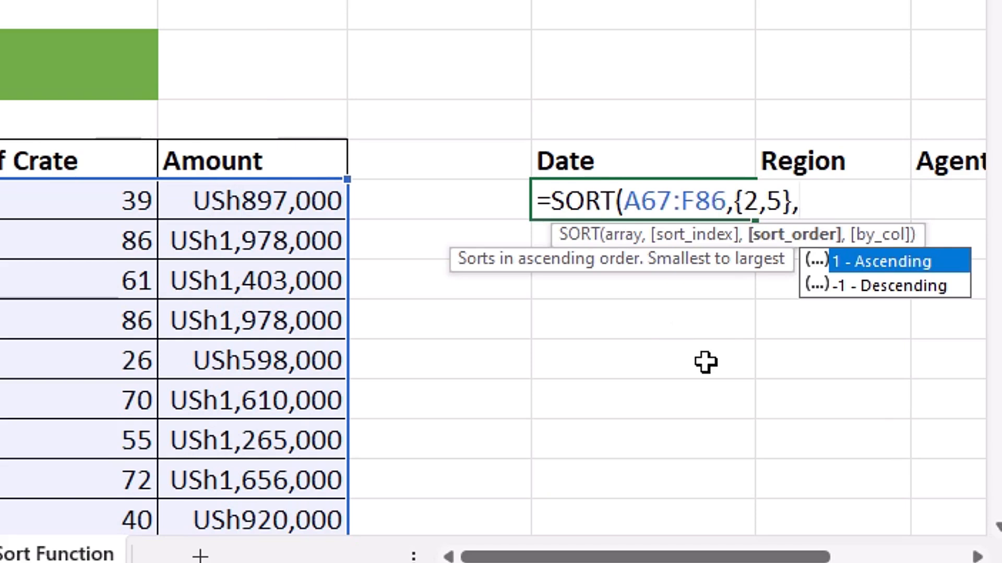
{"action": "type", "text": "{1"}
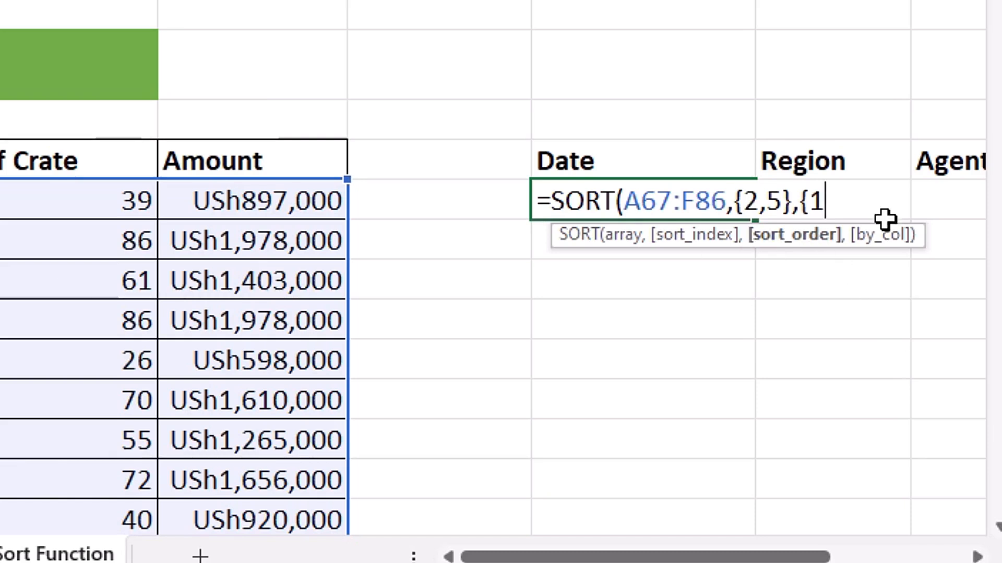
{"action": "type", "text": ","}
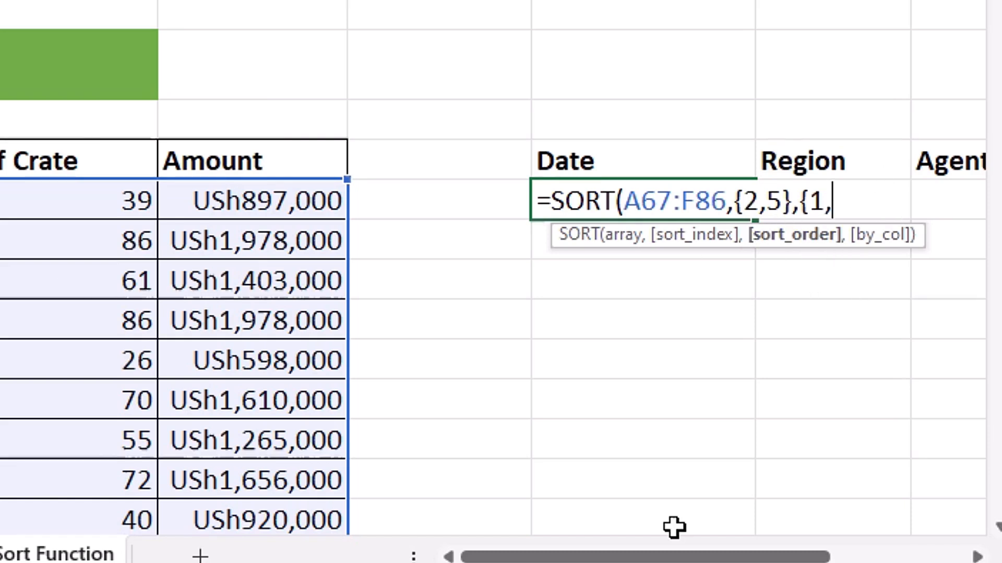
{"action": "type", "text": "-"}
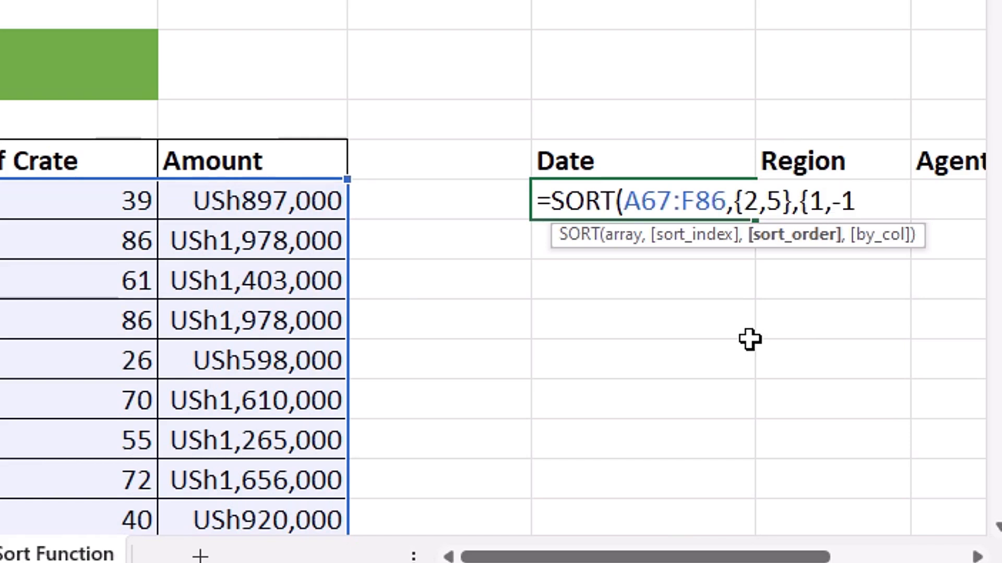
{"action": "type", "text": "1}"}
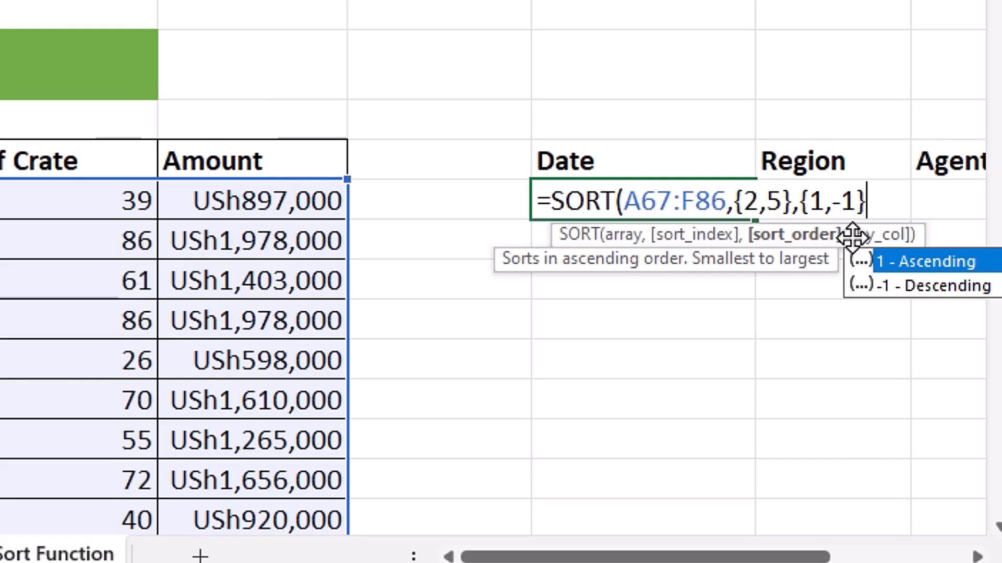
{"action": "type", "text": ")"}
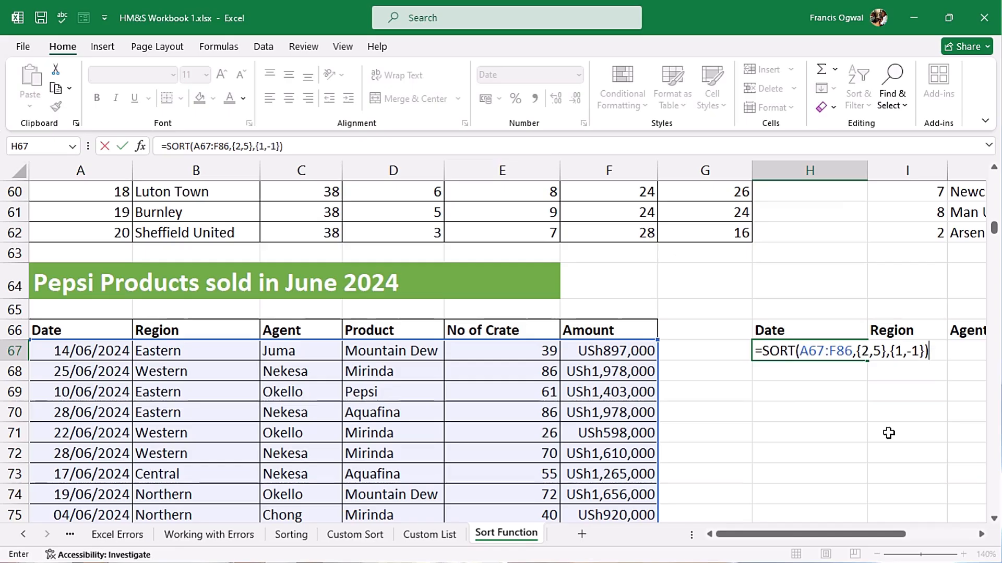
{"action": "key", "text": "Return"}
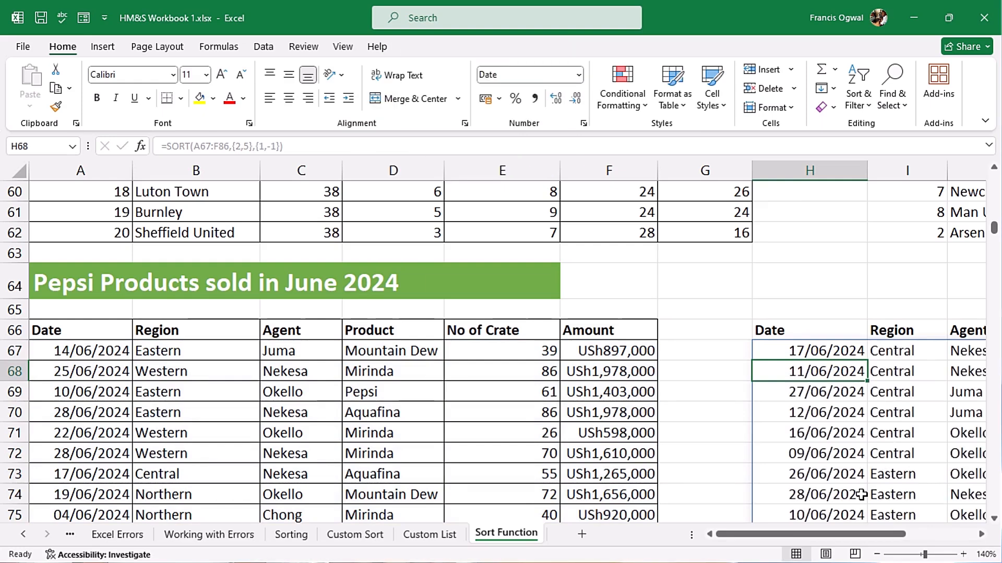
Scroll through the sorted Pepsi sales result
{"action": "left_click_drag", "start_coordinate": [825, 534], "coordinate": [895, 534]}
{"action": "left_click_drag", "start_coordinate": [845, 175], "coordinate": [865, 175]}
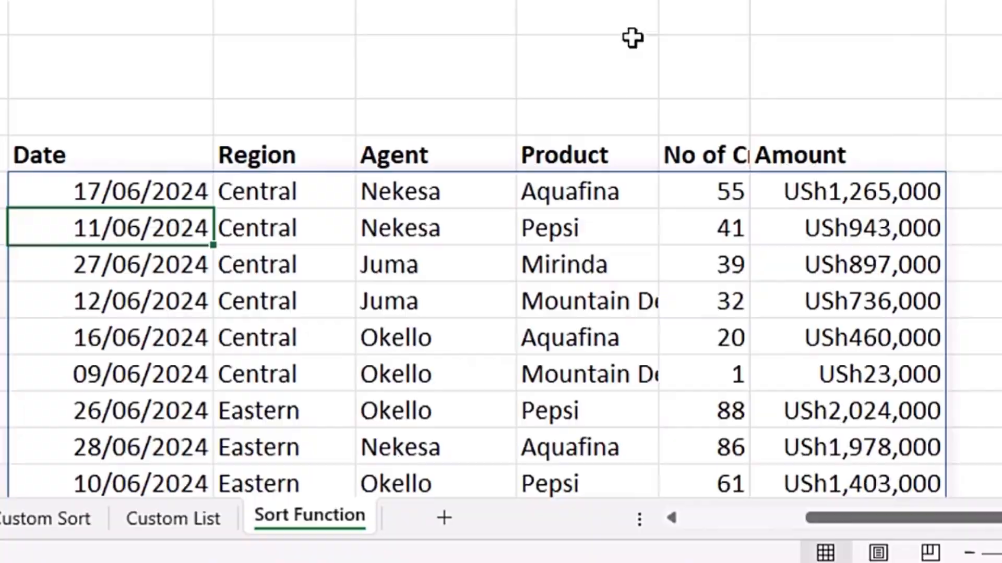
{"action": "scroll", "coordinate": [324, 230], "scroll_direction": "down", "scroll_amount": 1}
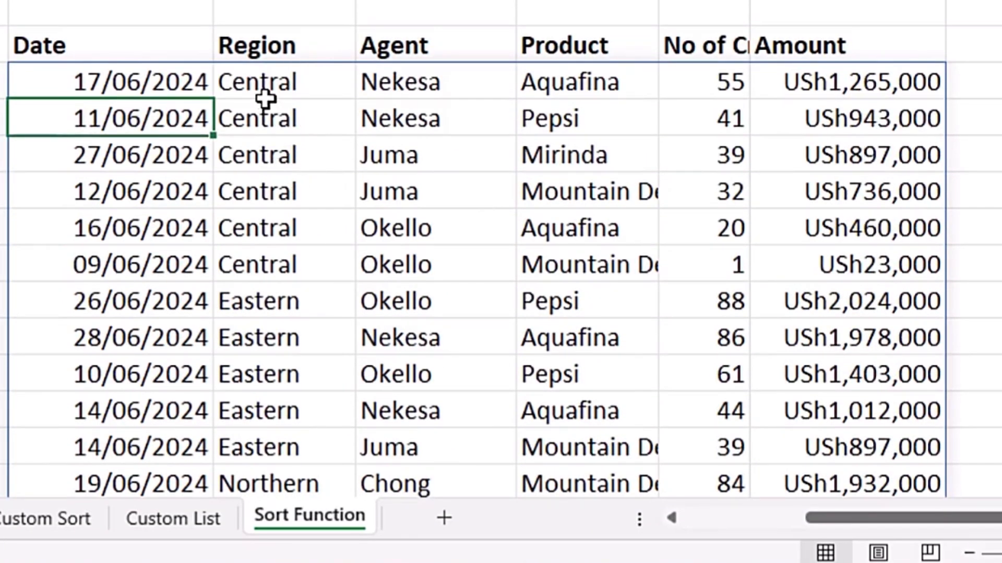
Select the sorted Pepsi sales rows region by region to examine how they are grouped and ordered
{"action": "left_click_drag", "start_coordinate": [265, 96], "coordinate": [903, 276]}
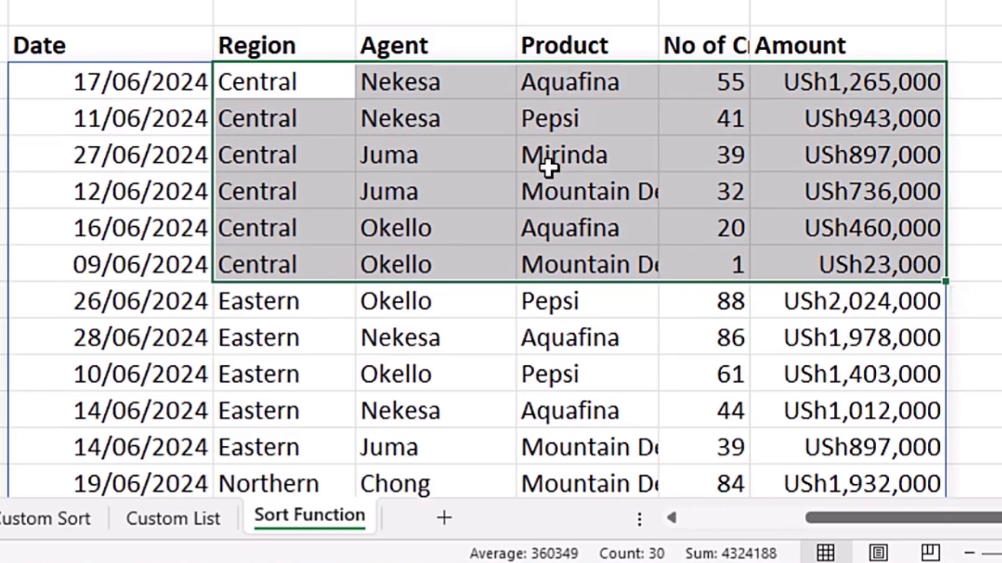
{"action": "scroll", "coordinate": [454, 206], "scroll_direction": "down", "scroll_amount": 1}
{"action": "left_click_drag", "start_coordinate": [264, 152], "coordinate": [835, 316]}
{"action": "scroll", "coordinate": [296, 264], "scroll_direction": "down", "scroll_amount": 1}
{"action": "left_click_drag", "start_coordinate": [274, 245], "coordinate": [902, 386]}
{"action": "scroll", "coordinate": [230, 351], "scroll_direction": "down", "scroll_amount": 2}
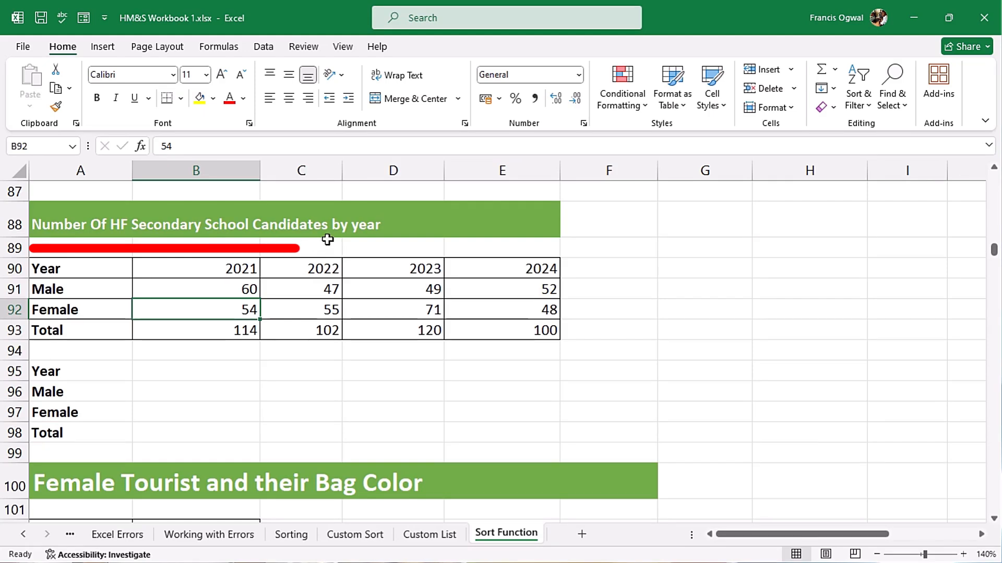
Start a SORT formula in B95 using the school candidates table B90:E93 as the array and 4 as sort index
{"action": "left_click", "coordinate": [314, 370]}
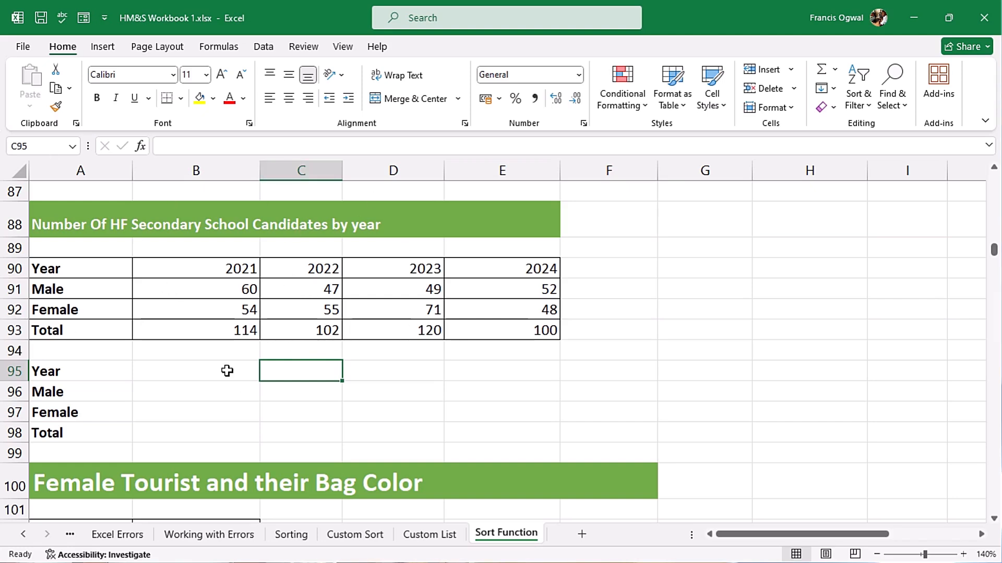
{"action": "left_click", "coordinate": [167, 371]}
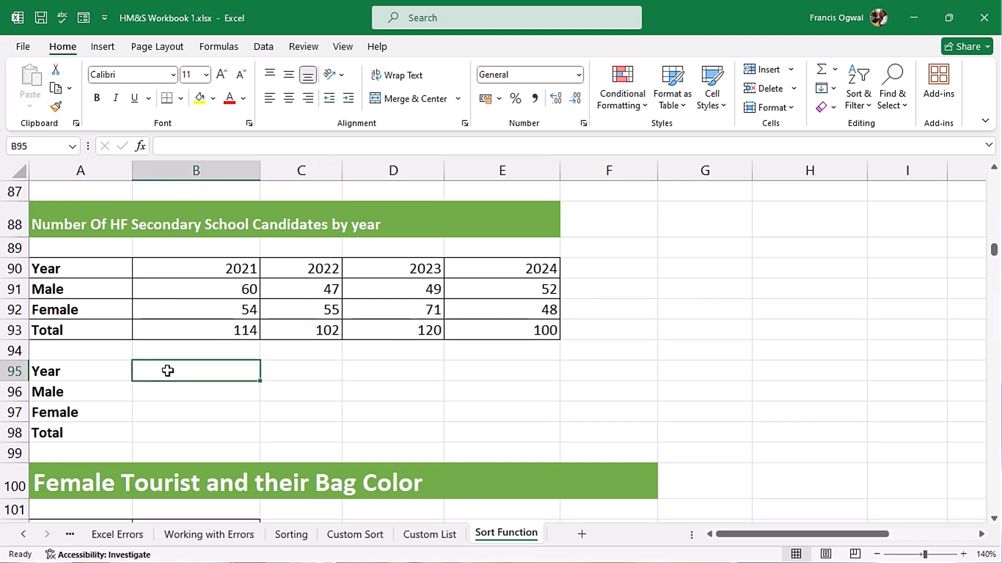
{"action": "type", "text": "=sort"}
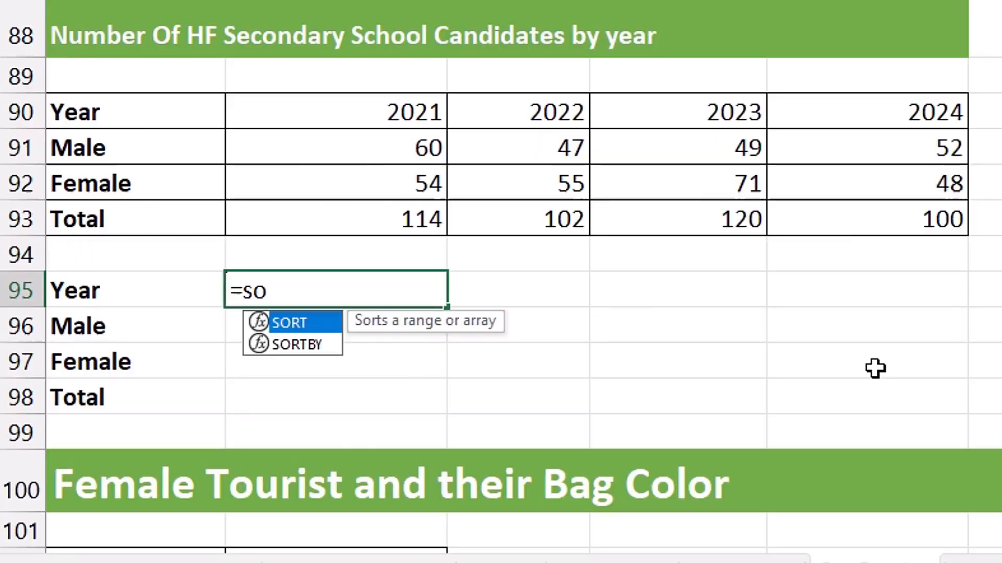
{"action": "key", "text": "Tab"}
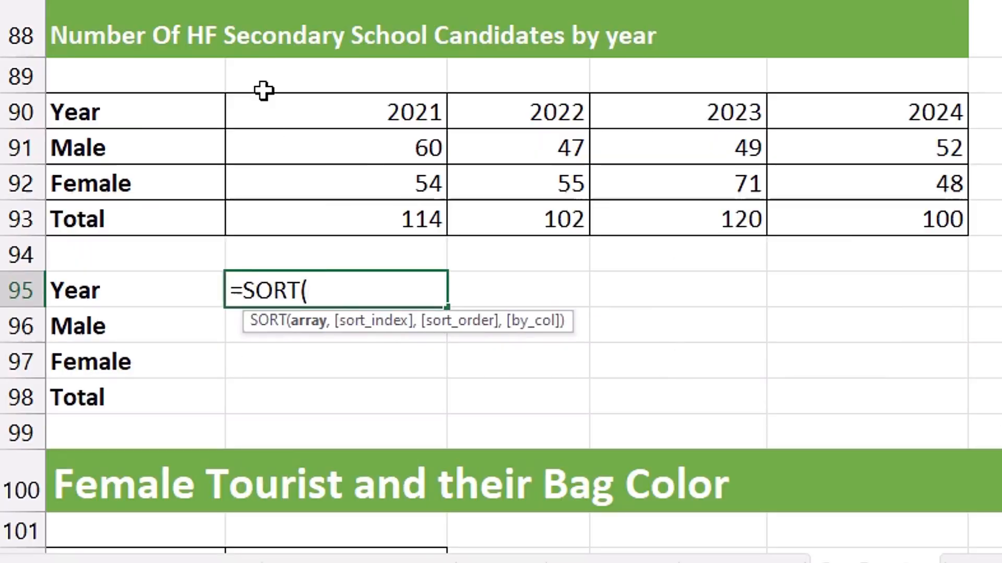
{"action": "left_click", "coordinate": [266, 111]}
{"action": "left_click_drag", "start_coordinate": [486, 126], "coordinate": [849, 207]}
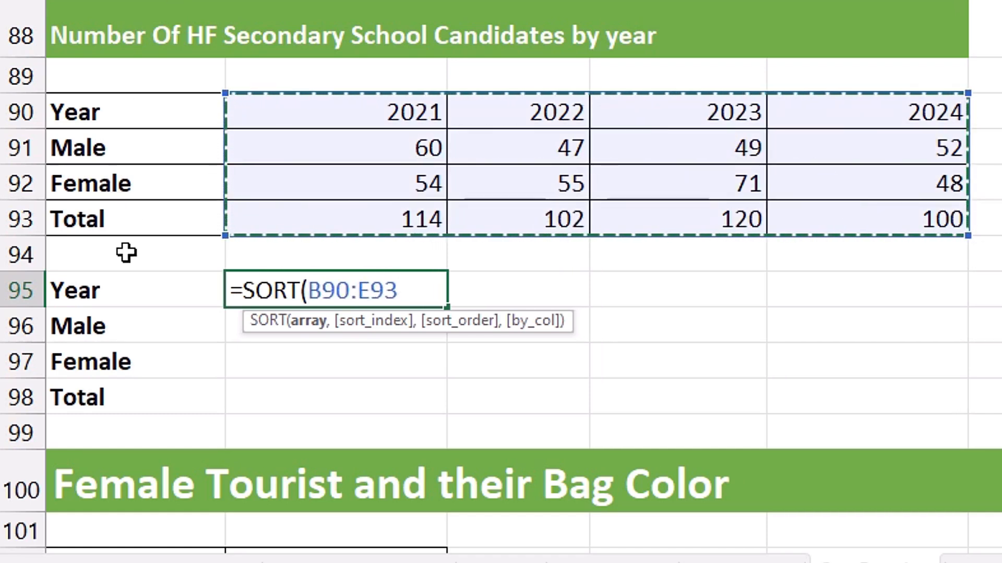
{"action": "type", "text": ","}
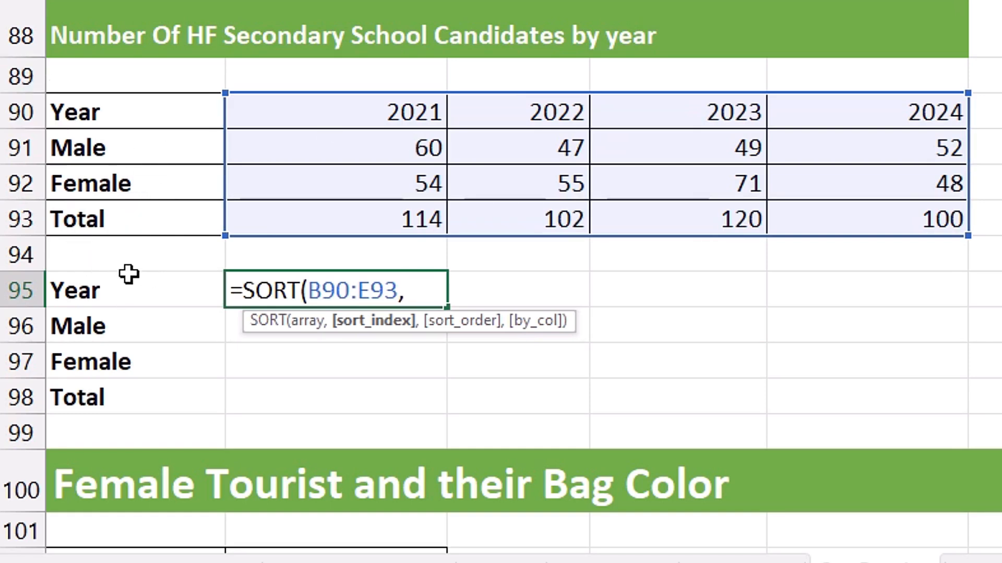
{"action": "type", "text": "4"}
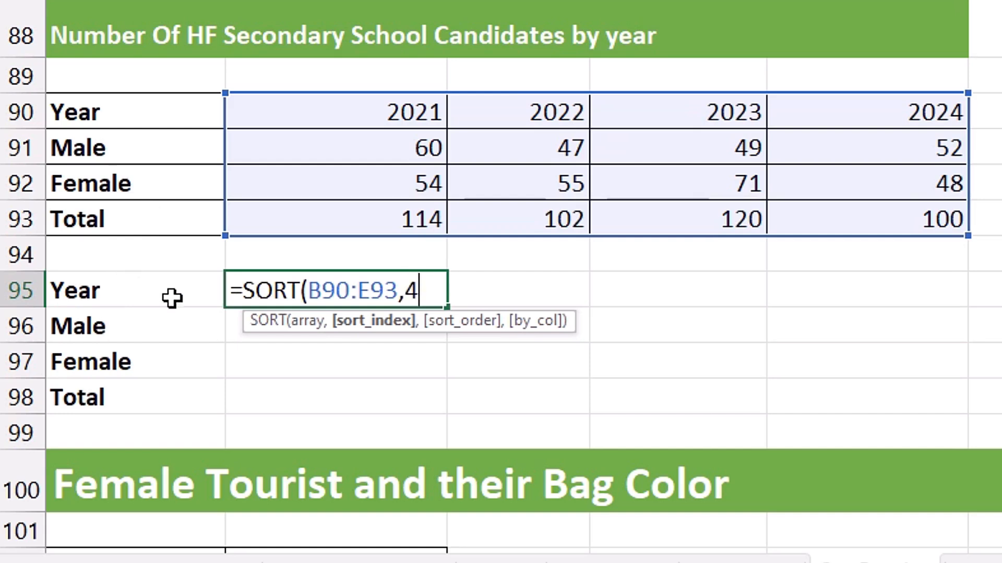
{"action": "type", "text": ","}
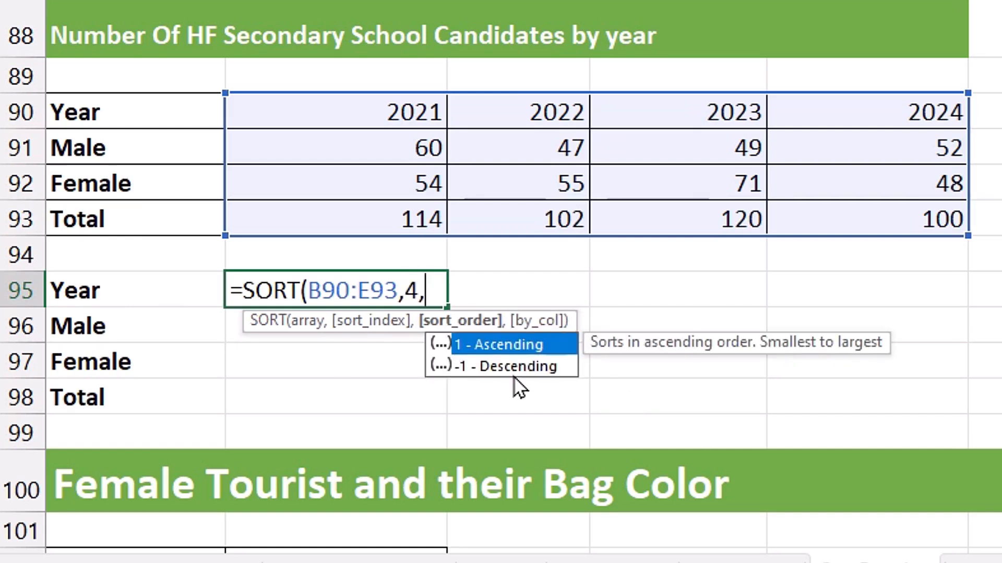
Complete the formula as =SORT(B90:E93,4,-1,TRUE) to sort the years by total, descending, by column
{"action": "key", "text": "Down"}
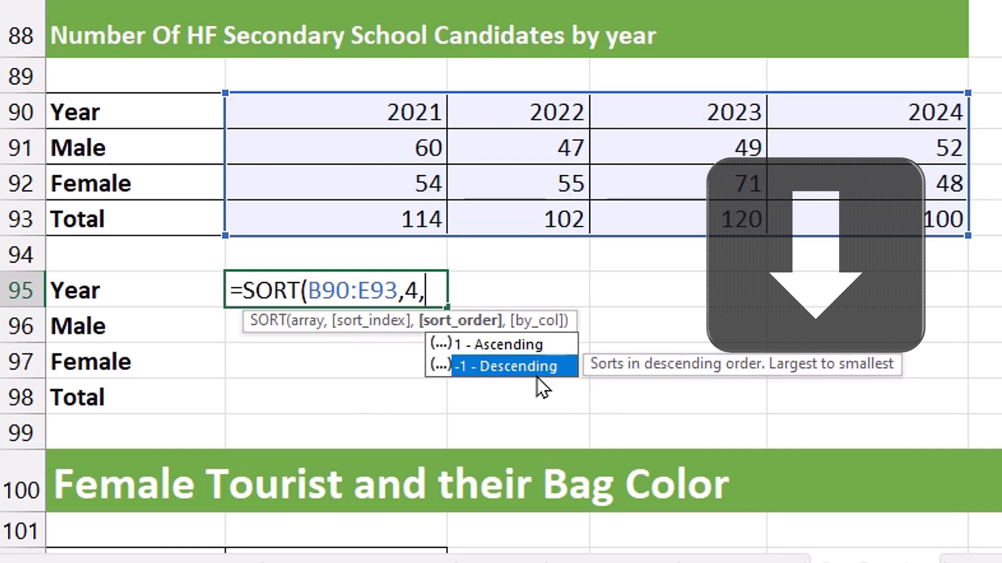
{"action": "key", "text": "Tab"}
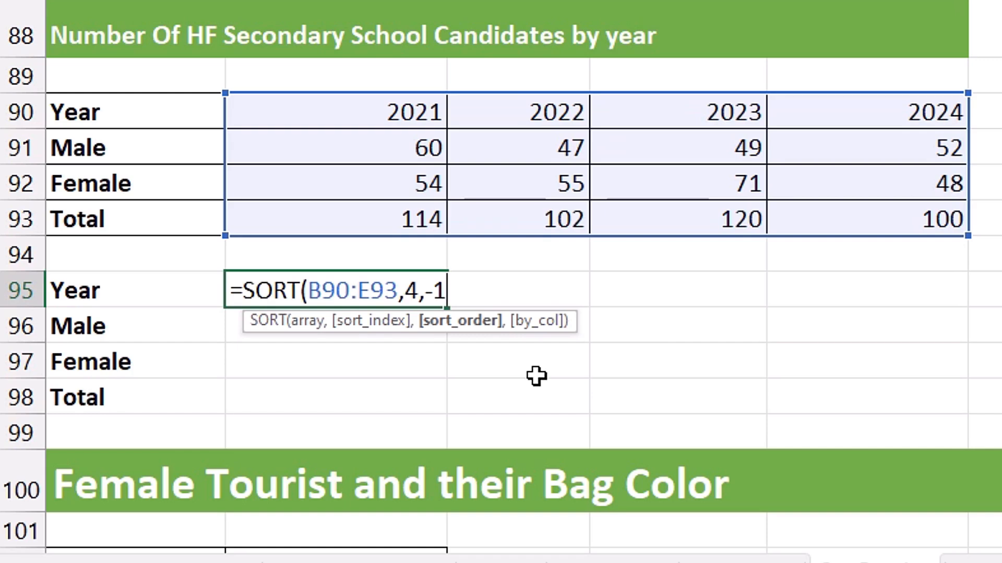
{"action": "type", "text": ","}
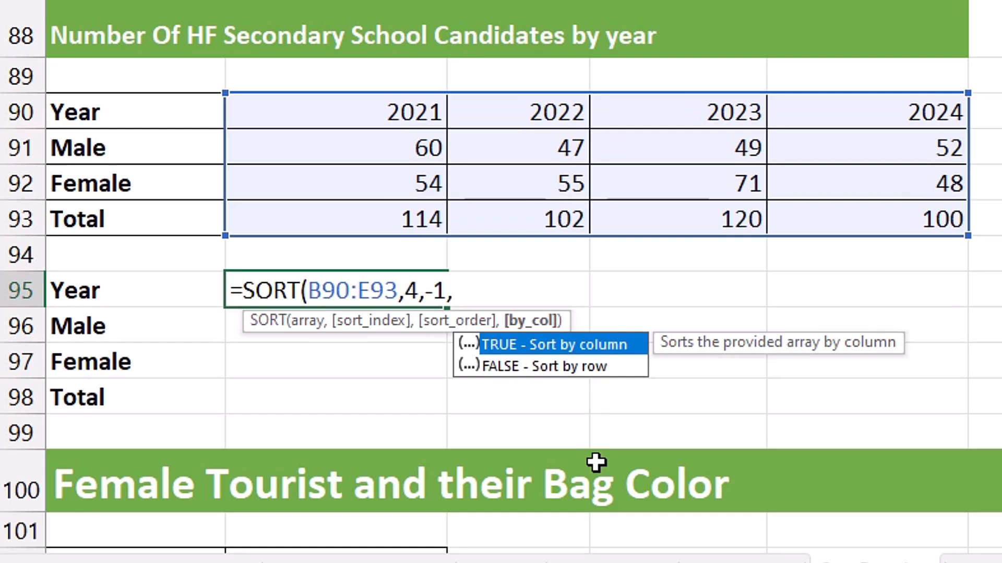
{"action": "key", "text": "Tab"}
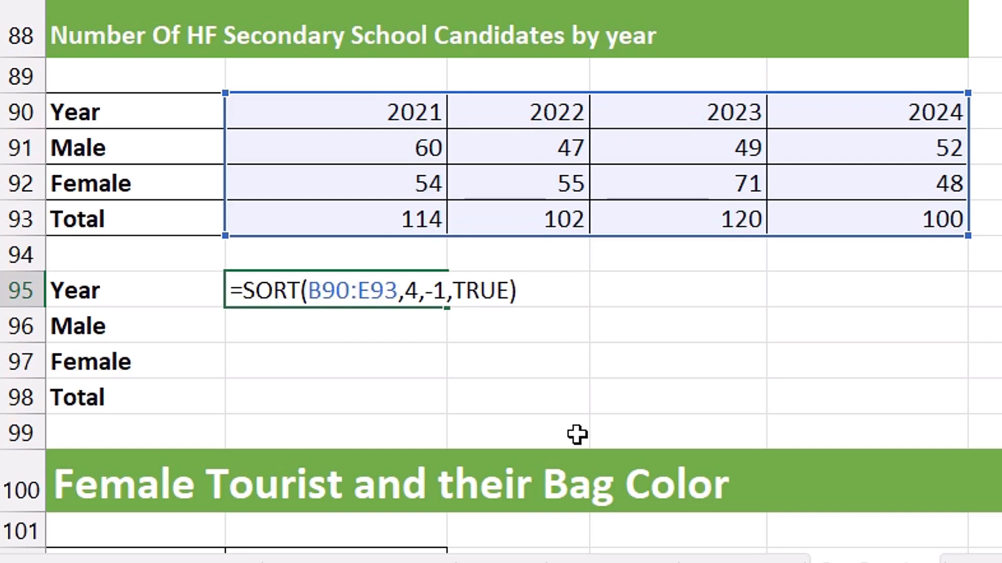
{"action": "key", "text": "Return"}
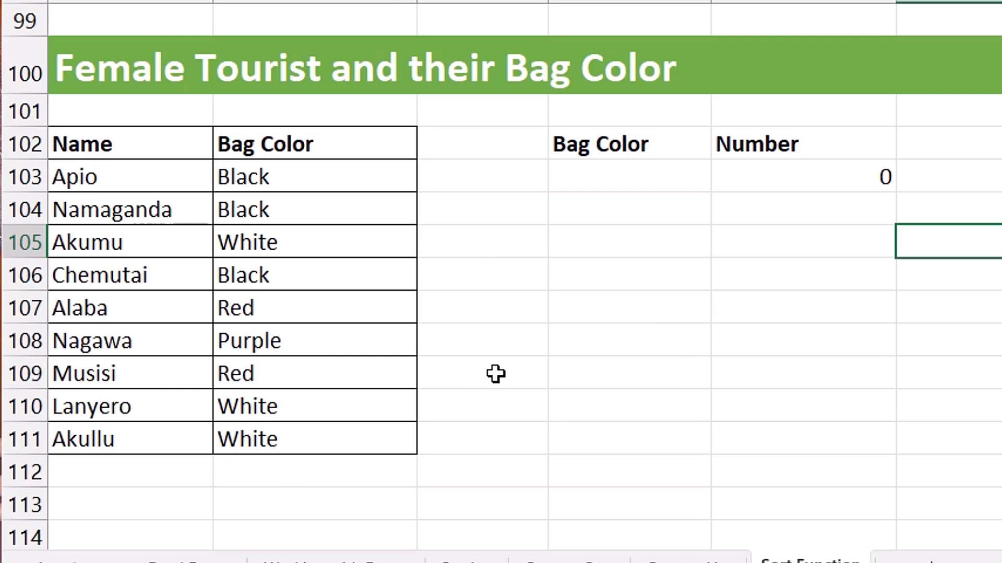
Enter =UNIQUE(B103:B111) in D103 to list the distinct bag colours
{"action": "left_click", "coordinate": [636, 182]}
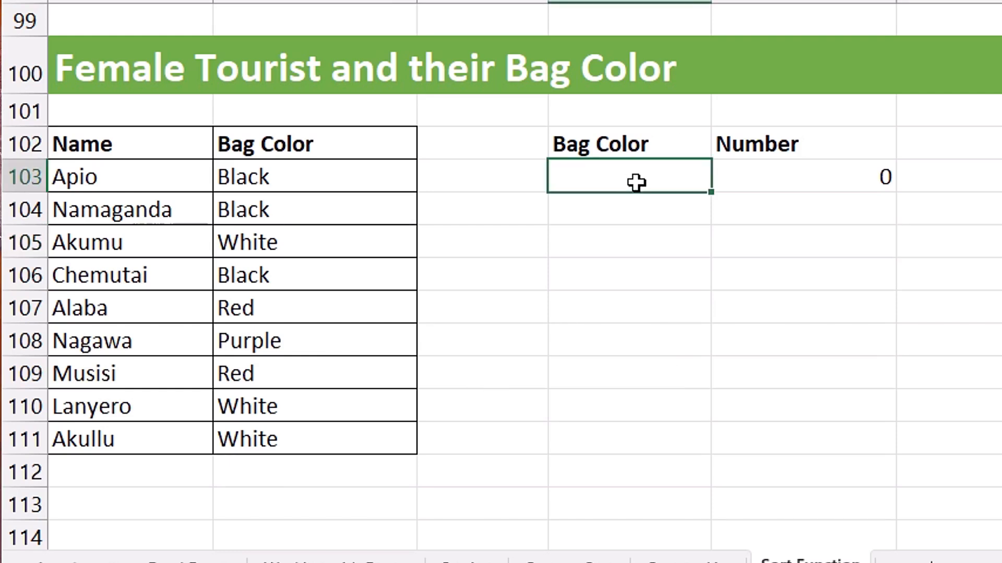
{"action": "type", "text": "=unig"}
{"action": "key", "text": "BackSpace"}
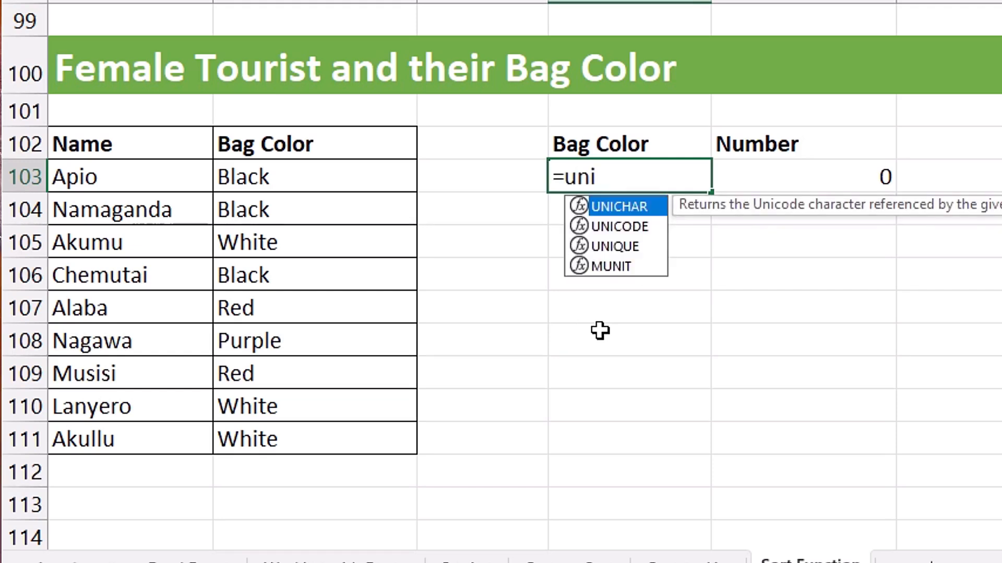
{"action": "type", "text": "q"}
{"action": "key", "text": "Tab"}
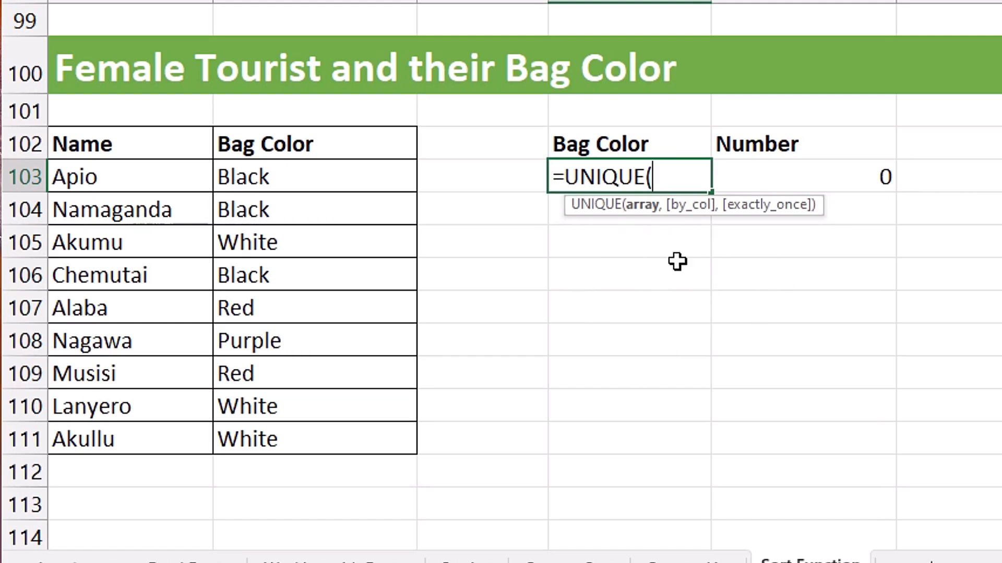
{"action": "left_click_drag", "start_coordinate": [301, 186], "coordinate": [307, 444]}
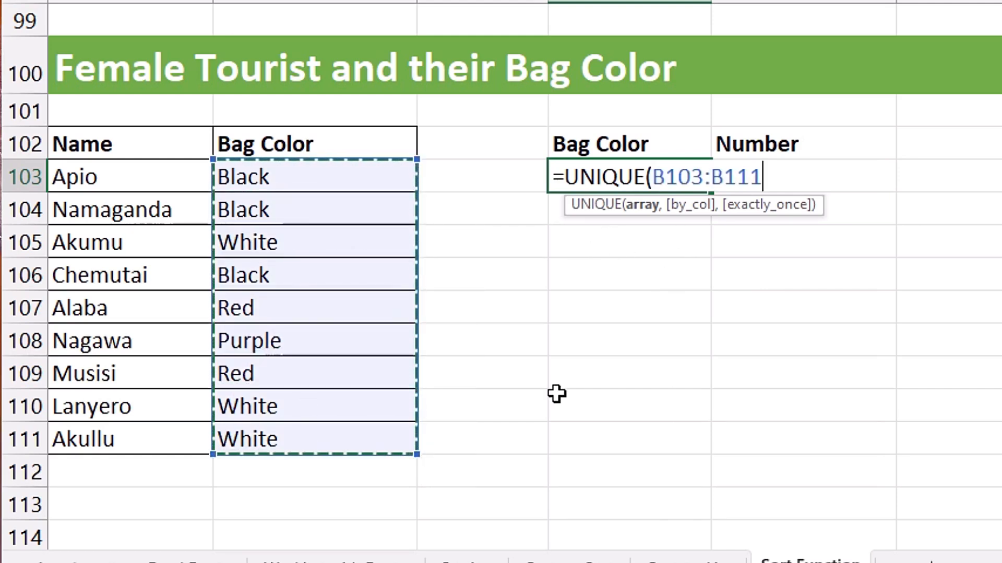
{"action": "key", "text": "Return"}
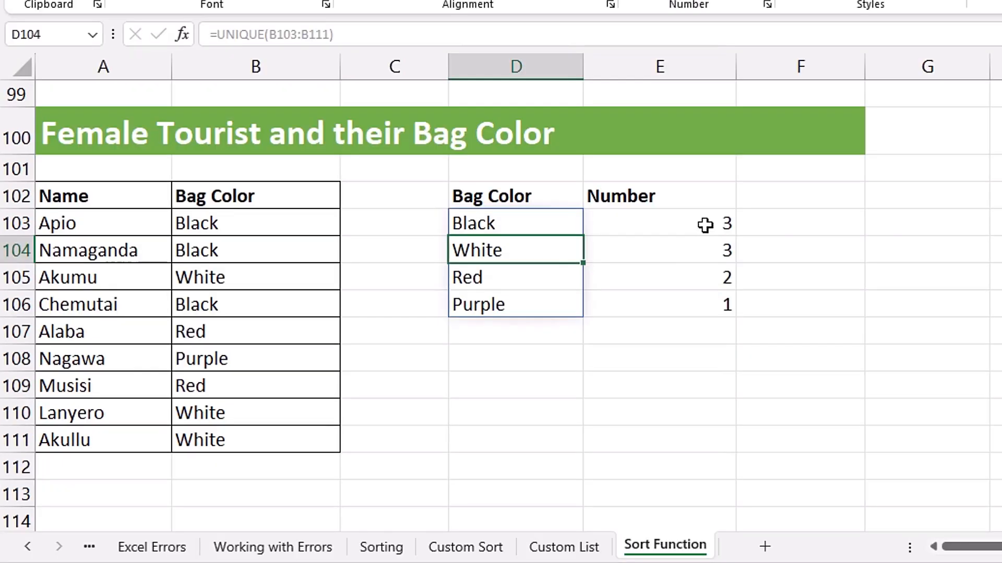
Open the COUNTIFS formula in the Number column for review, then close it
{"action": "double_click", "coordinate": [857, 177]}
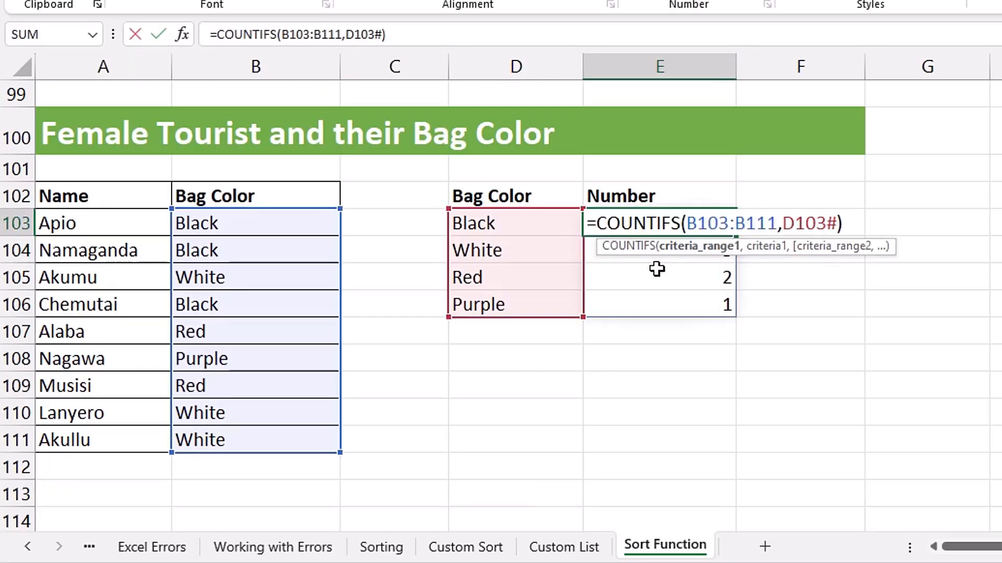
{"action": "key", "text": "Escape"}
{"action": "left_click", "coordinate": [505, 240]}
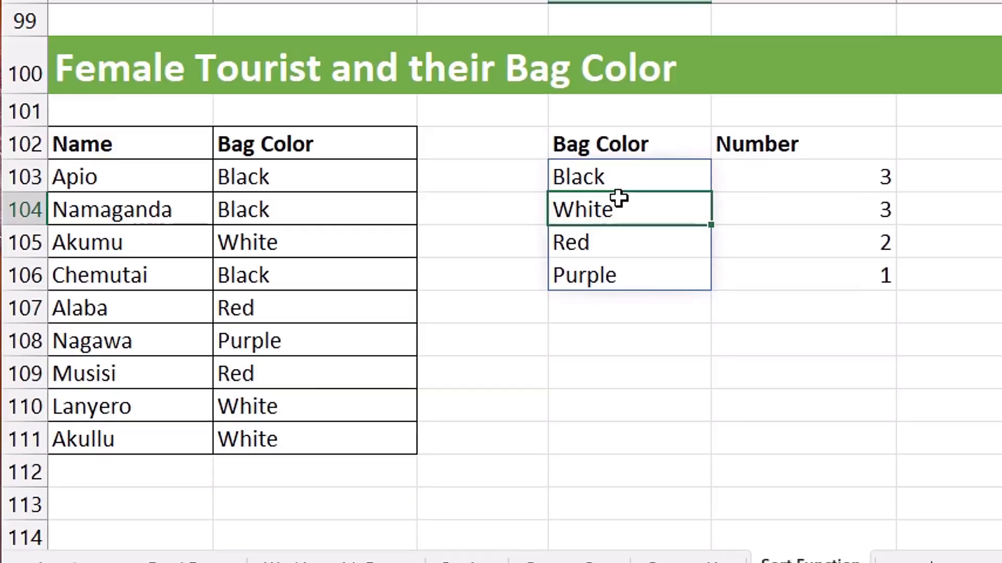